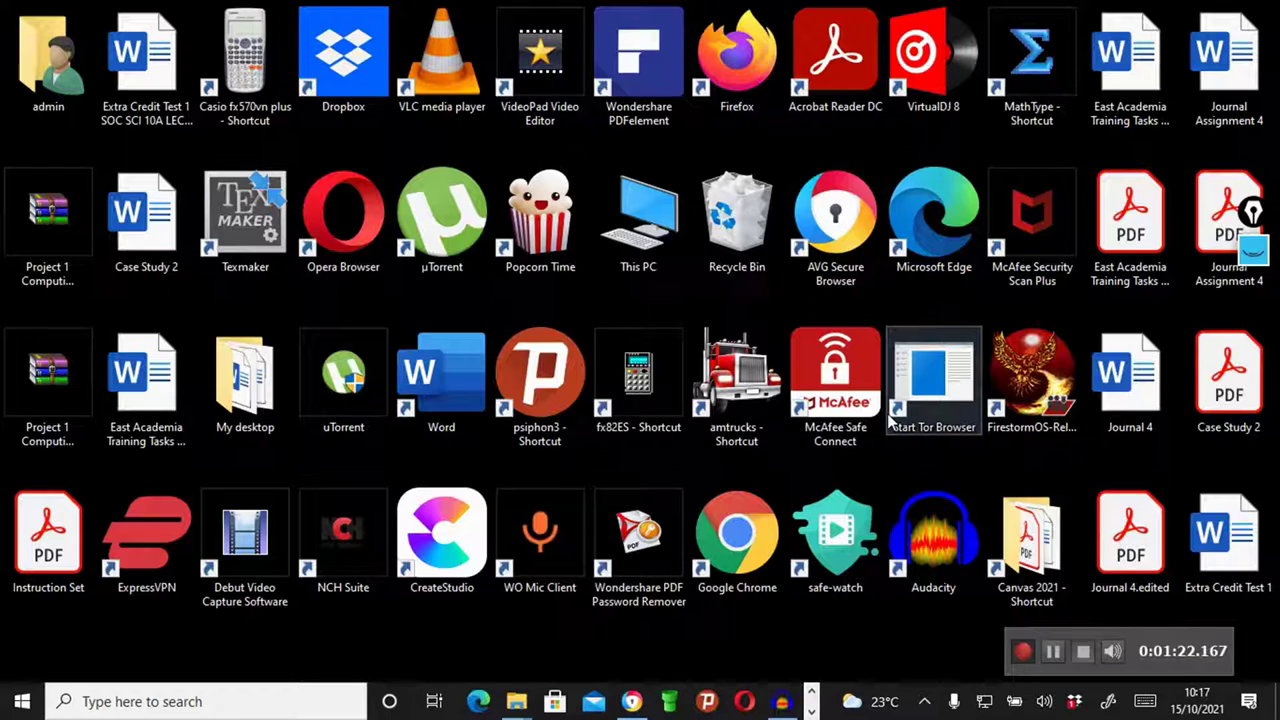
Switch Epic Pen to a black board and handwrite a green, double-underlined '1 Clarity' heading.
{"action": "left_click", "coordinate": [1256, 250]}
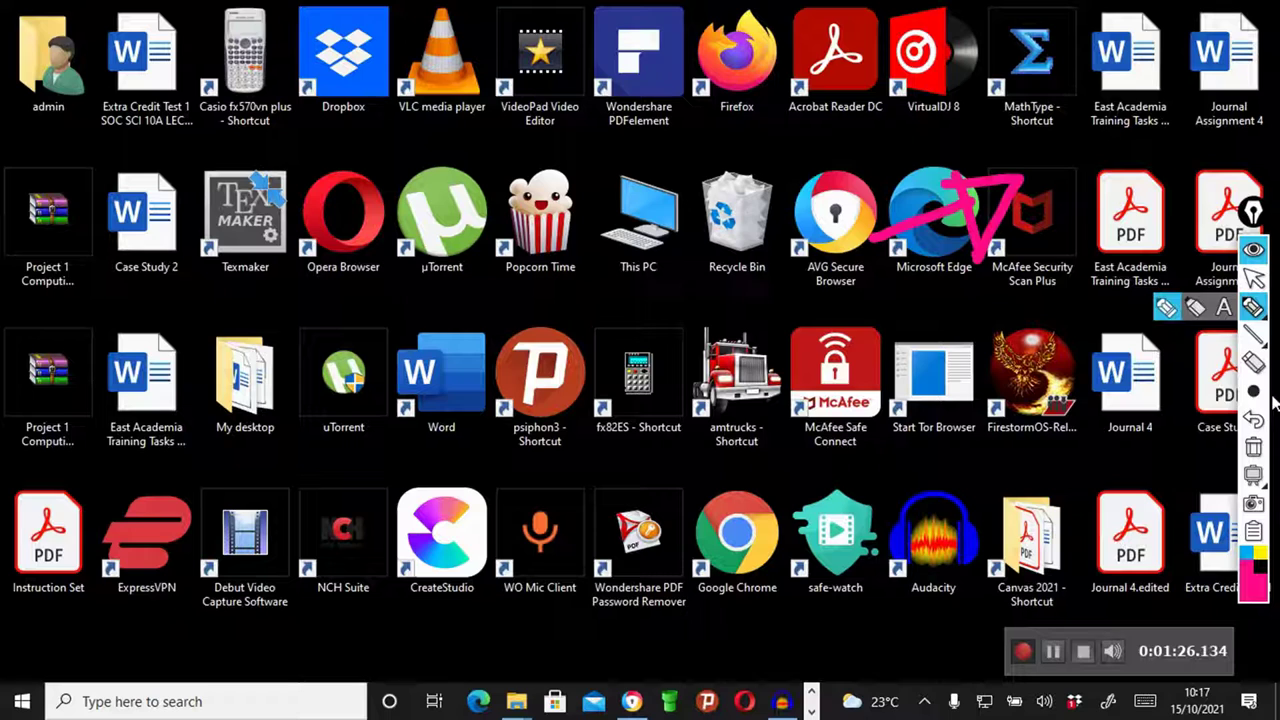
{"action": "left_click", "coordinate": [1256, 477]}
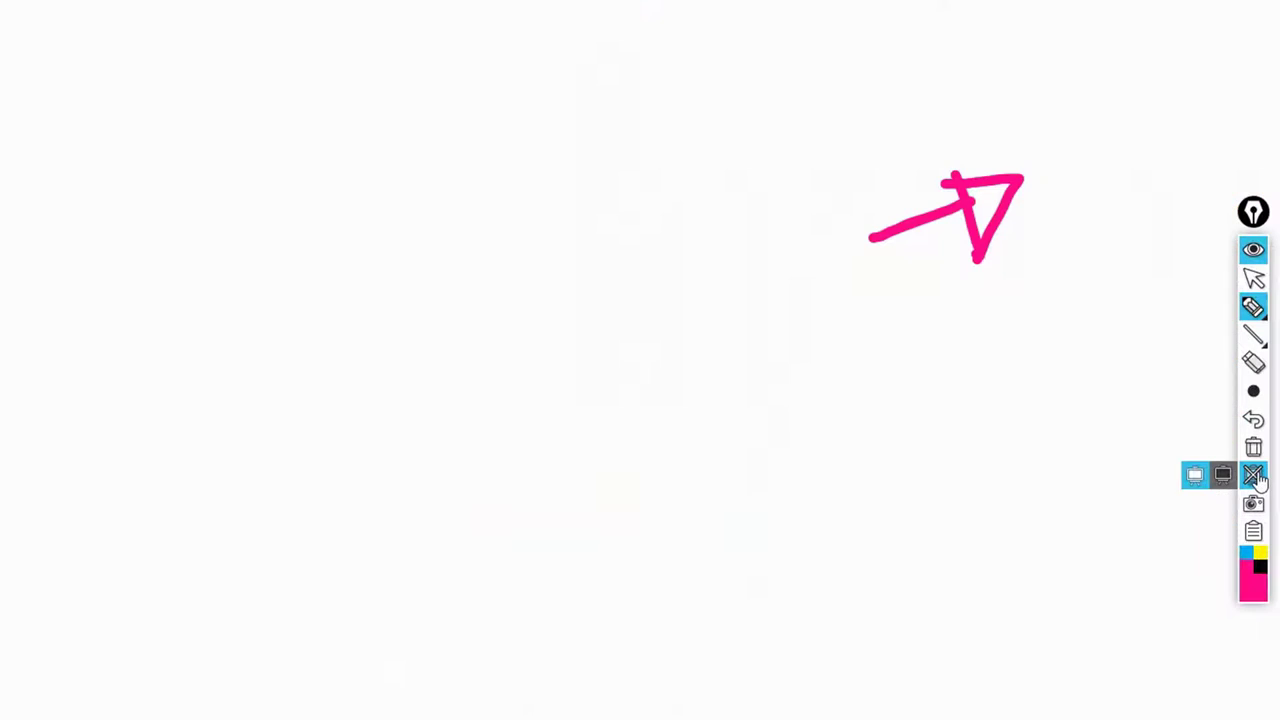
{"action": "left_click", "coordinate": [1224, 476]}
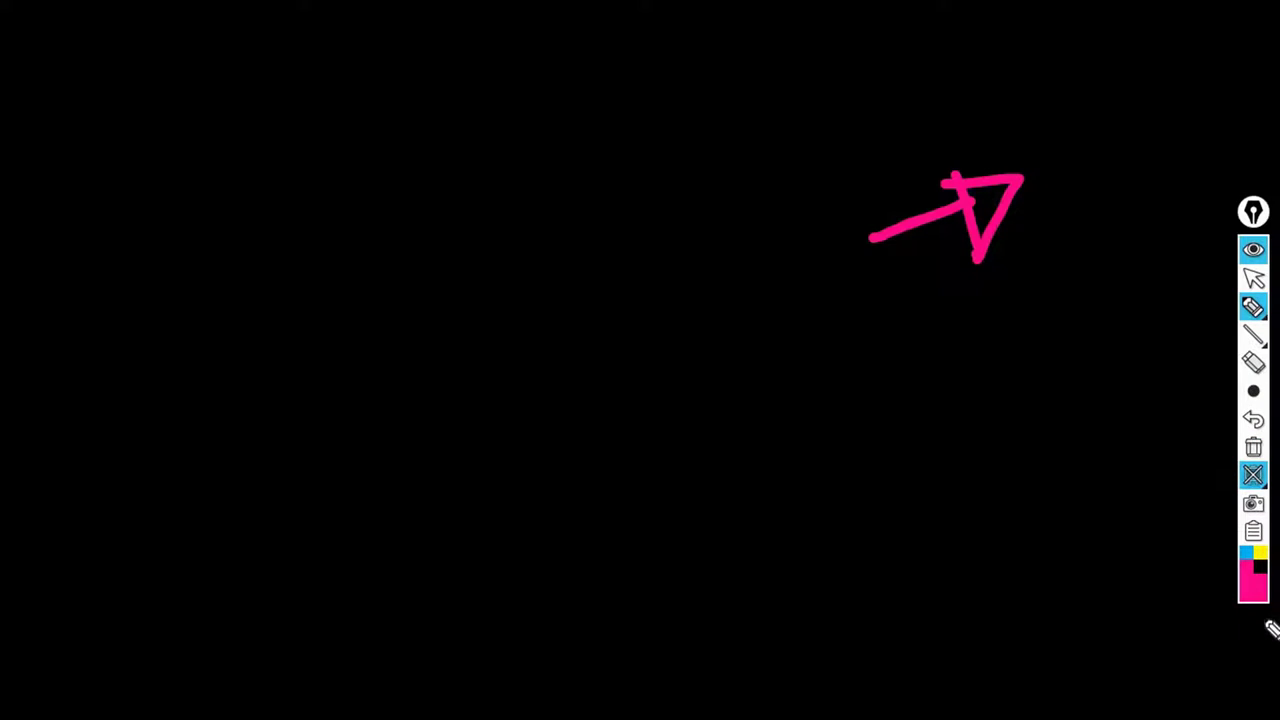
{"action": "mouse_move", "coordinate": [1262, 588]}
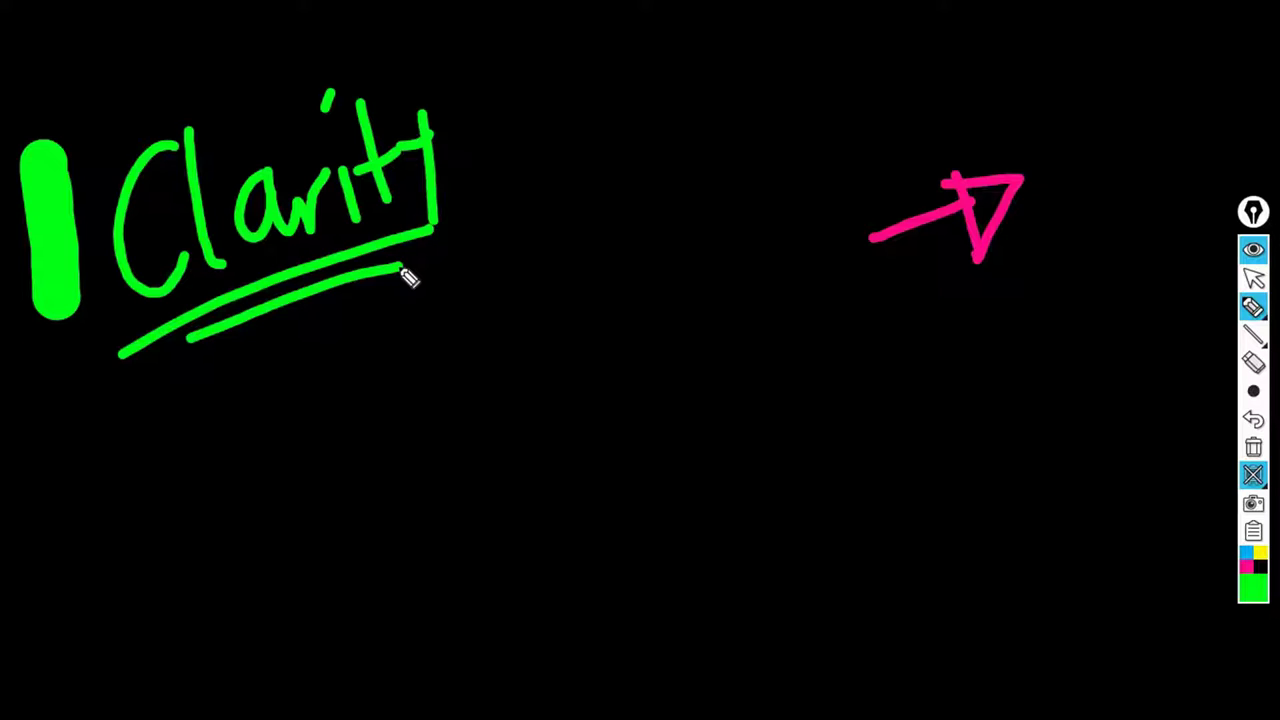
{"action": "left_click_drag", "start_coordinate": [45, 148], "coordinate": [10, 203]}
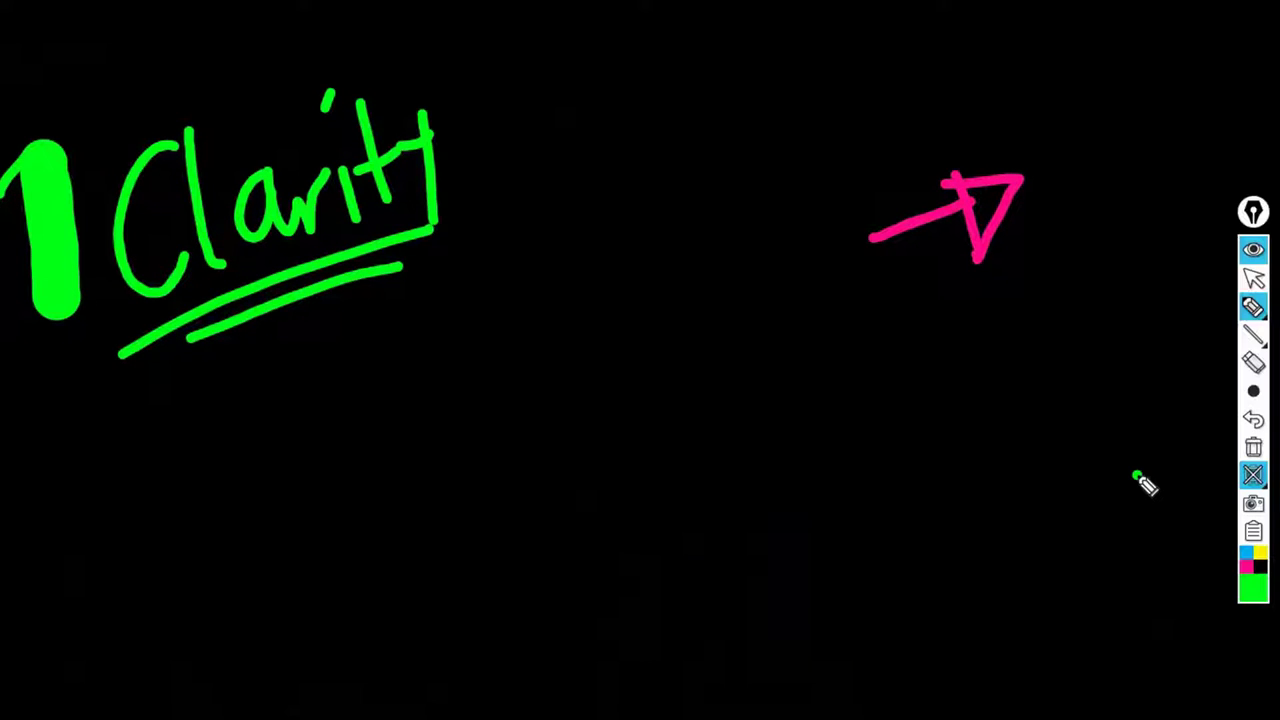
Handwrite green points '2) Short' and '3) Error avoid' under the Clarity heading.
{"action": "left_click_drag", "start_coordinate": [43, 483], "coordinate": [128, 540]}
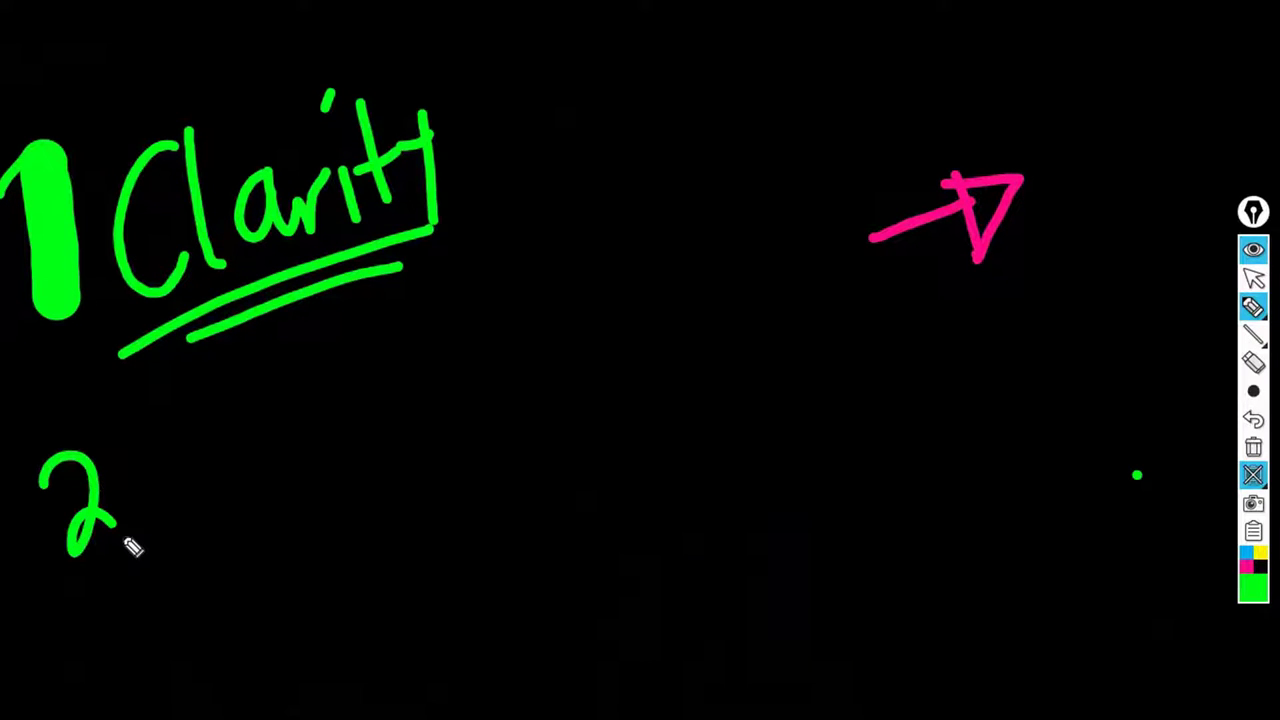
{"action": "left_click_drag", "start_coordinate": [88, 405], "coordinate": [130, 580]}
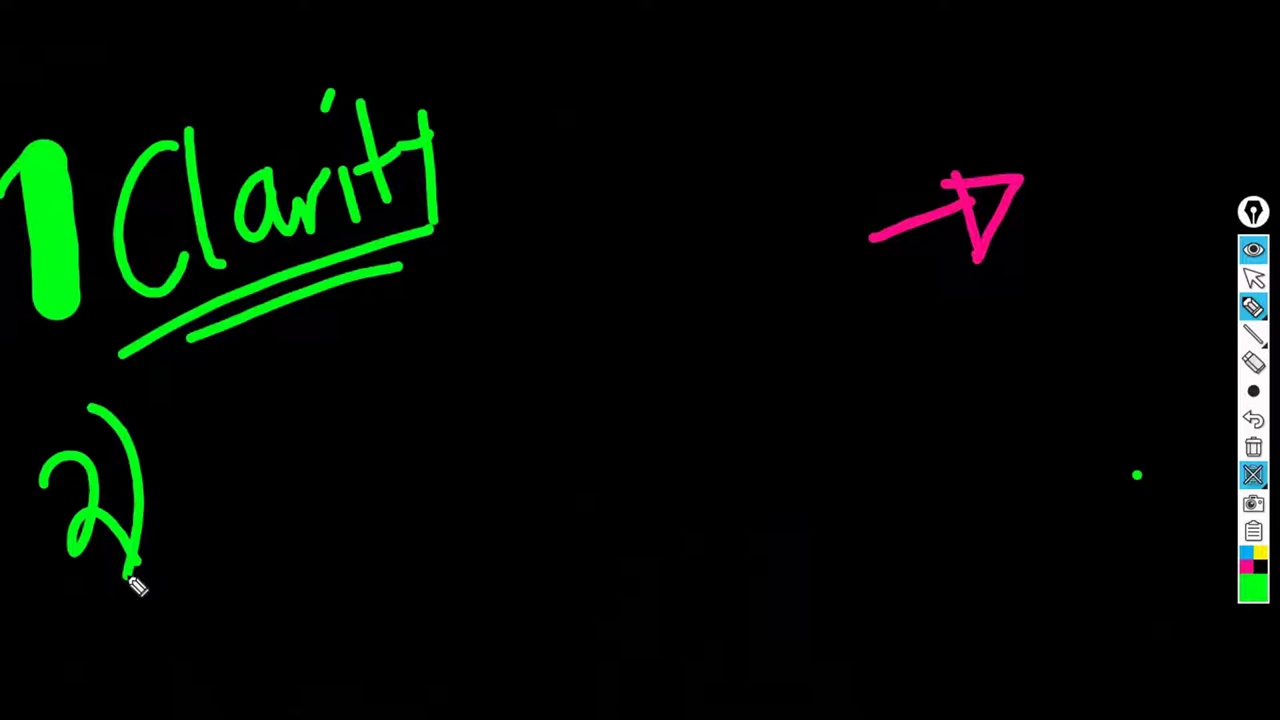
{"action": "mouse_move", "coordinate": [198, 406]}
{"action": "left_mouse_down"}
{"action": "mouse_move", "coordinate": [177, 505]}
{"action": "mouse_move", "coordinate": [271, 449]}
{"action": "mouse_move", "coordinate": [329, 451]}
{"action": "mouse_move", "coordinate": [377, 383]}
{"action": "left_mouse_up"}
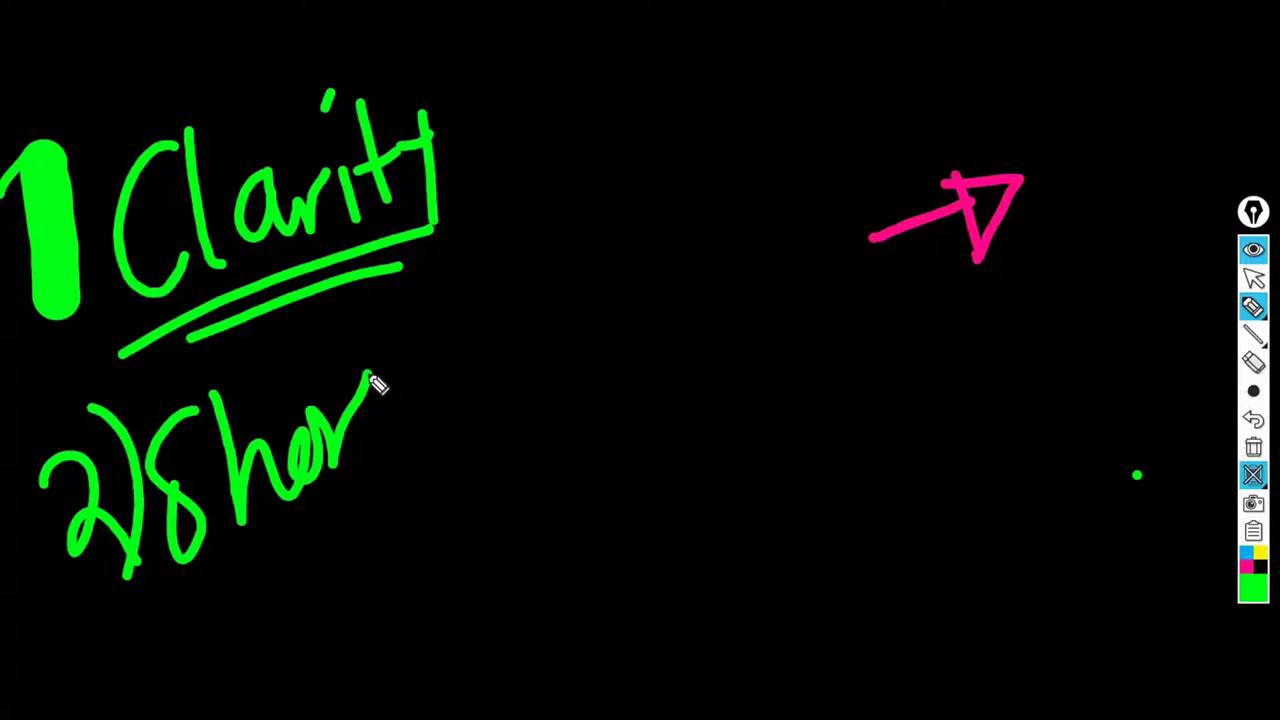
{"action": "left_click_drag", "start_coordinate": [370, 330], "coordinate": [393, 447]}
{"action": "left_click_drag", "start_coordinate": [380, 382], "coordinate": [415, 370]}
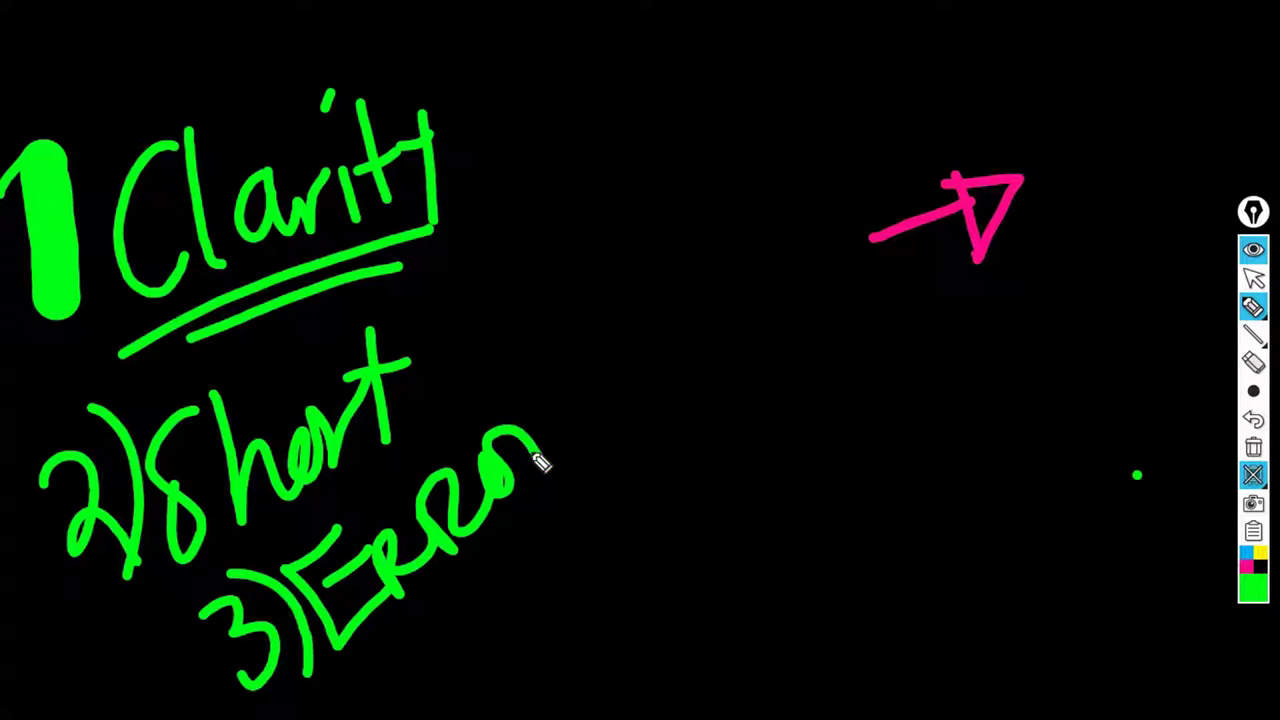
{"action": "mouse_move", "coordinate": [412, 640]}
{"action": "left_mouse_down"}
{"action": "mouse_move", "coordinate": [543, 560]}
{"action": "mouse_move", "coordinate": [530, 511]}
{"action": "mouse_move", "coordinate": [571, 528]}
{"action": "mouse_move", "coordinate": [609, 571]}
{"action": "mouse_move", "coordinate": [563, 648]}
{"action": "left_mouse_up"}
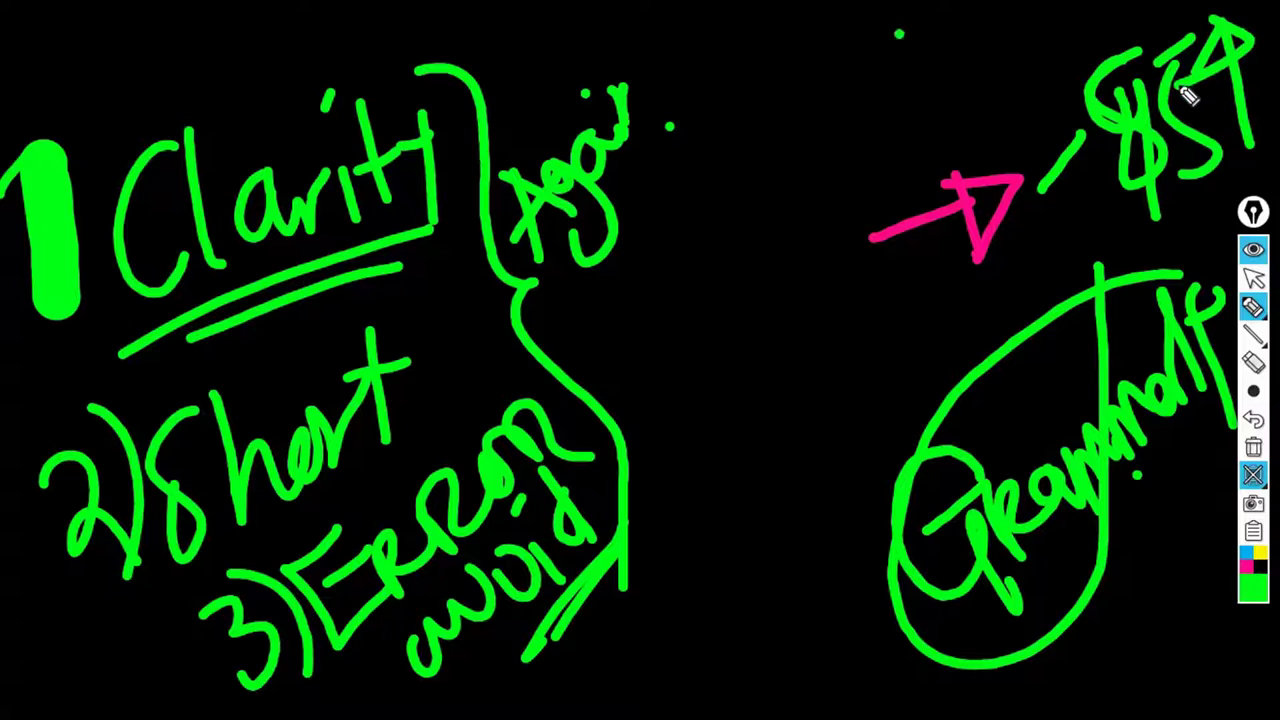
Add a handwritten side note at the top right beside the pink arrow, crossing out a mistaken stroke.
{"action": "mouse_move", "coordinate": [900, 35]}
{"action": "left_mouse_down"}
{"action": "mouse_move", "coordinate": [880, 117]}
{"action": "mouse_move", "coordinate": [940, 130]}
{"action": "left_mouse_up"}
{"action": "left_click_drag", "start_coordinate": [945, 35], "coordinate": [958, 135]}
{"action": "mouse_move", "coordinate": [995, 30]}
{"action": "left_mouse_down"}
{"action": "mouse_move", "coordinate": [1006, 77]}
{"action": "mouse_move", "coordinate": [985, 100]}
{"action": "left_mouse_up"}
{"action": "left_click_drag", "start_coordinate": [975, 12], "coordinate": [1035, 10]}
{"action": "mouse_move", "coordinate": [816, 44]}
{"action": "left_mouse_down"}
{"action": "mouse_move", "coordinate": [925, 118]}
{"action": "mouse_move", "coordinate": [876, 190]}
{"action": "left_mouse_up"}
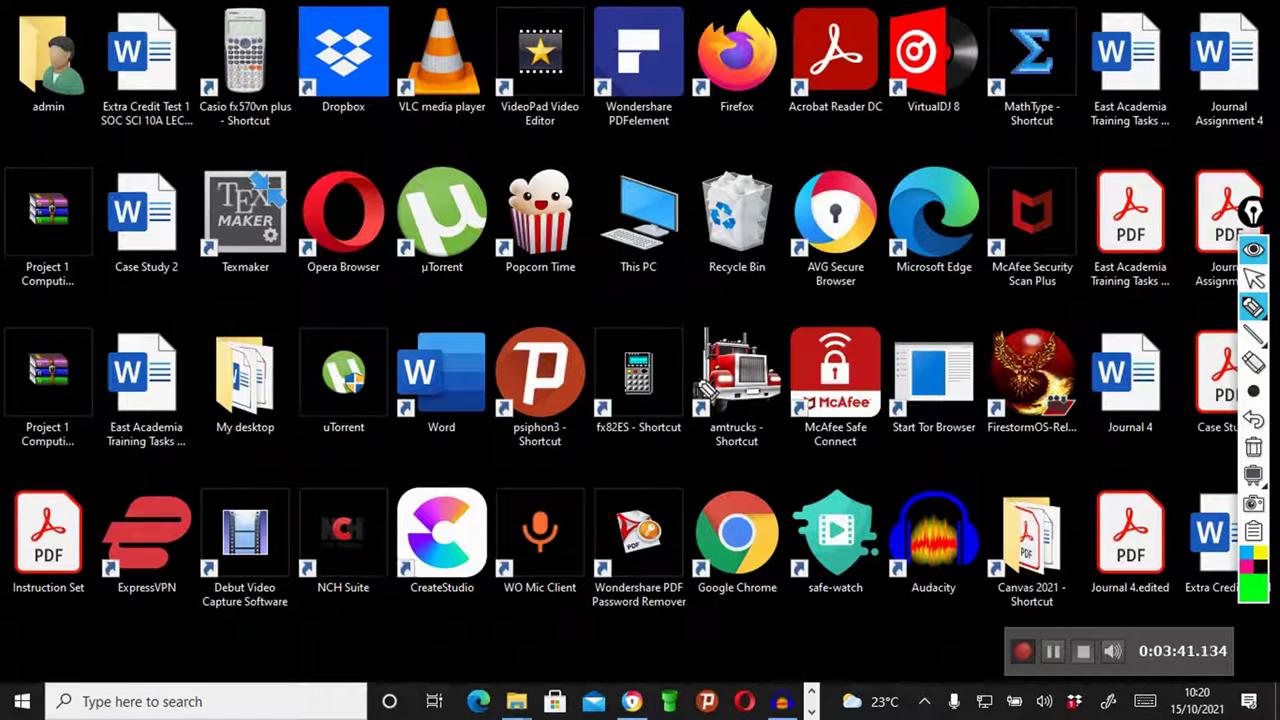
Collapse the Epic Pen toolbar and open Journal Assignment 4 from its desktop icon in Word.
{"action": "left_click", "coordinate": [1252, 249]}
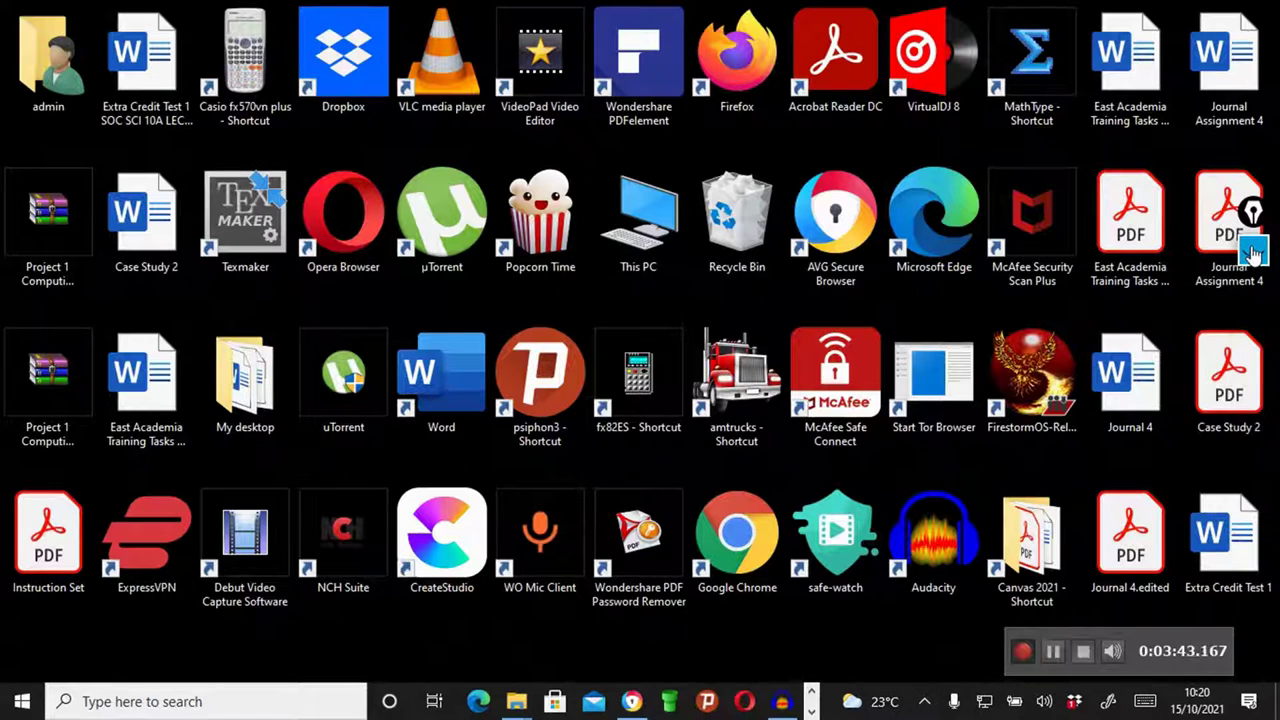
{"action": "left_click", "coordinate": [1225, 90]}
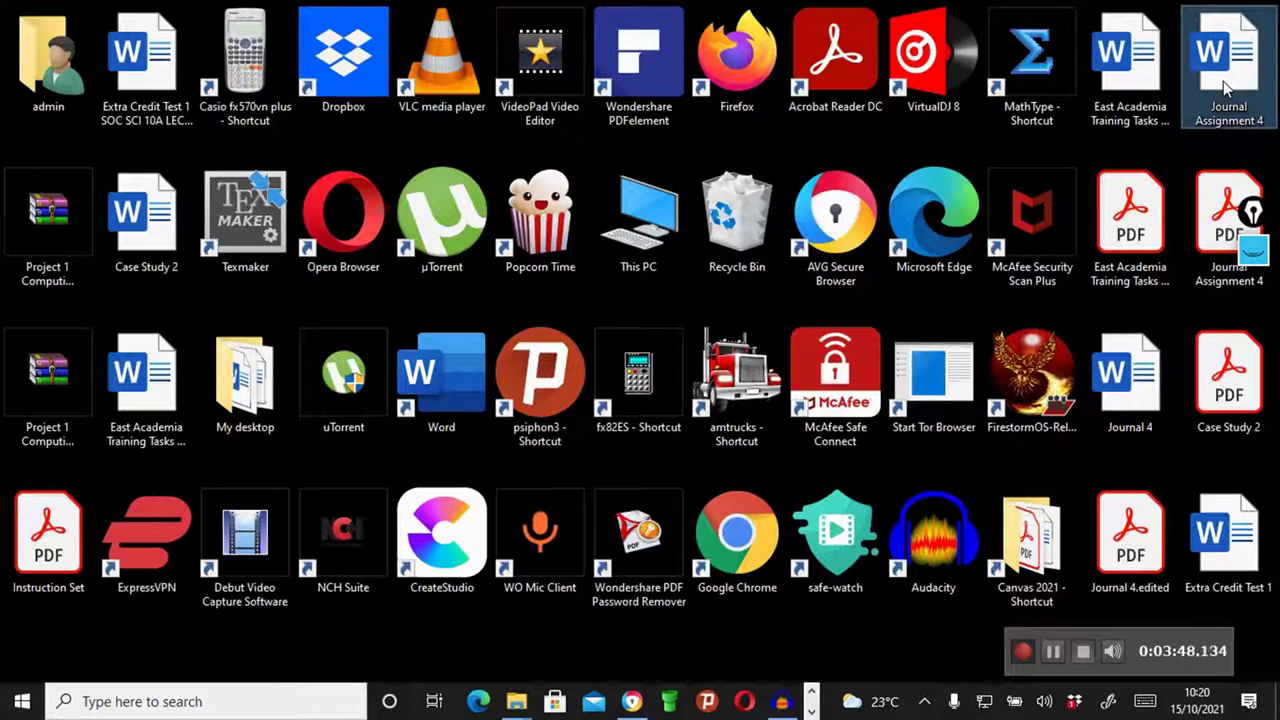
{"action": "double_click", "coordinate": [1225, 90]}
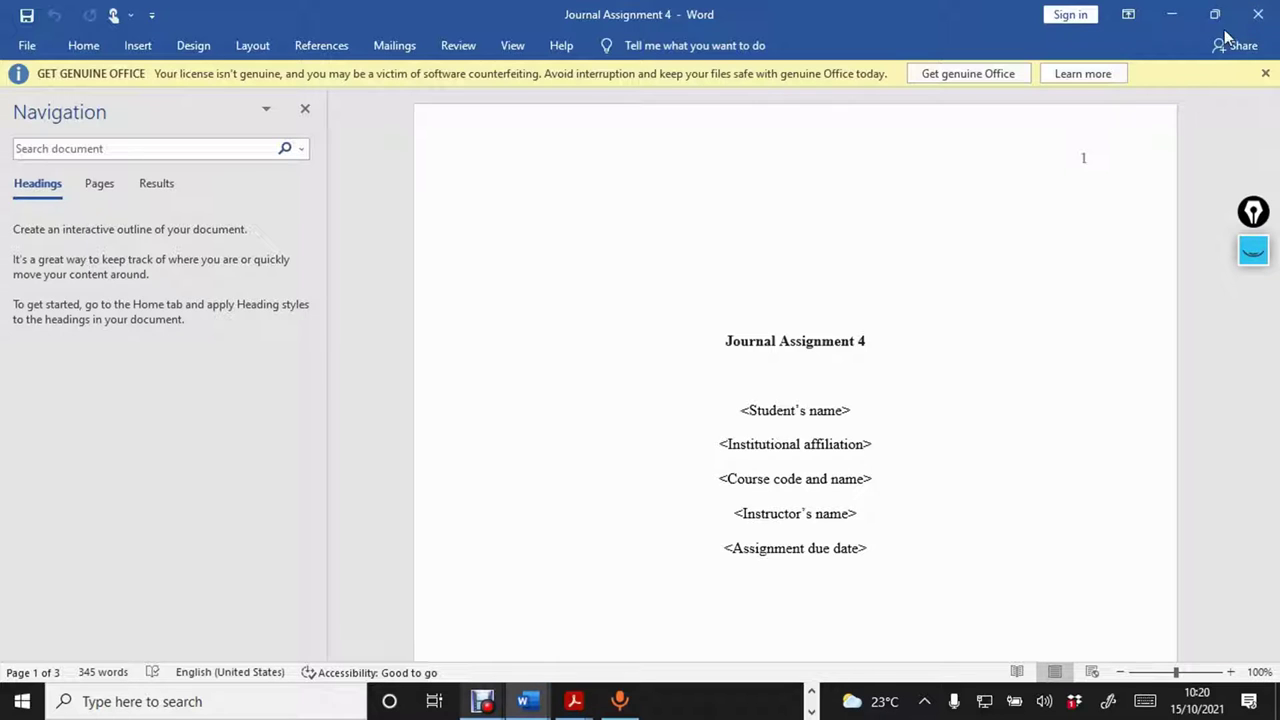
Dismiss the Get Genuine Office warning and toggle Show/Hide ¶ formatting marks on, then off.
{"action": "left_click", "coordinate": [1267, 75]}
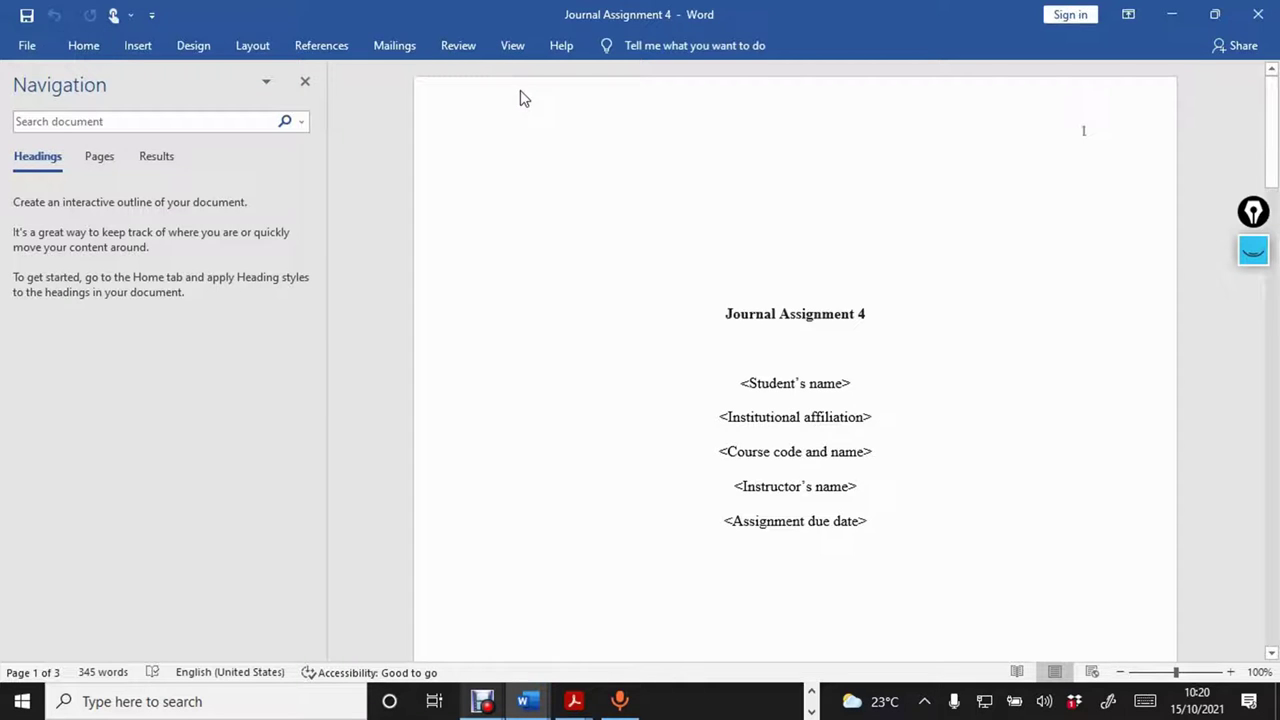
{"action": "left_click", "coordinate": [83, 45]}
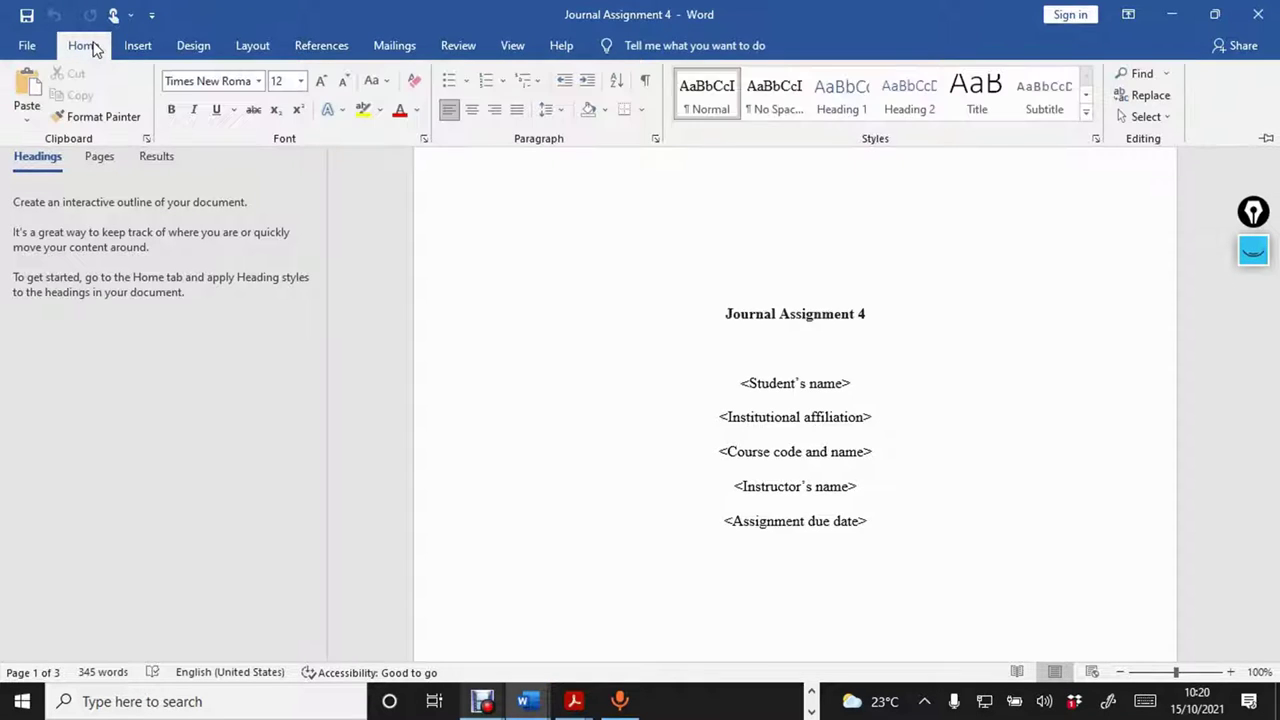
{"action": "left_click", "coordinate": [645, 82]}
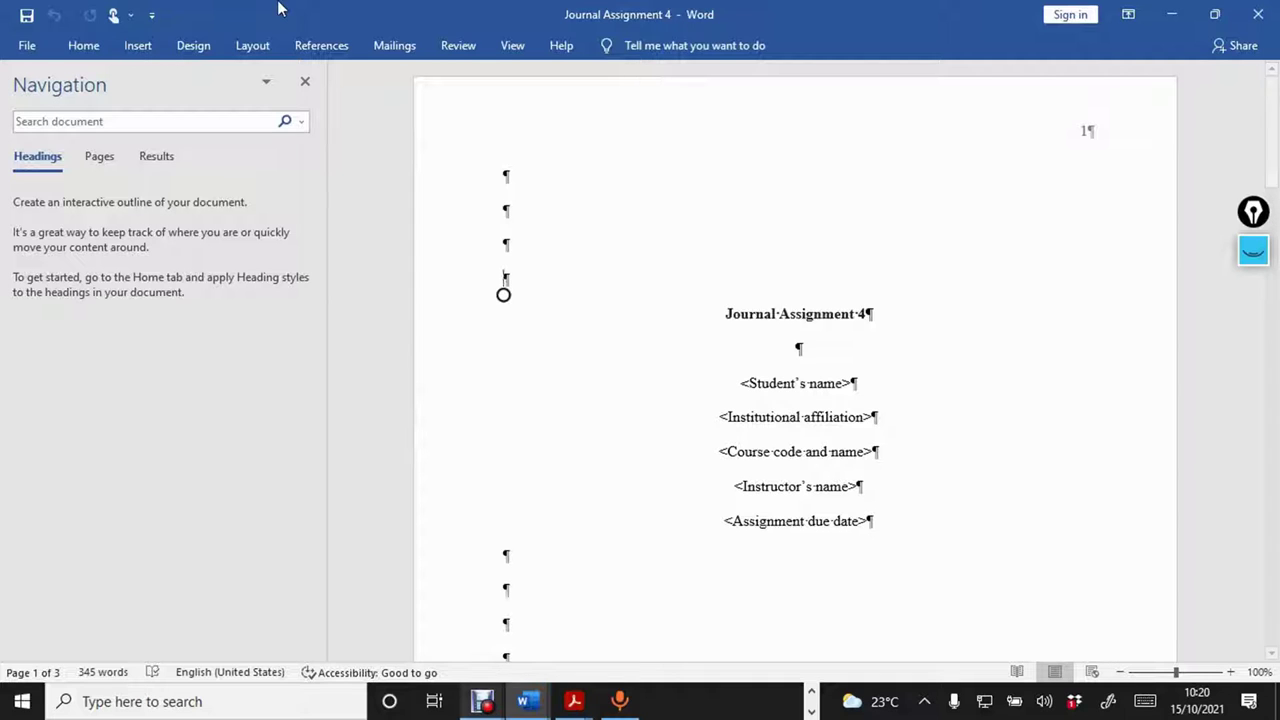
{"action": "left_click", "coordinate": [80, 45]}
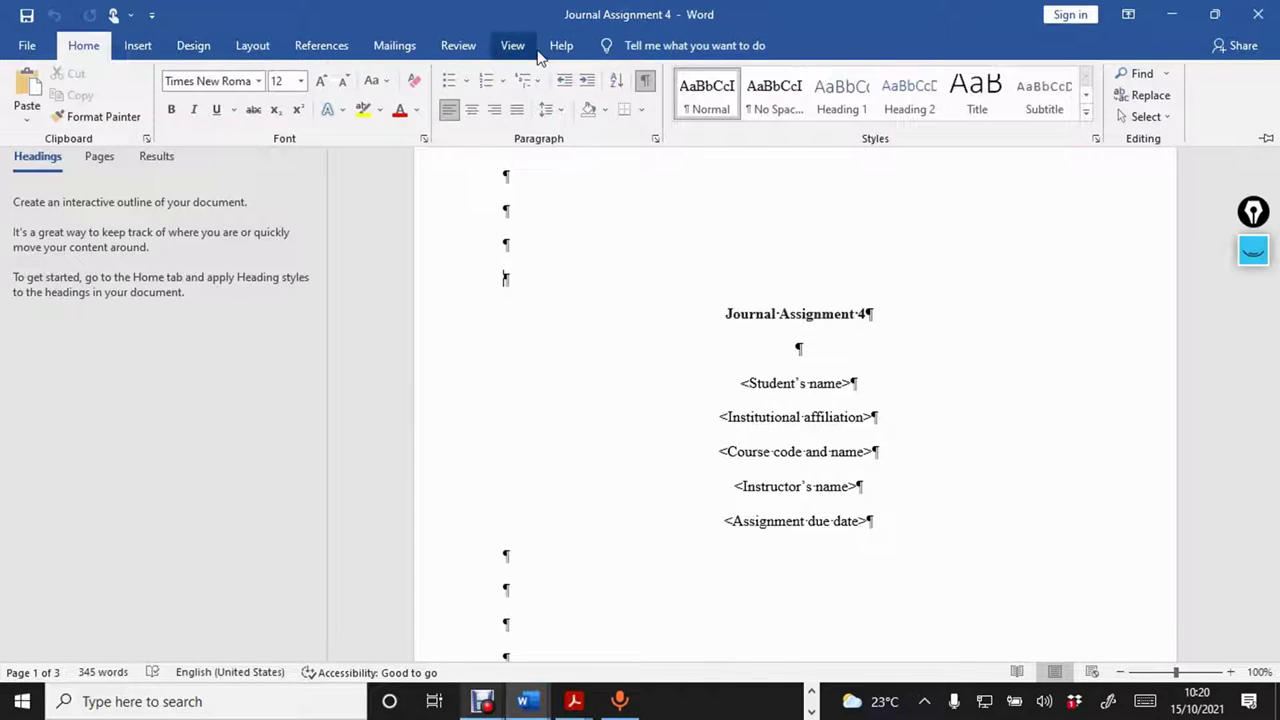
{"action": "left_click", "coordinate": [645, 84]}
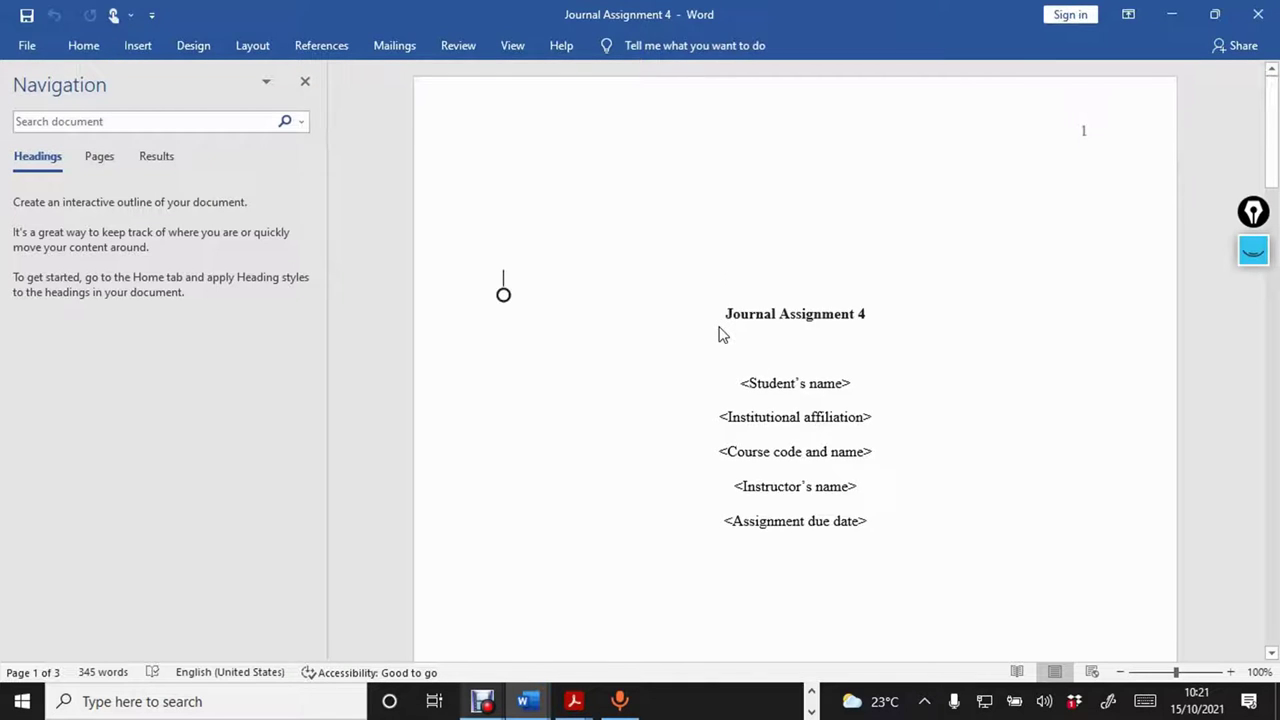
Scroll through all three pages and return to the title page.
{"action": "scroll", "coordinate": [723, 335], "scroll_direction": "down", "scroll_amount": 5}
{"action": "scroll", "coordinate": [723, 335], "scroll_direction": "down", "scroll_amount": 14}
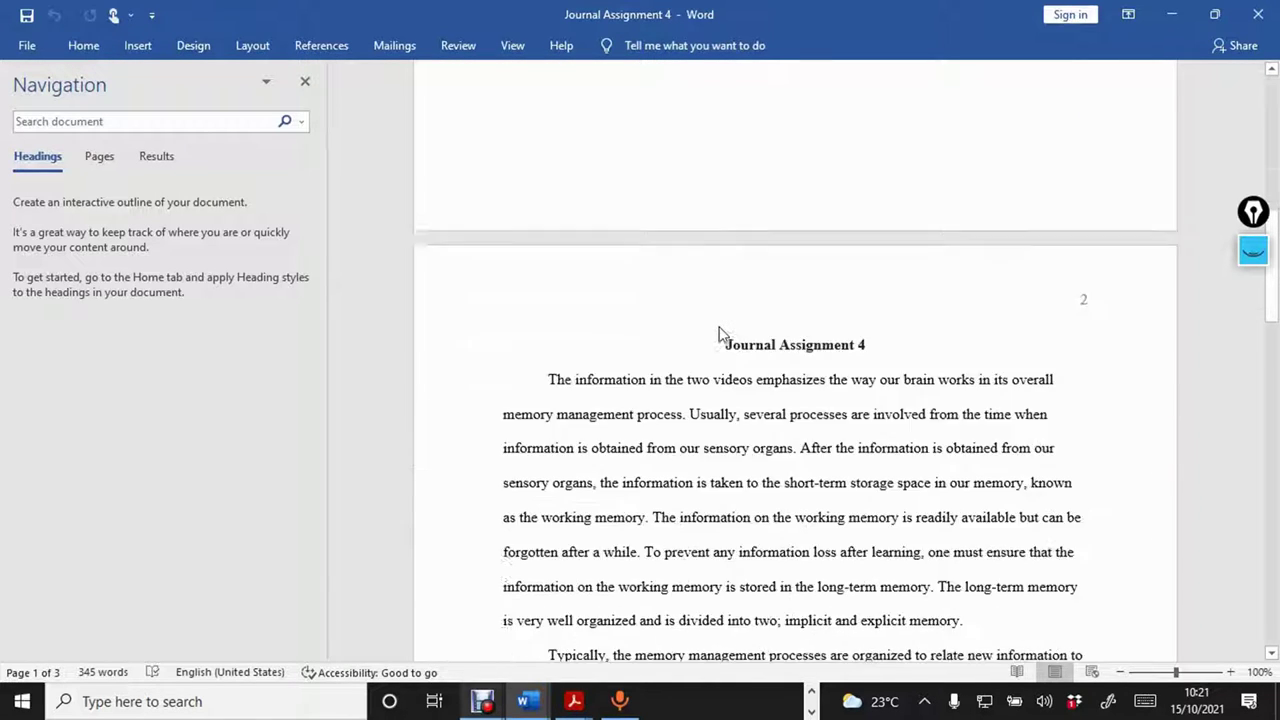
{"action": "scroll", "coordinate": [723, 335], "scroll_direction": "down", "scroll_amount": 12}
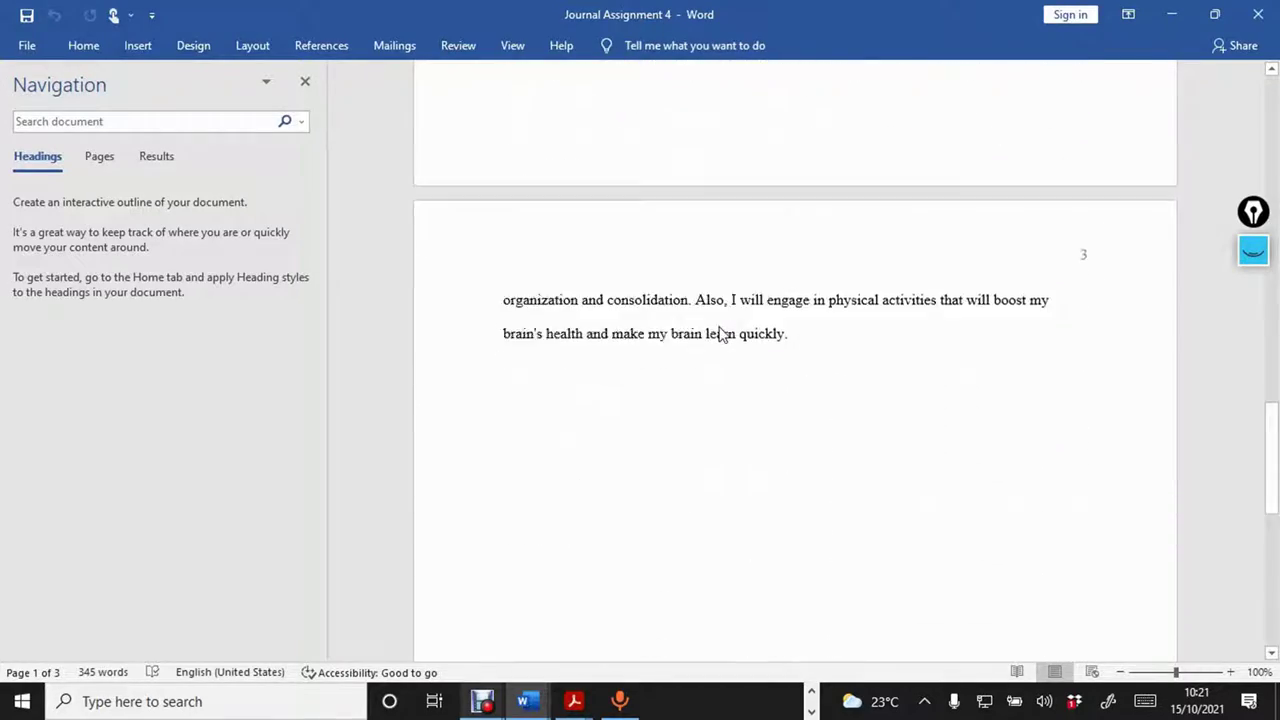
{"action": "scroll", "coordinate": [723, 335], "scroll_direction": "down", "scroll_amount": 3}
{"action": "scroll", "coordinate": [723, 335], "scroll_direction": "up", "scroll_amount": 20}
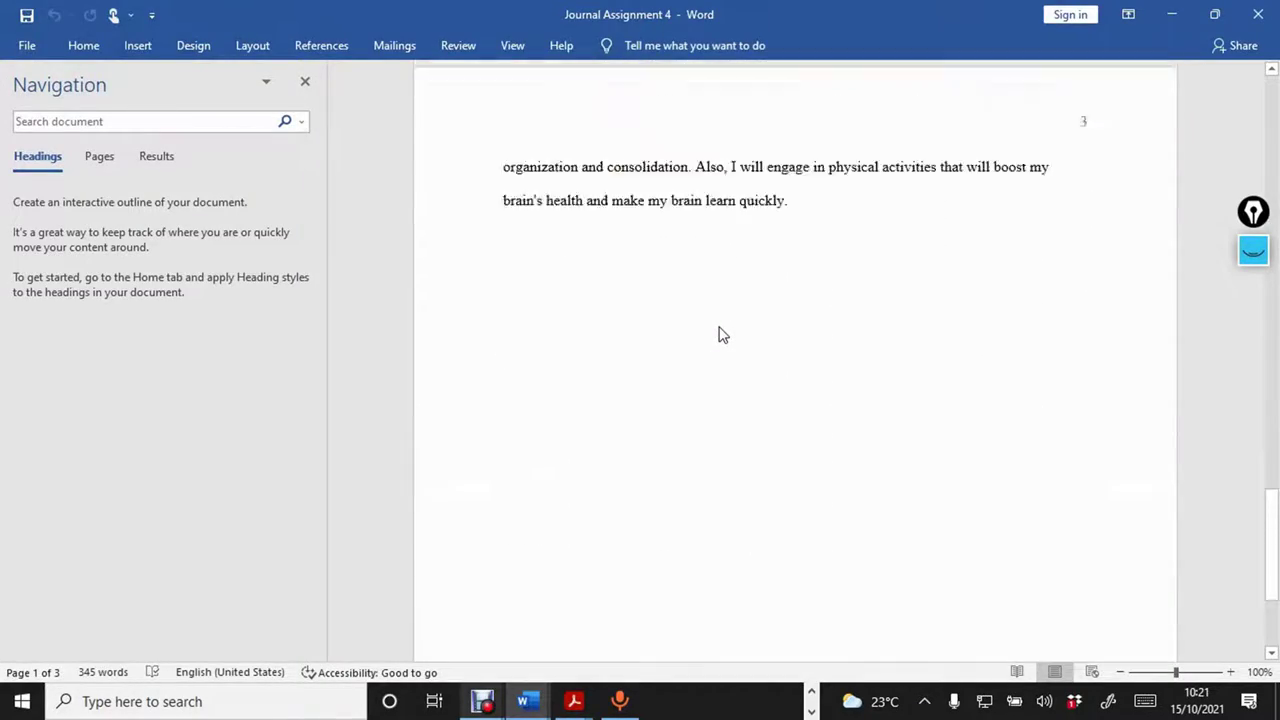
{"action": "scroll", "coordinate": [720, 334], "scroll_direction": "up", "scroll_amount": 5}
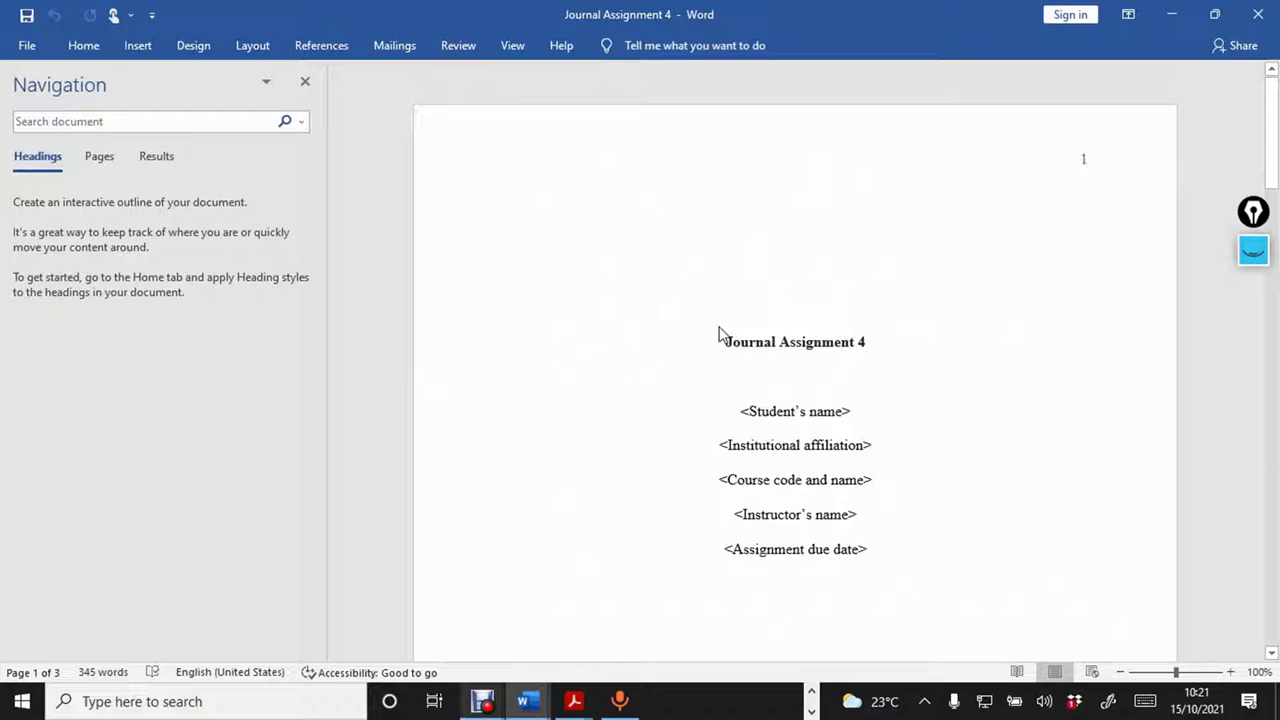
{"action": "left_click", "coordinate": [503, 293]}
Save Journal Assignment 4 to the Desktop with Save as type PDF, confirming Yes to overwrite.
{"action": "left_click", "coordinate": [30, 46]}
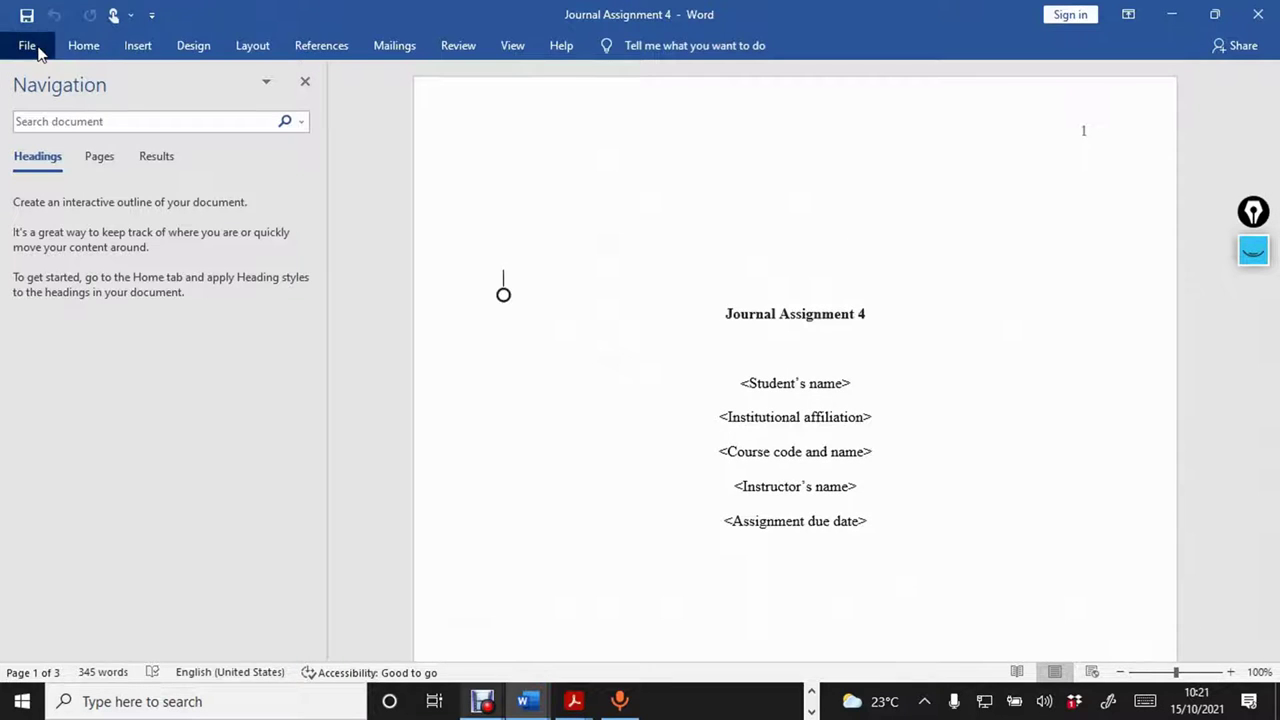
{"action": "left_click", "coordinate": [58, 303]}
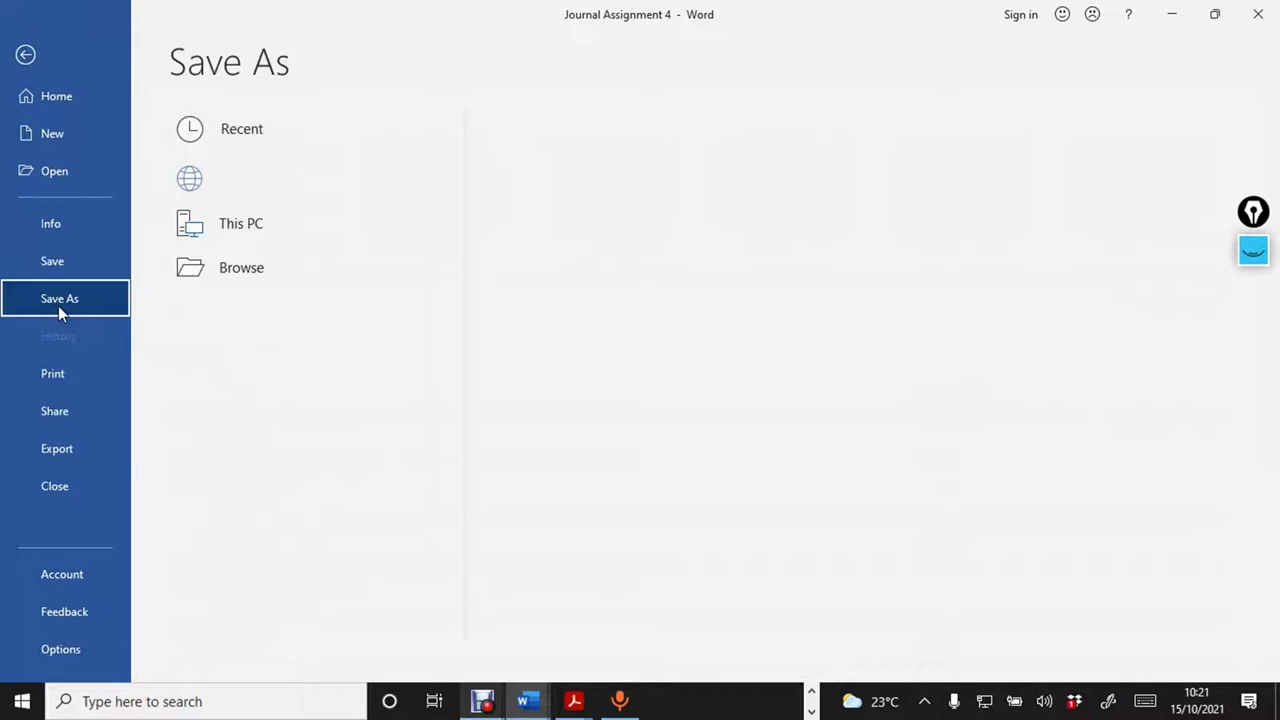
{"action": "left_click", "coordinate": [625, 203]}
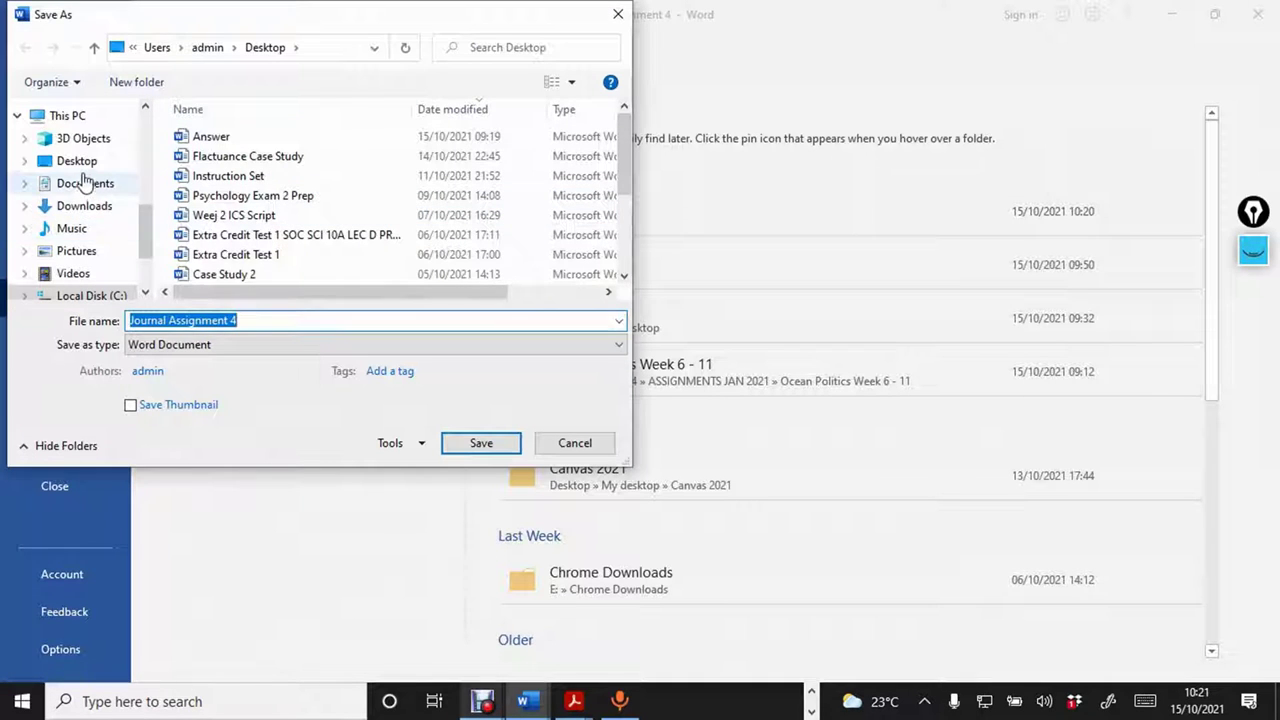
{"action": "left_click", "coordinate": [463, 344]}
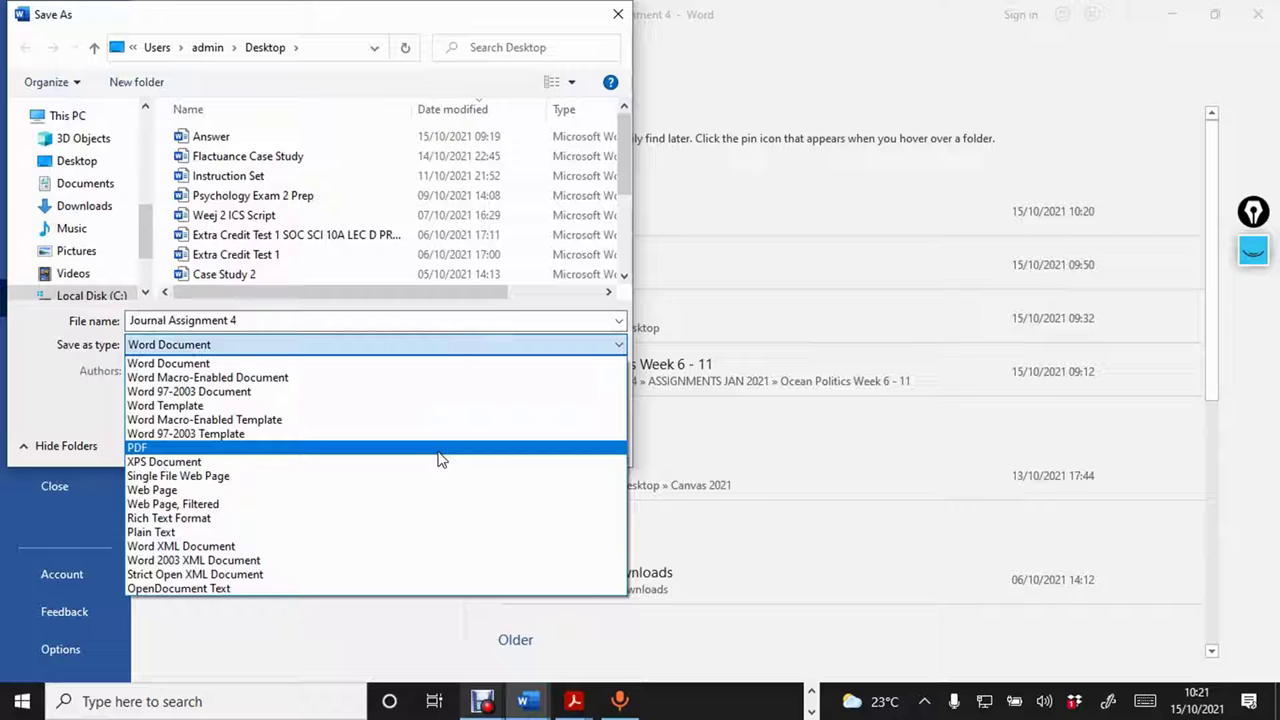
{"action": "left_click", "coordinate": [440, 448]}
{"action": "left_click", "coordinate": [478, 490]}
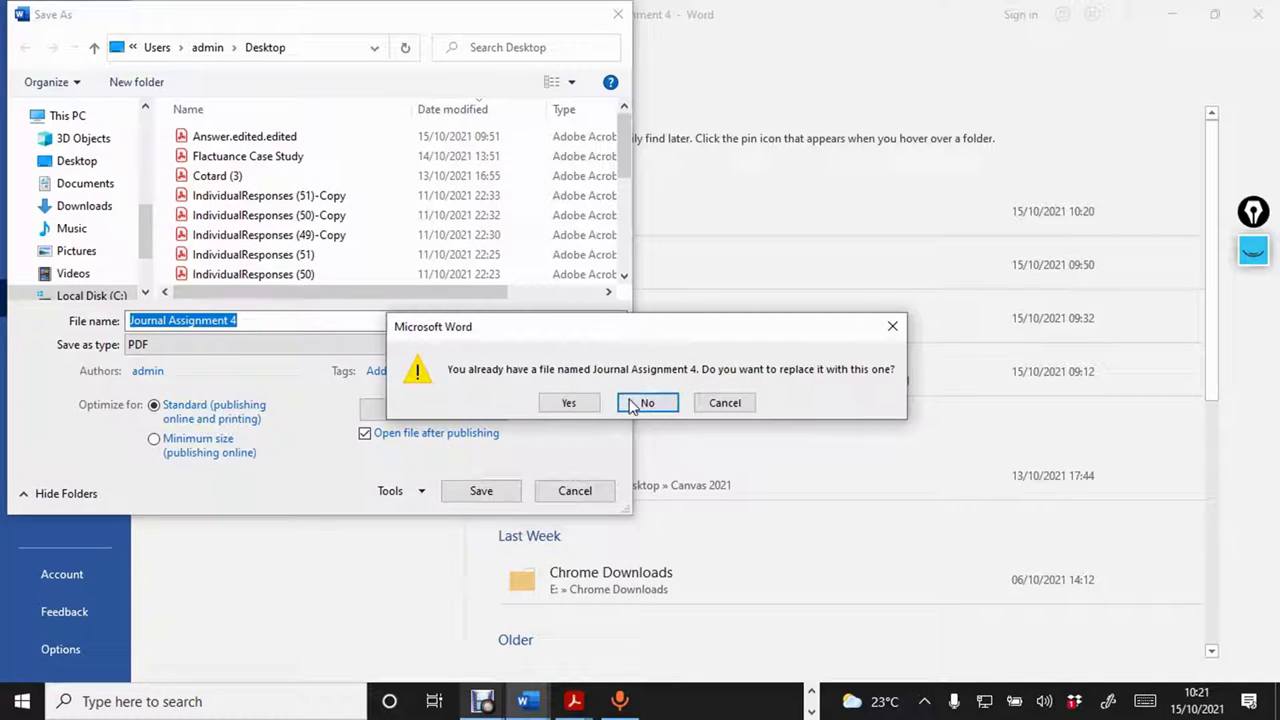
{"action": "left_click", "coordinate": [568, 403]}
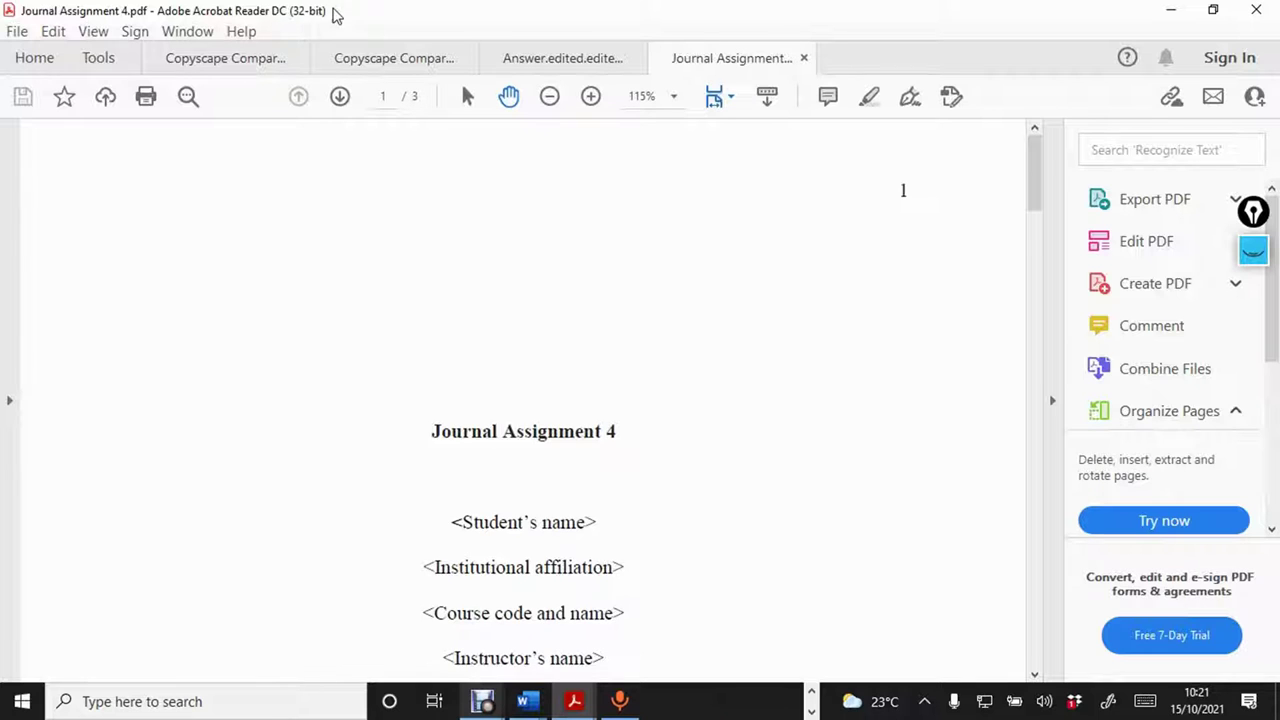
Re-maximize the Acrobat window and start Read Out Loud with Read To End of Document.
{"action": "double_click", "coordinate": [335, 15]}
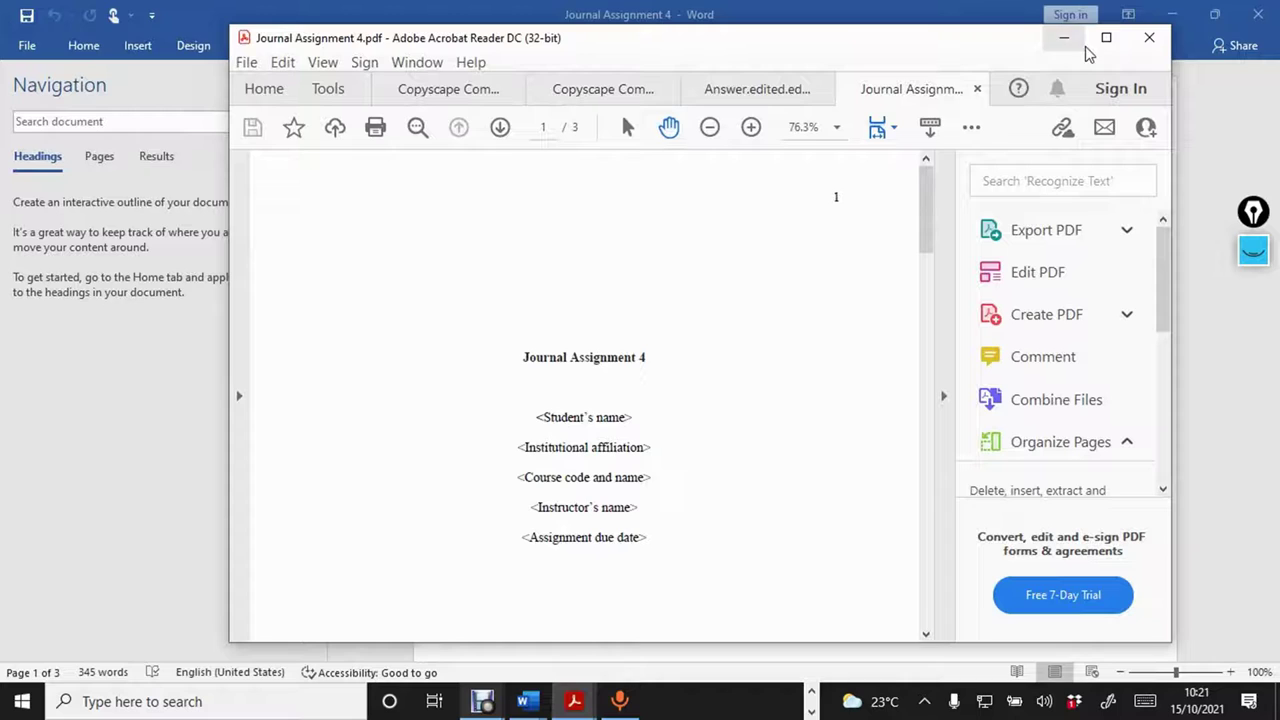
{"action": "left_click", "coordinate": [1106, 38]}
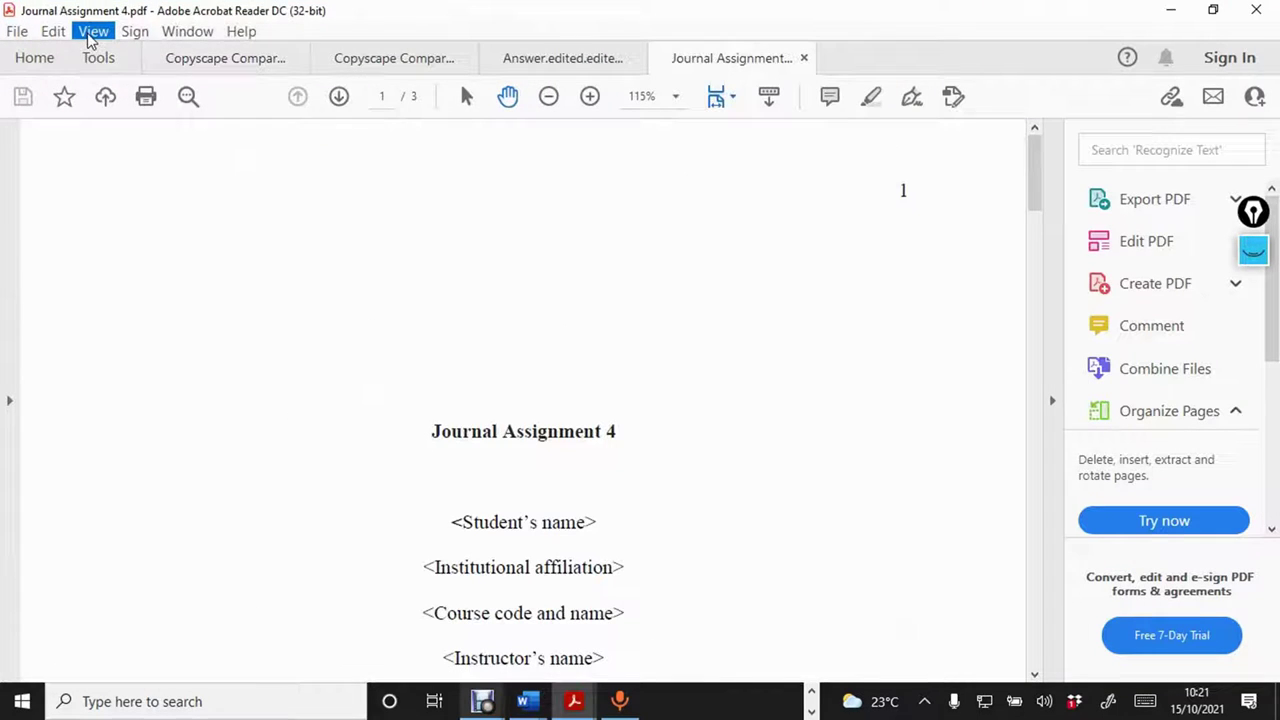
{"action": "left_click", "coordinate": [90, 36]}
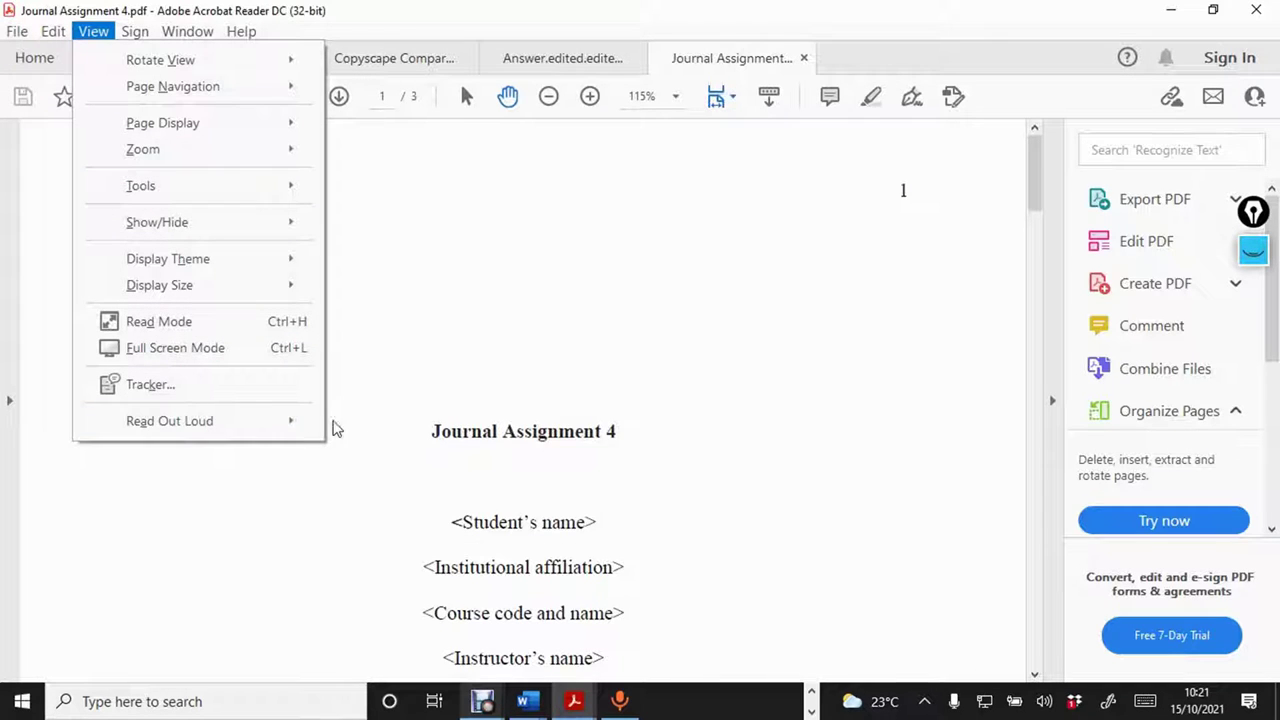
{"action": "mouse_move", "coordinate": [312, 426]}
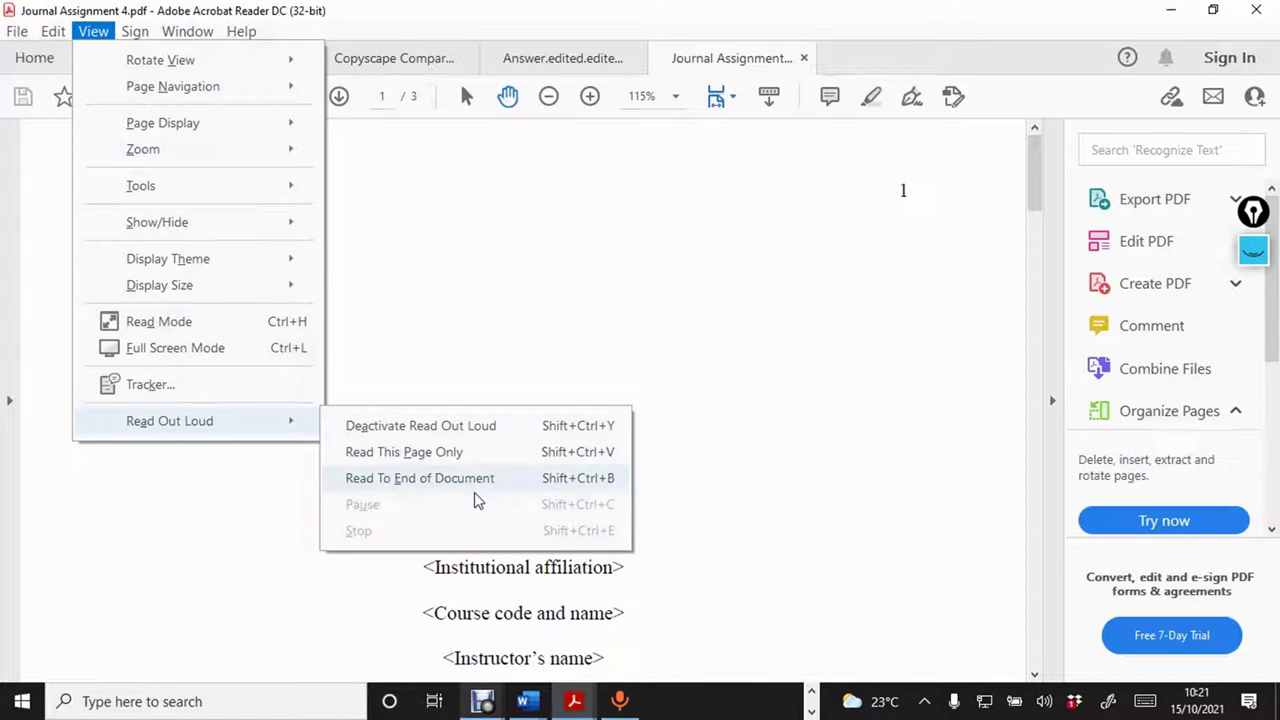
{"action": "left_click", "coordinate": [729, 514]}
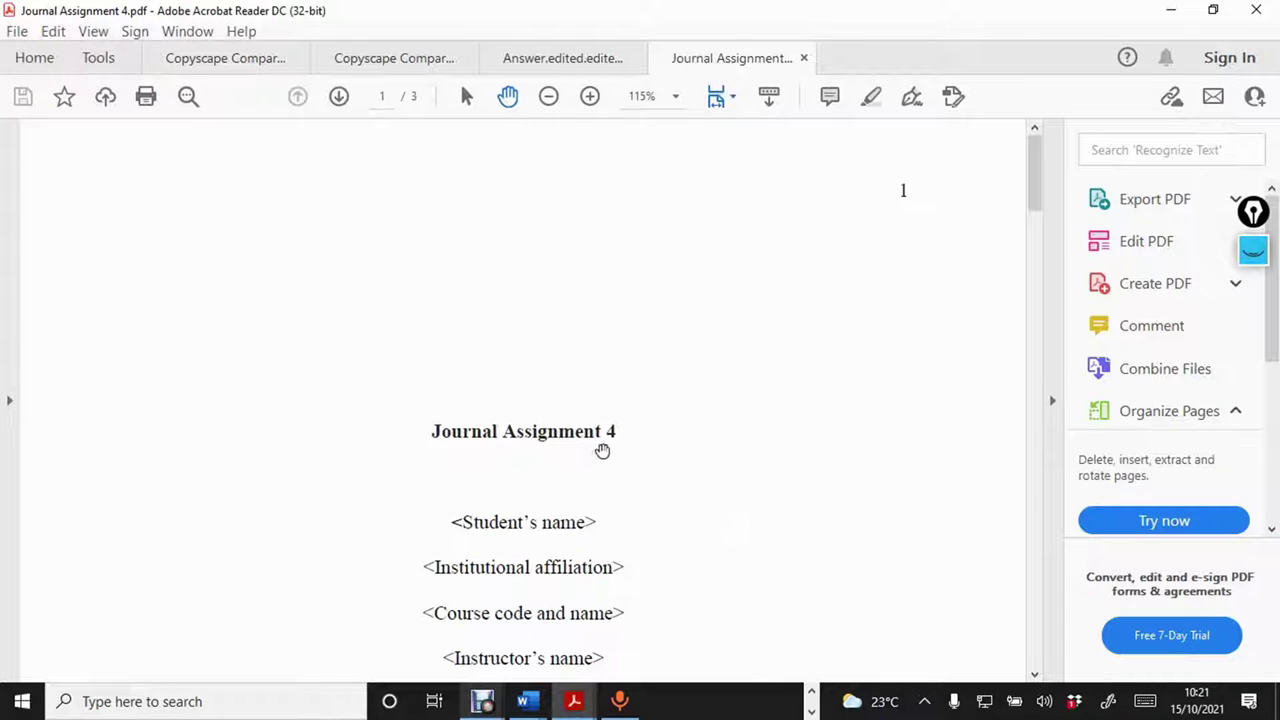
Have the title line read aloud, then scroll down into page 2.
{"action": "double_click", "coordinate": [590, 446]}
{"action": "left_click", "coordinate": [568, 428]}
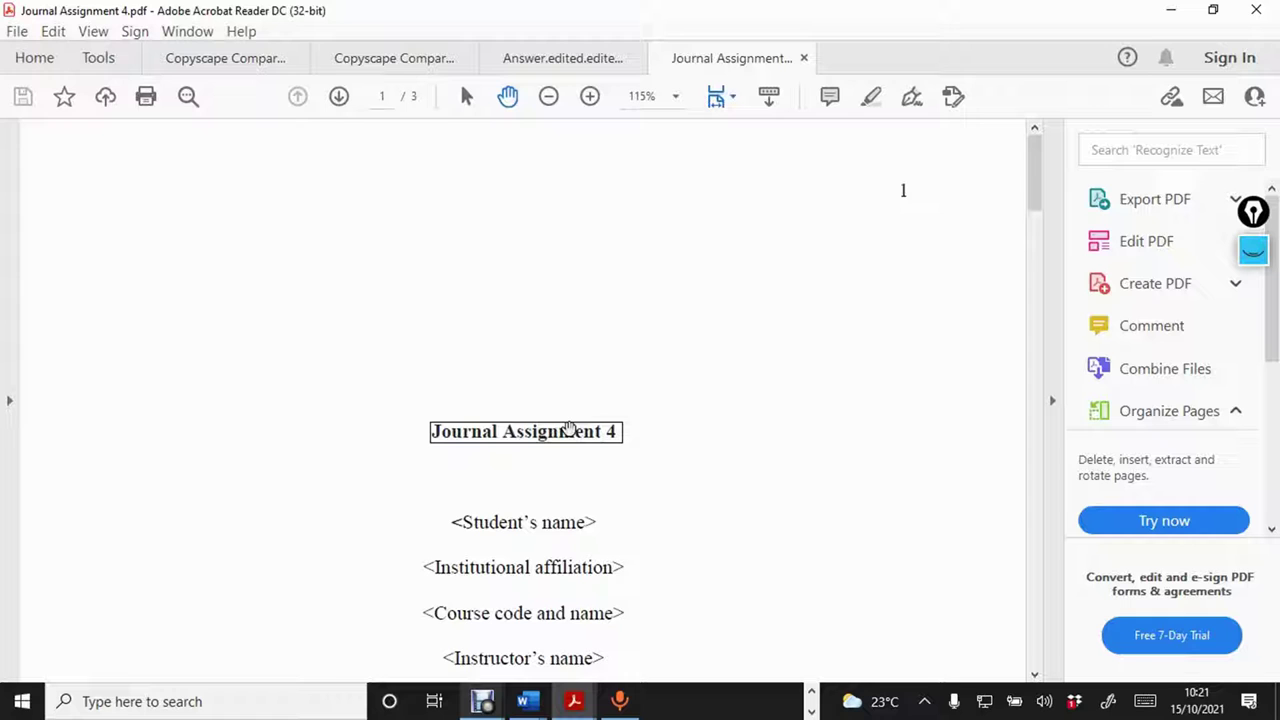
{"action": "scroll", "coordinate": [568, 428], "scroll_direction": "down", "scroll_amount": 8}
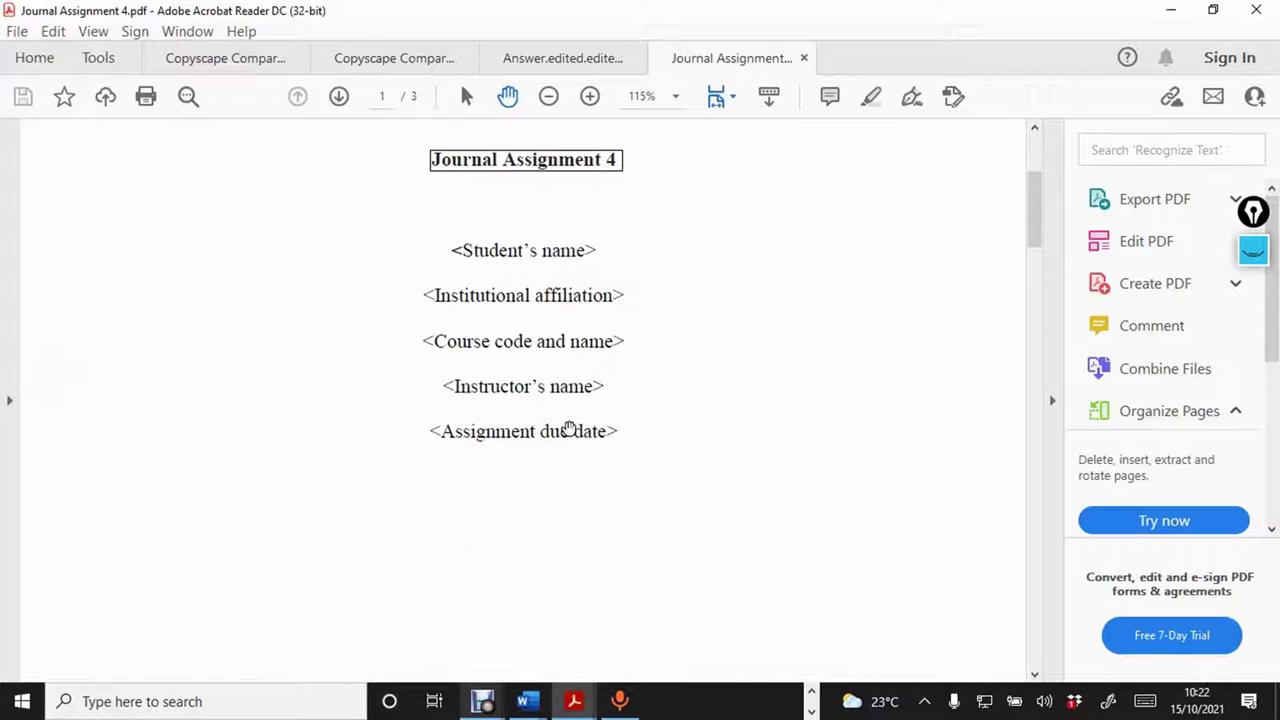
{"action": "scroll", "coordinate": [568, 428], "scroll_direction": "down", "scroll_amount": 5}
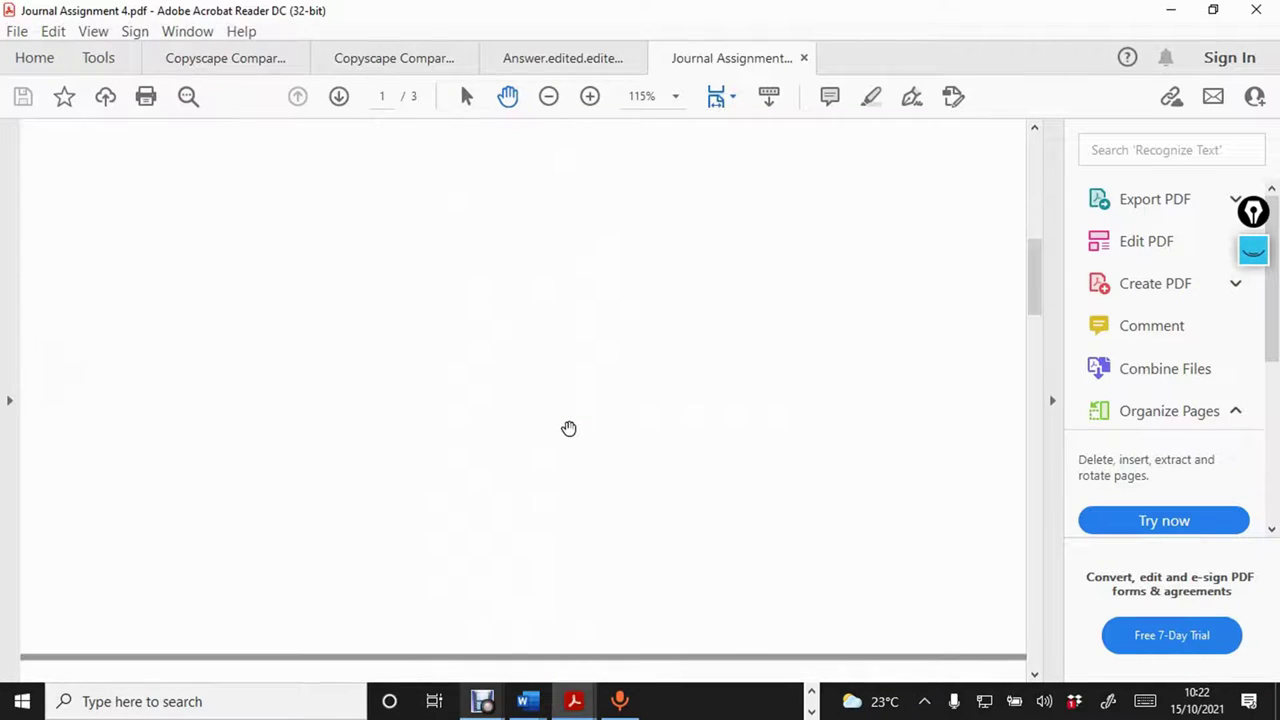
{"action": "scroll", "coordinate": [568, 428], "scroll_direction": "down", "scroll_amount": 8}
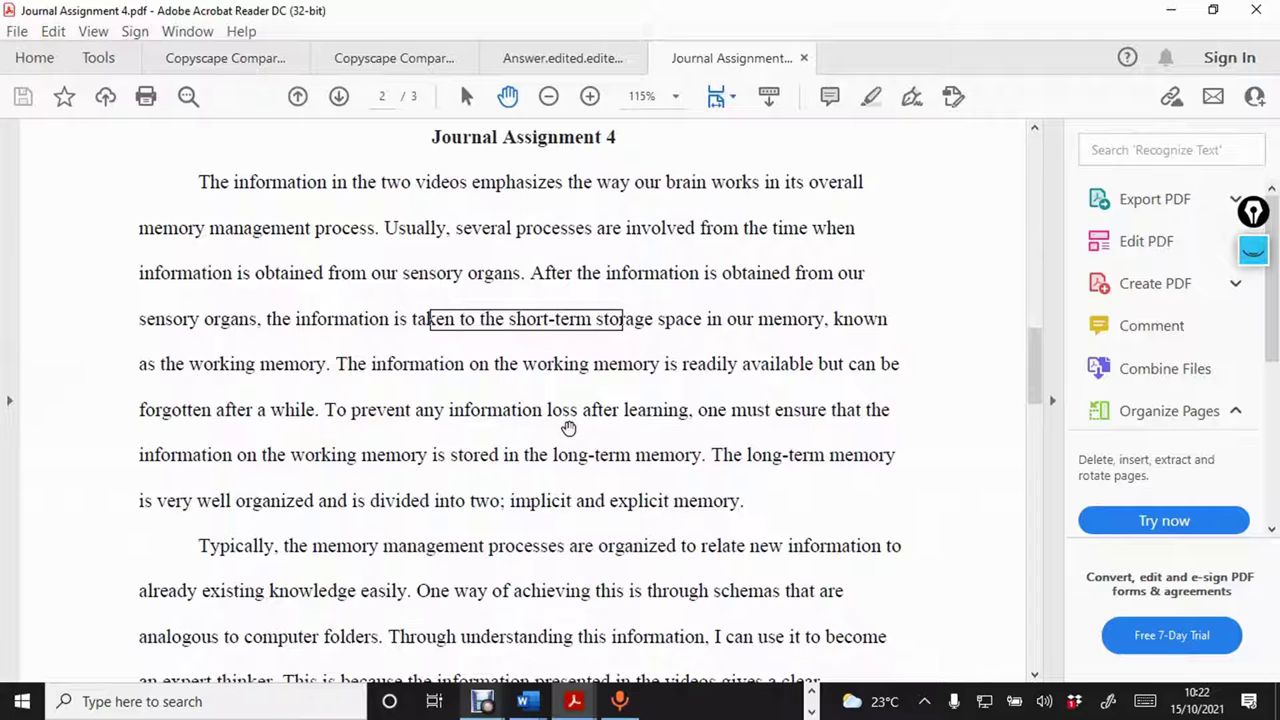
{"action": "scroll", "coordinate": [568, 428], "scroll_direction": "up", "scroll_amount": 1}
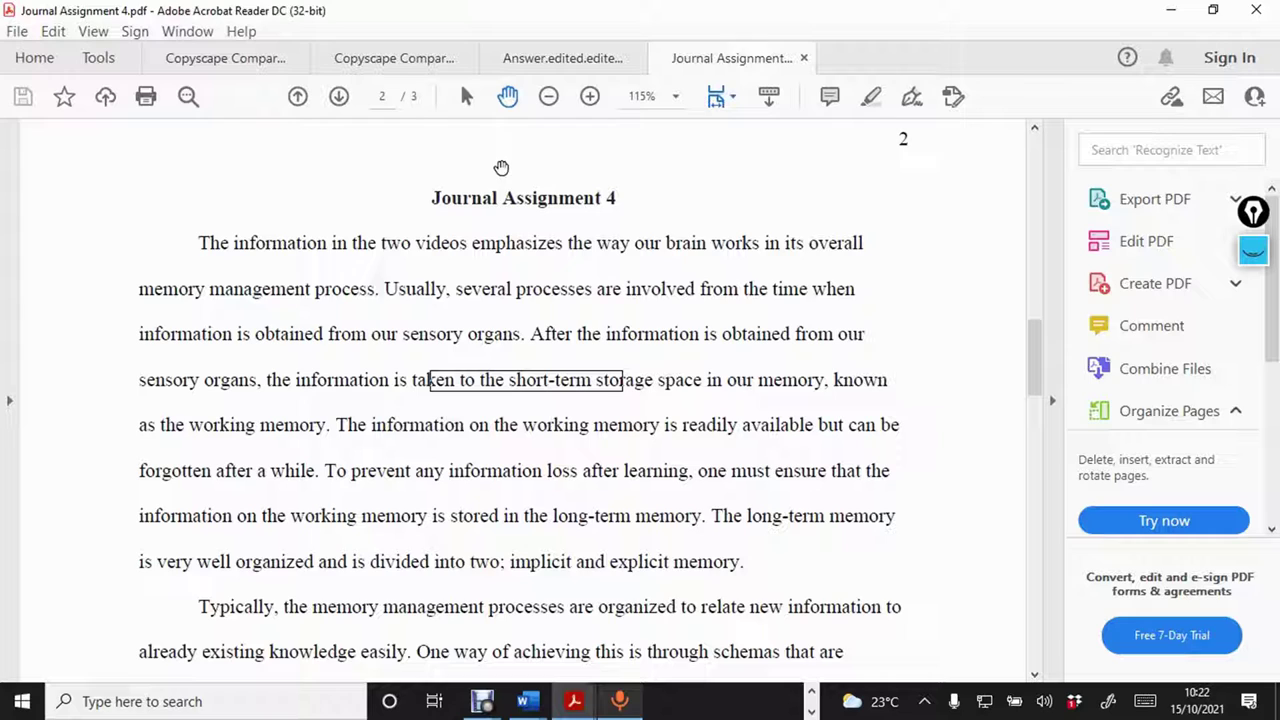
Select 'Journal' in the page 2 heading and have the working-memory paragraph read aloud.
{"action": "double_click", "coordinate": [494, 201]}
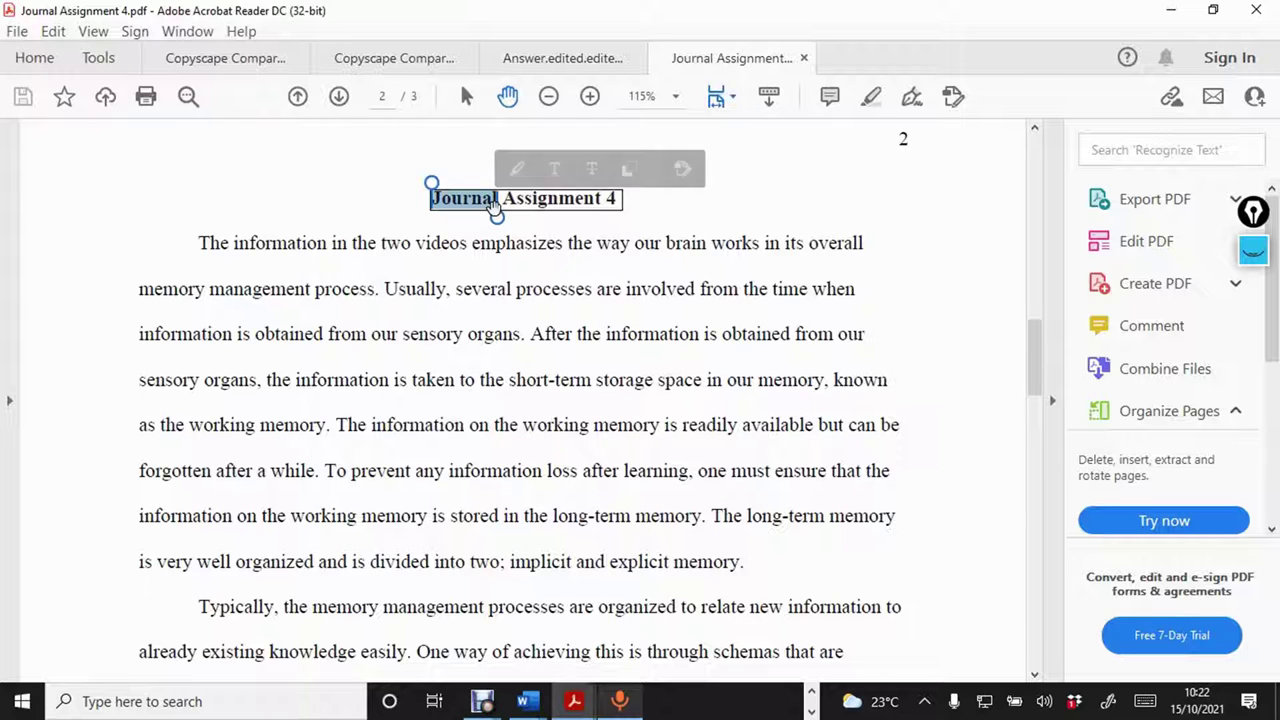
{"action": "left_click", "coordinate": [509, 290]}
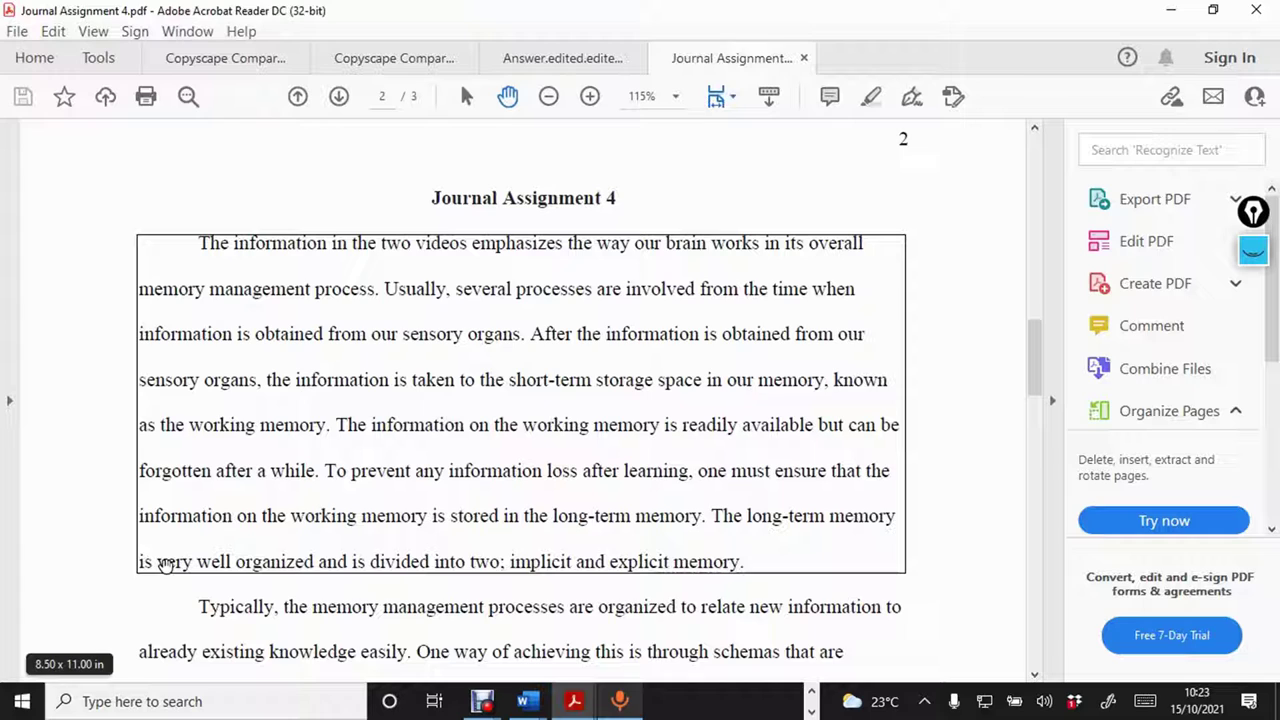
Highlight 'very' in yellow in page 2's first paragraph and drop a stray second selection.
{"action": "left_click_drag", "start_coordinate": [157, 562], "coordinate": [195, 563]}
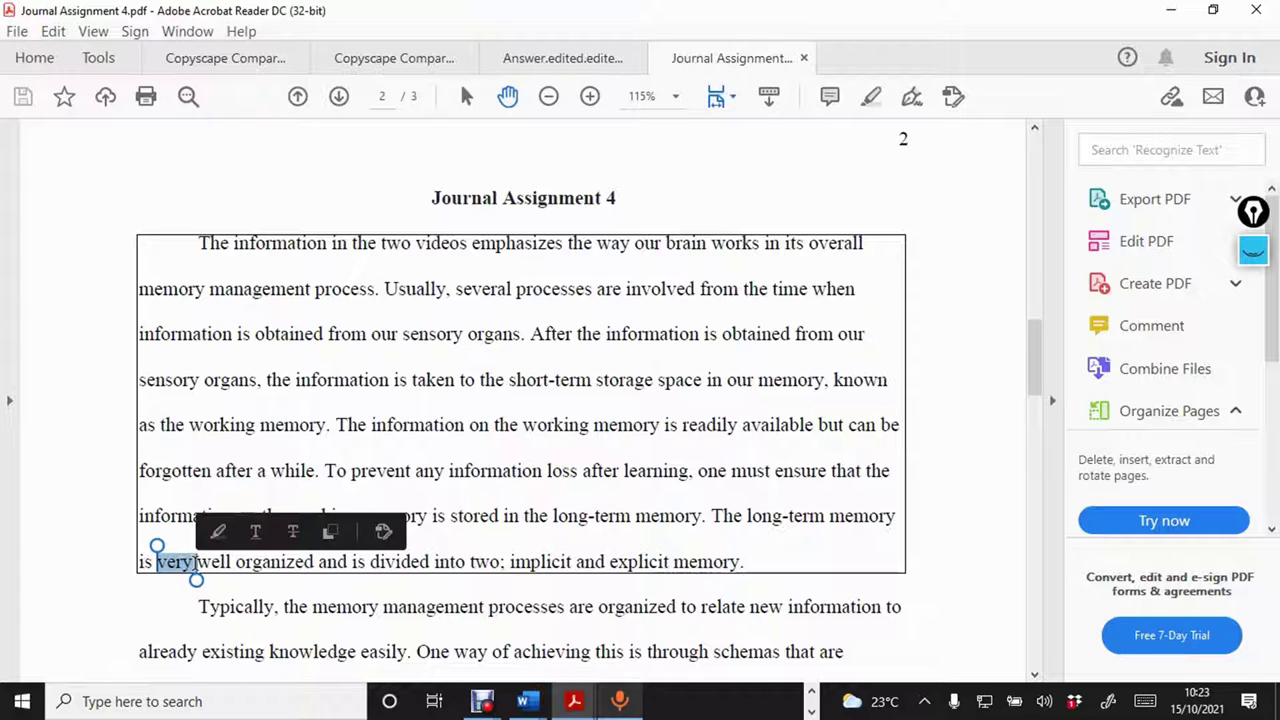
{"action": "left_click", "coordinate": [872, 96]}
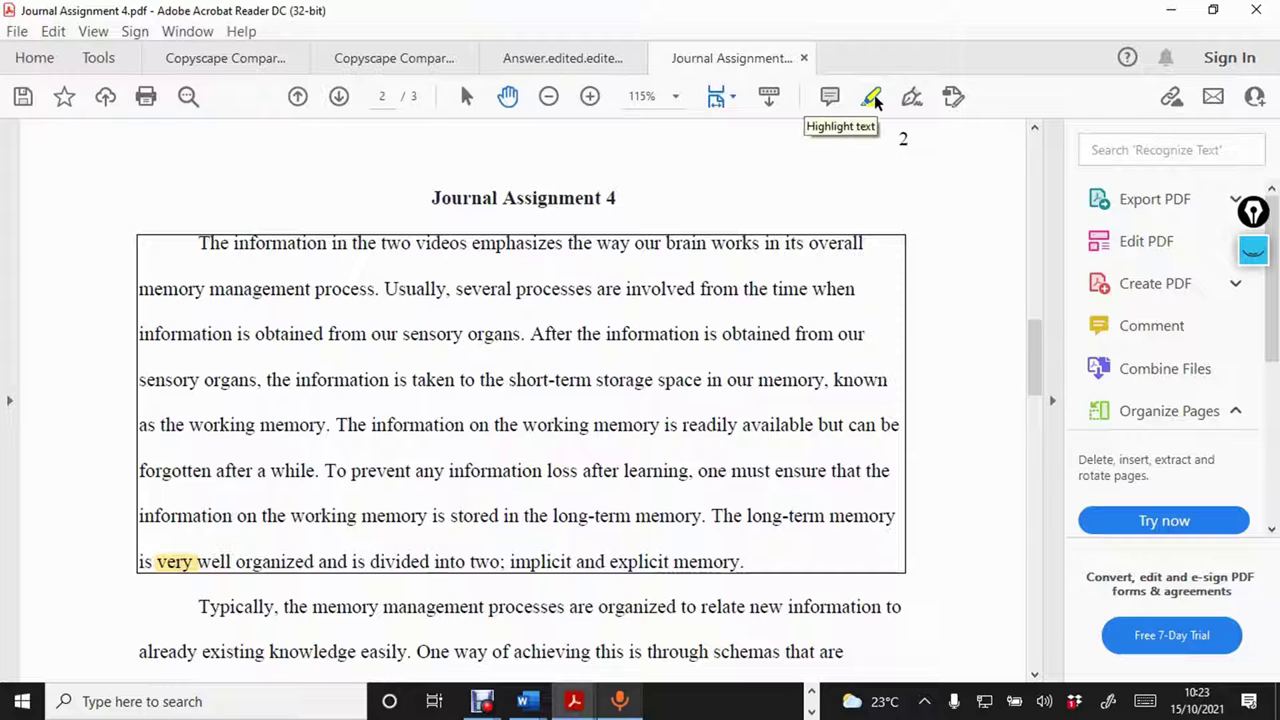
{"action": "scroll", "coordinate": [606, 385], "scroll_direction": "down", "scroll_amount": 3}
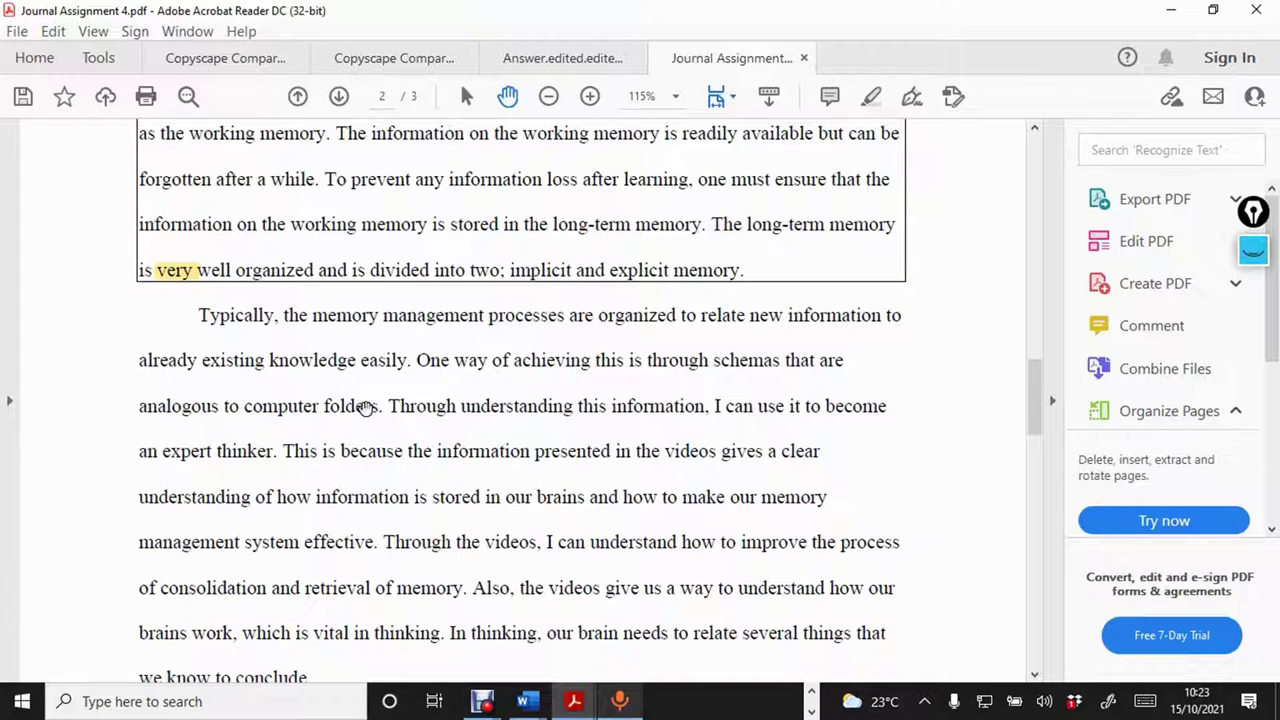
{"action": "left_click_drag", "start_coordinate": [323, 405], "coordinate": [410, 400]}
{"action": "scroll", "coordinate": [400, 400], "scroll_direction": "down", "scroll_amount": 2}
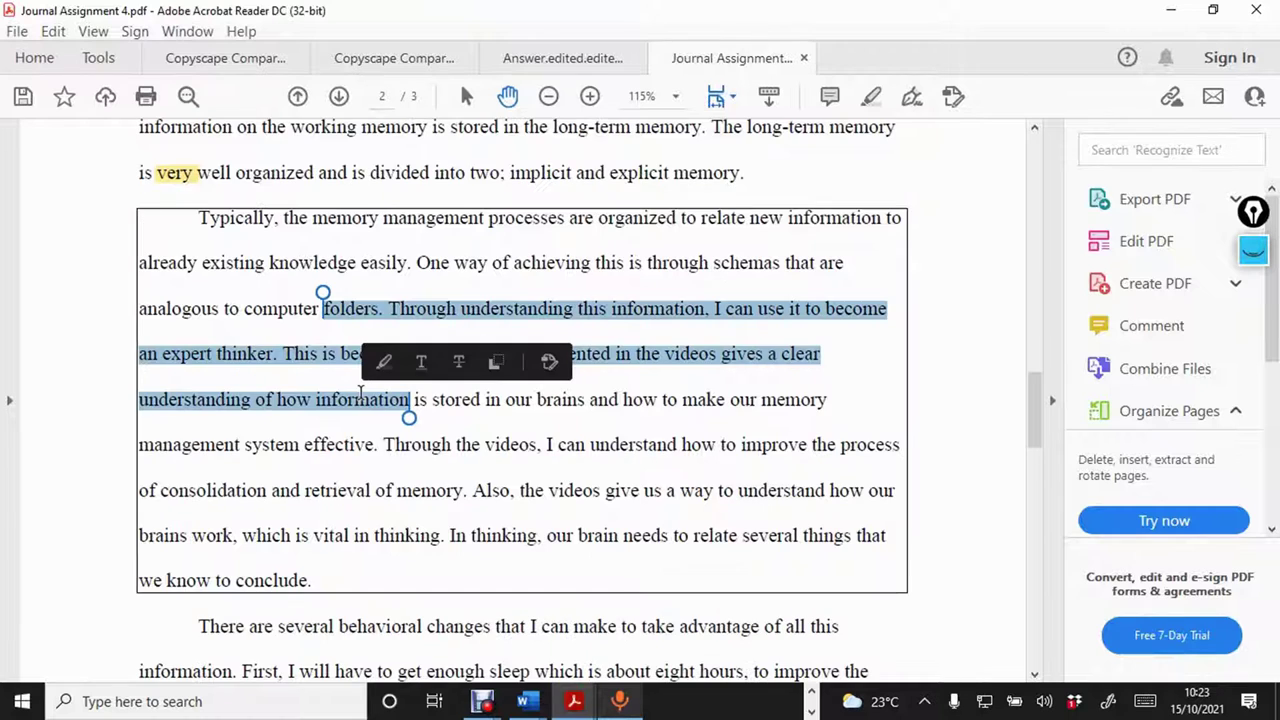
{"action": "left_click", "coordinate": [340, 405]}
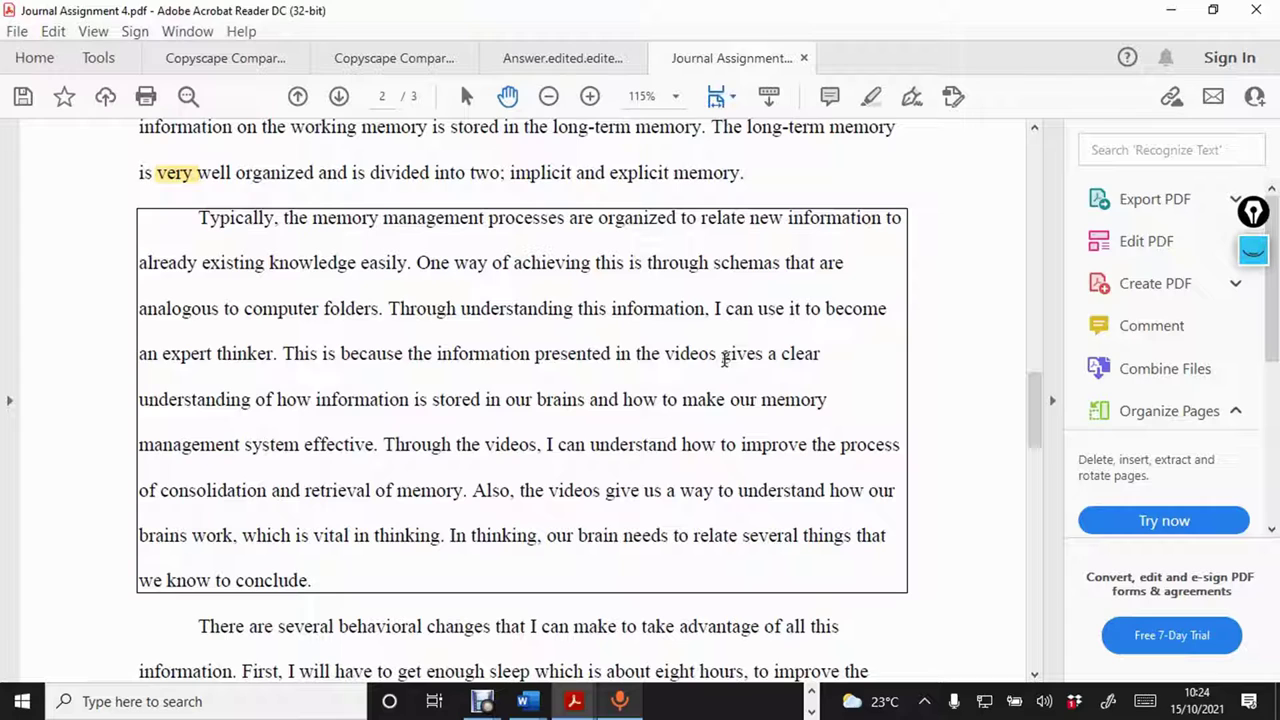
Highlight 'gives' and then 'brain needs' in yellow in page 2's second paragraph.
{"action": "left_click_drag", "start_coordinate": [722, 356], "coordinate": [765, 357]}
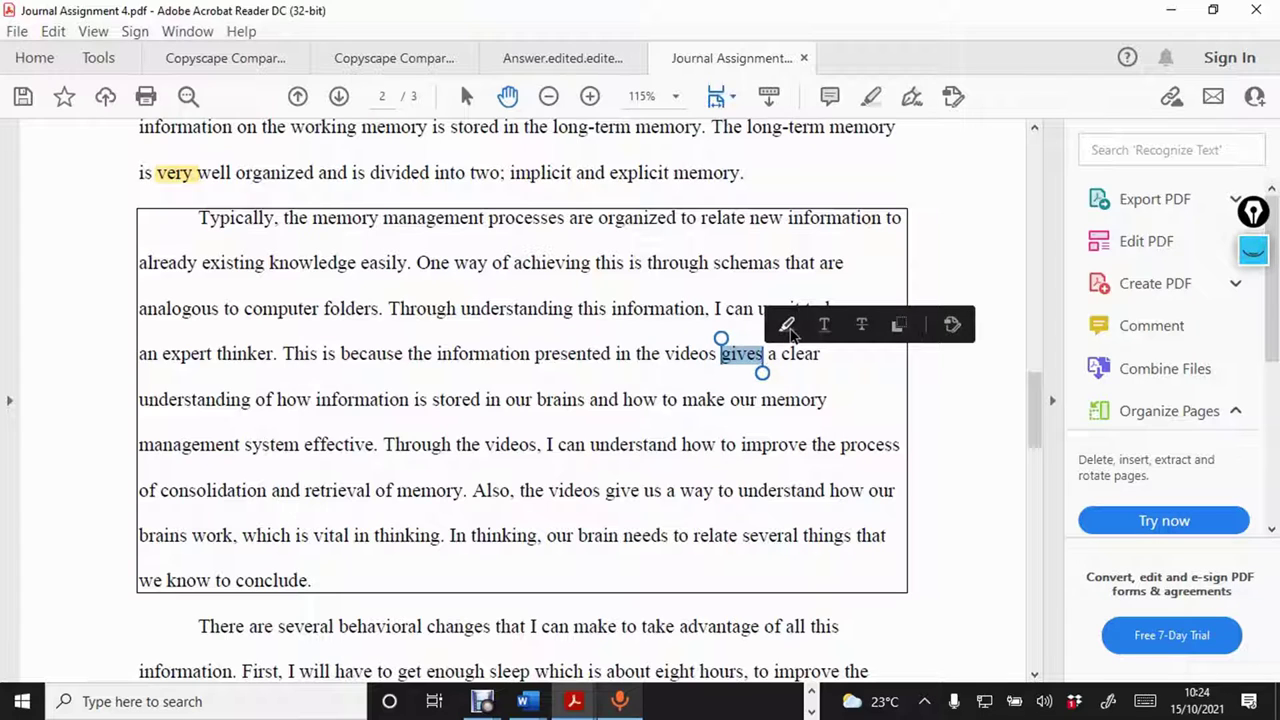
{"action": "left_click", "coordinate": [788, 327]}
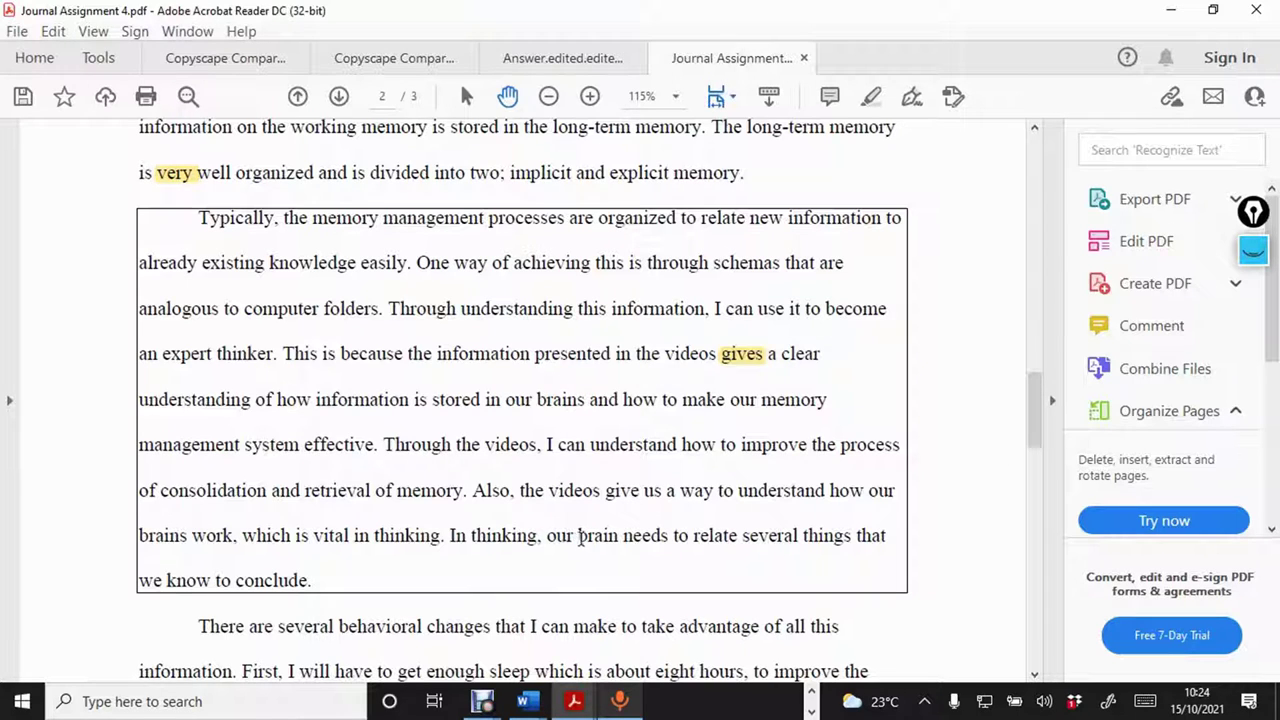
{"action": "left_click_drag", "start_coordinate": [578, 537], "coordinate": [665, 537]}
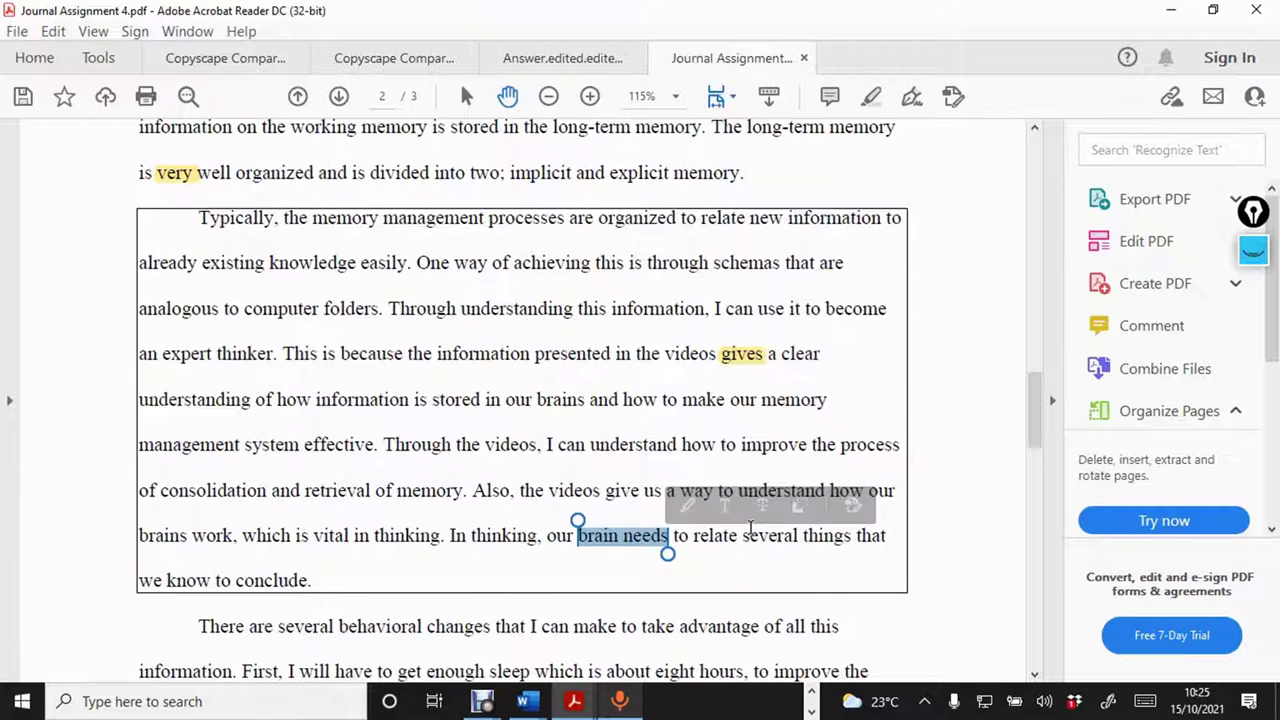
{"action": "left_click", "coordinate": [688, 506]}
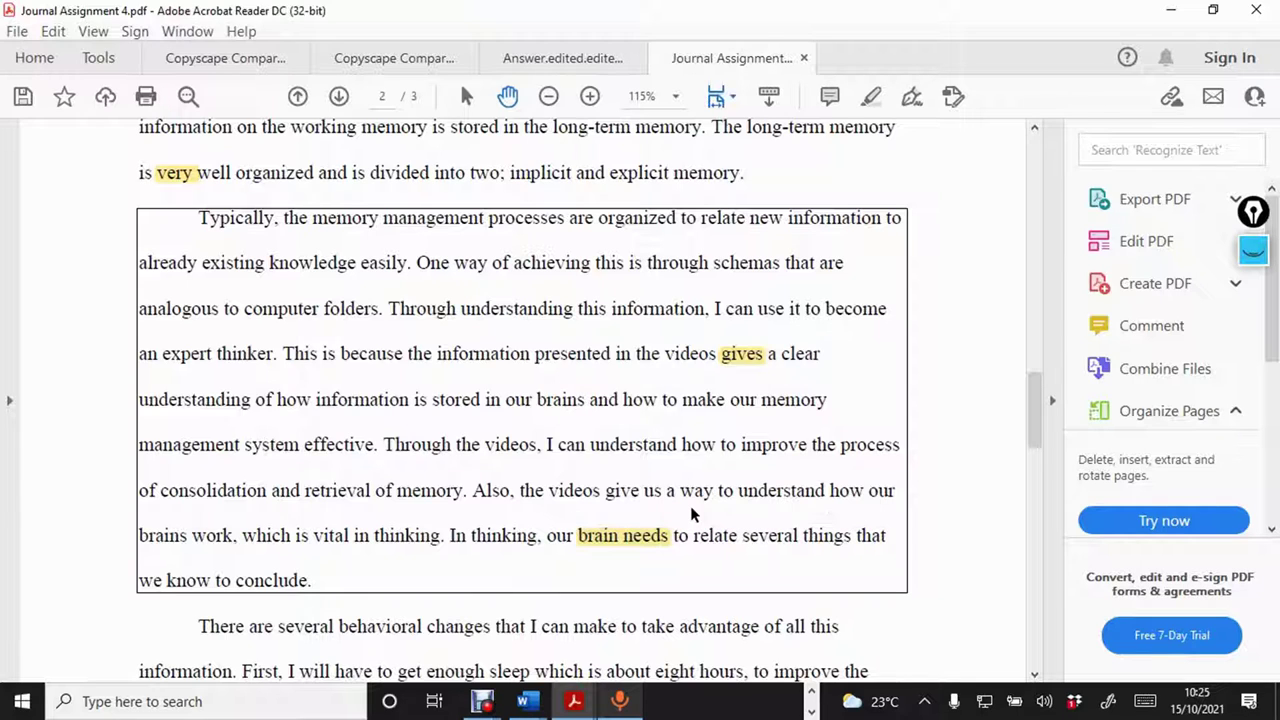
Post the comment 'brains need' on the 'brain needs' highlight and close the popup.
{"action": "left_click", "coordinate": [829, 96]}
{"action": "left_click", "coordinate": [615, 522]}
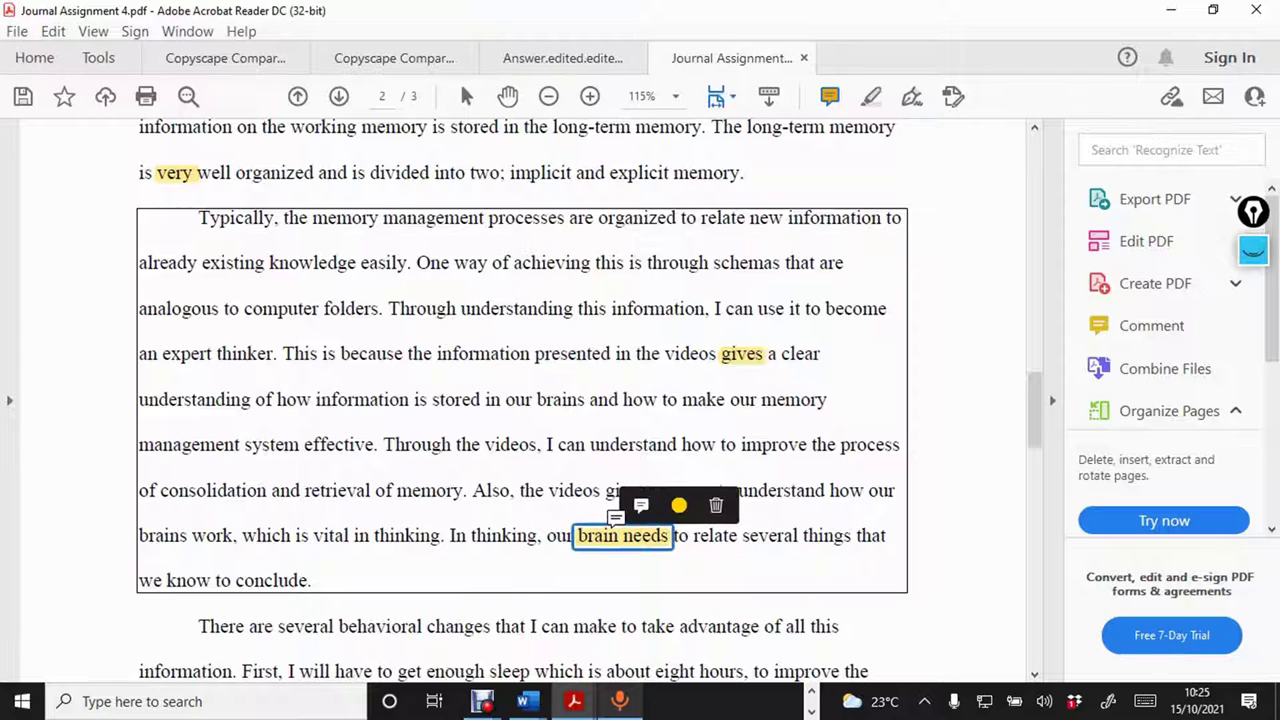
{"action": "left_click", "coordinate": [640, 504]}
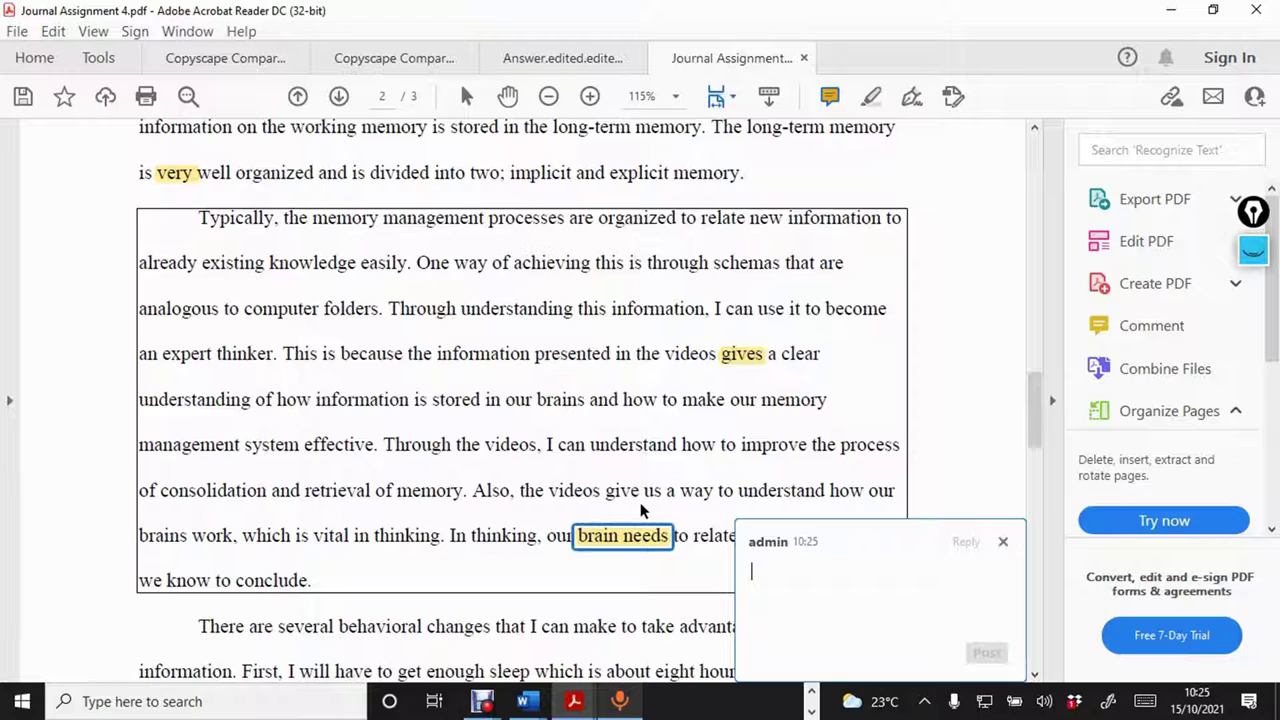
{"action": "type", "text": "sub"}
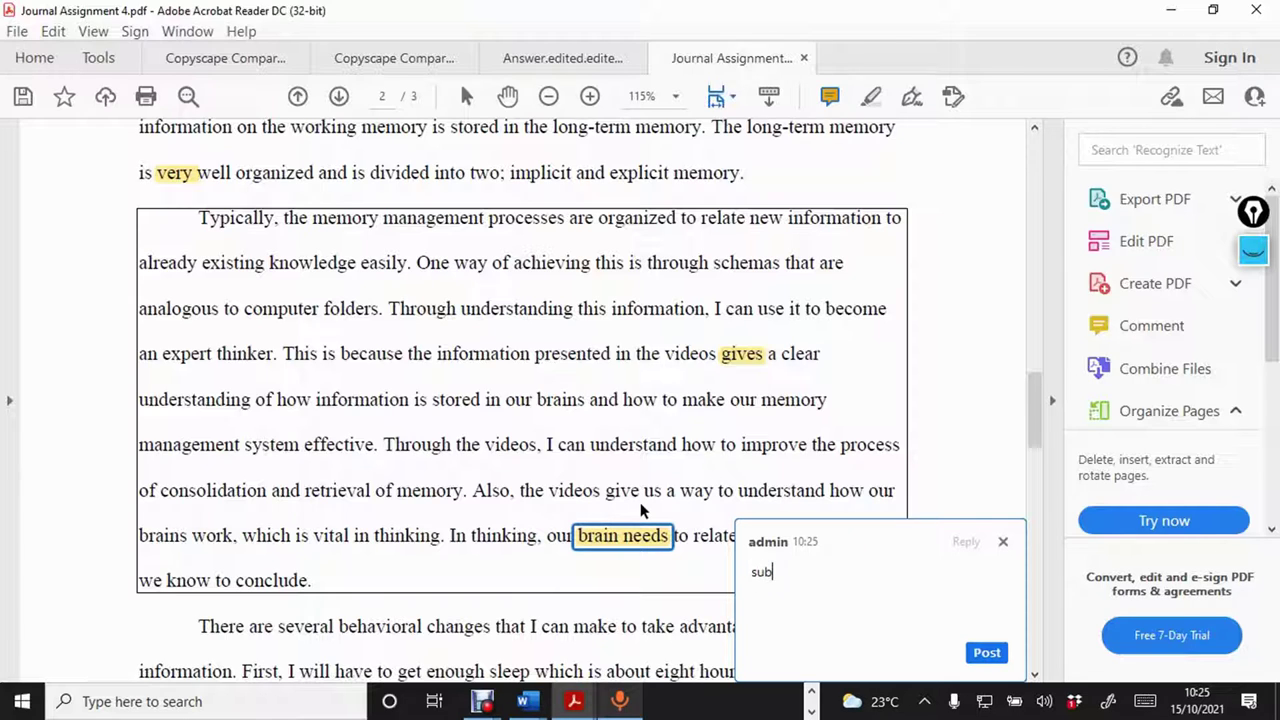
{"action": "type", "text": "ject"}
{"action": "key", "text": "ctrl+BackSpace"}
{"action": "type", "text": "brains need"}
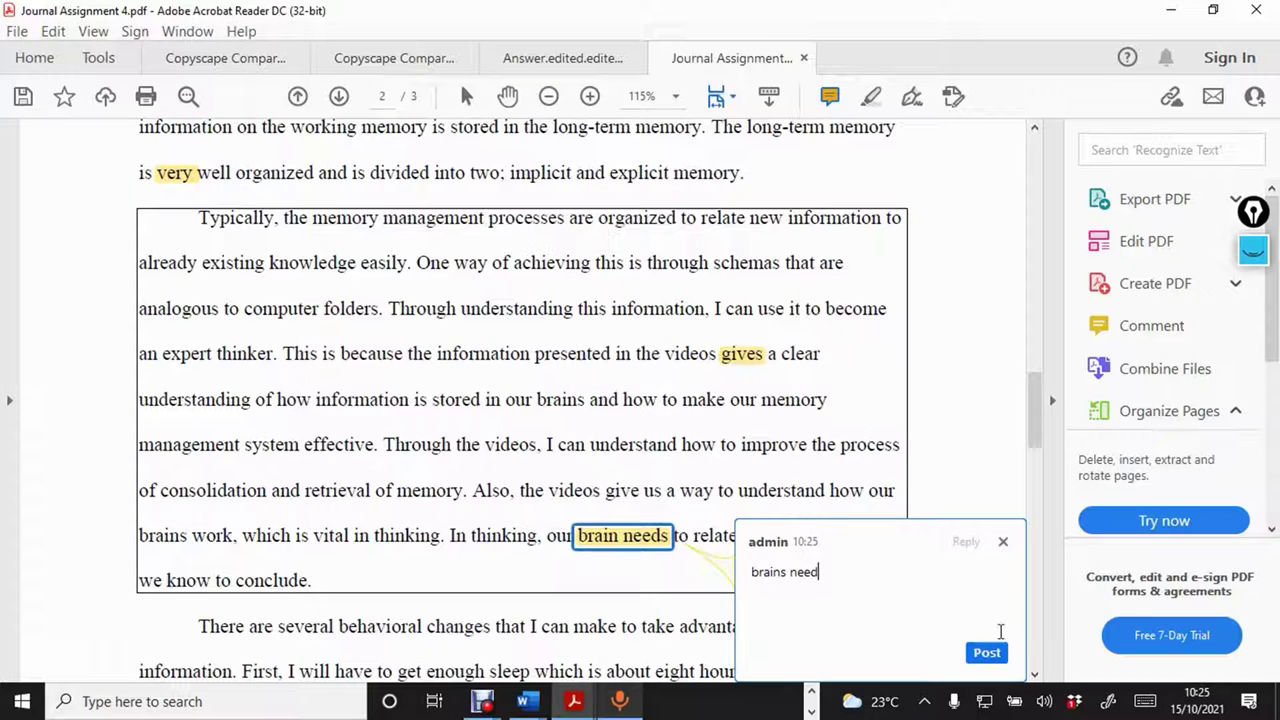
{"action": "left_click", "coordinate": [985, 652]}
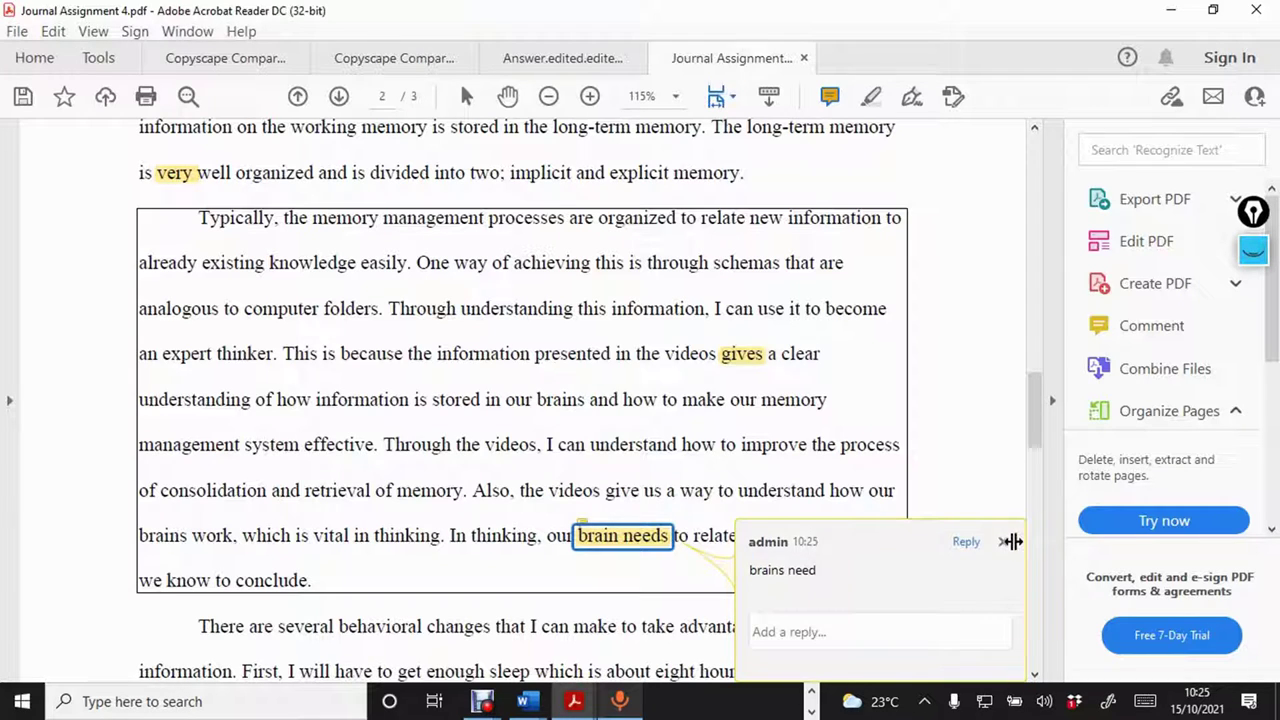
{"action": "left_click", "coordinate": [1003, 542]}
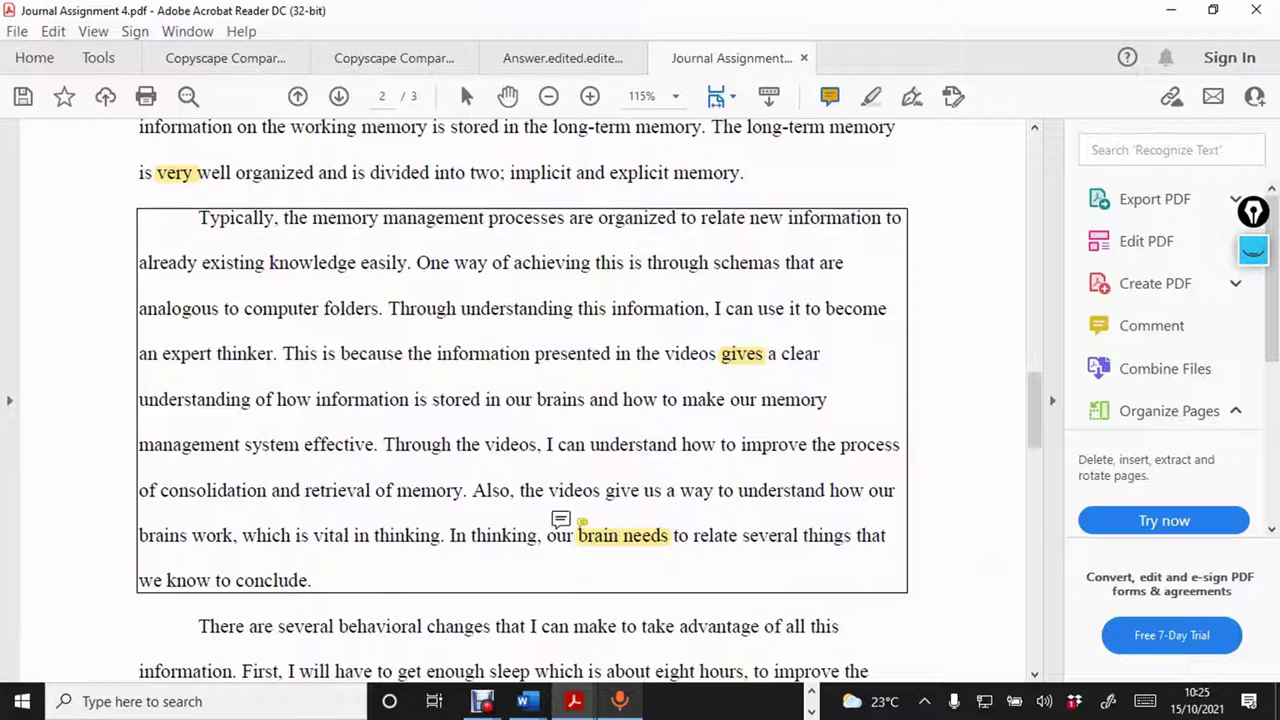
{"action": "mouse_move", "coordinate": [580, 530]}
{"action": "left_click_drag", "start_coordinate": [1038, 411], "coordinate": [1046, 476]}
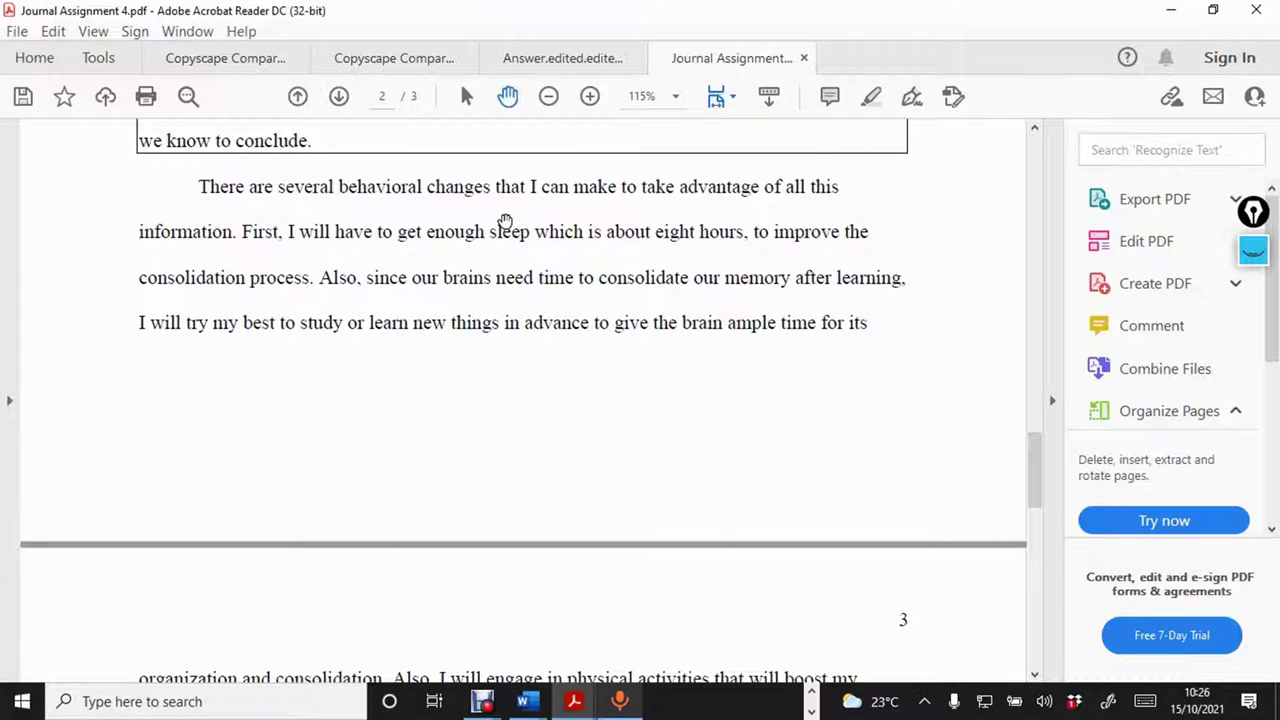
{"action": "double_click", "coordinate": [506, 228]}
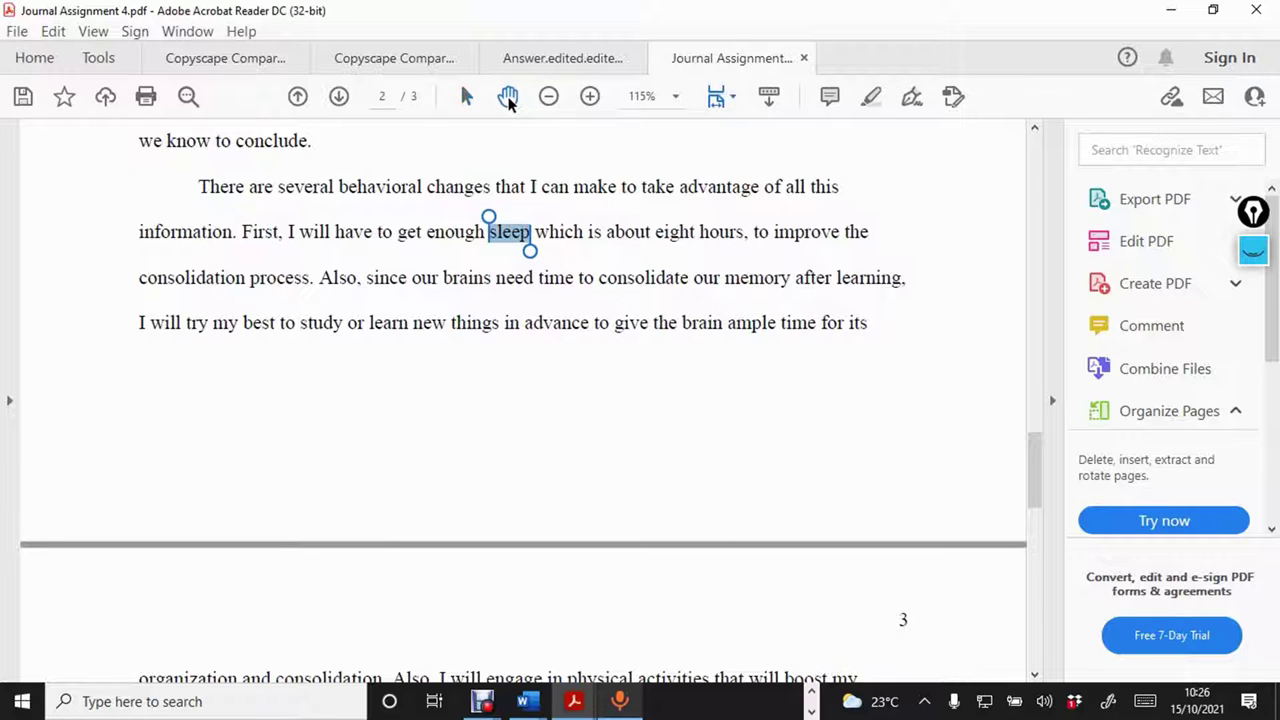
{"action": "left_click", "coordinate": [508, 97]}
{"action": "scroll", "coordinate": [611, 393], "scroll_direction": "down", "scroll_amount": 1}
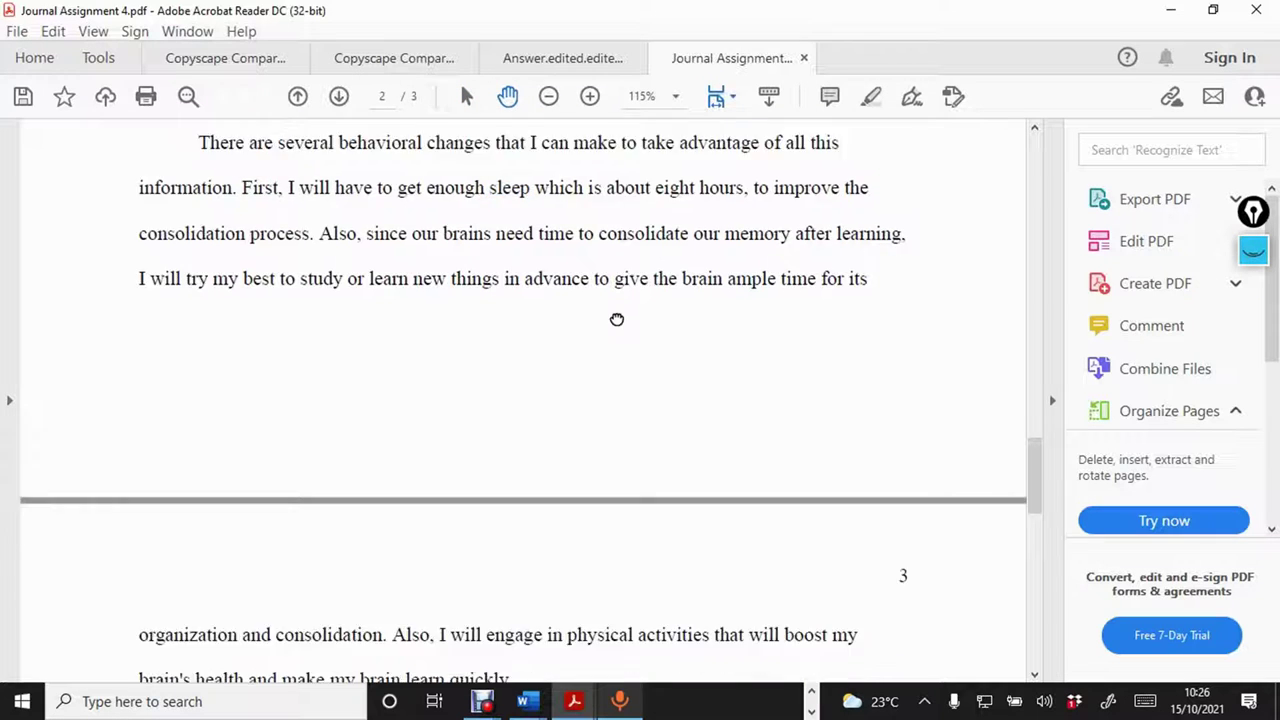
{"action": "scroll", "coordinate": [623, 450], "scroll_direction": "up", "scroll_amount": 3}
{"action": "scroll", "coordinate": [632, 496], "scroll_direction": "down", "scroll_amount": 1}
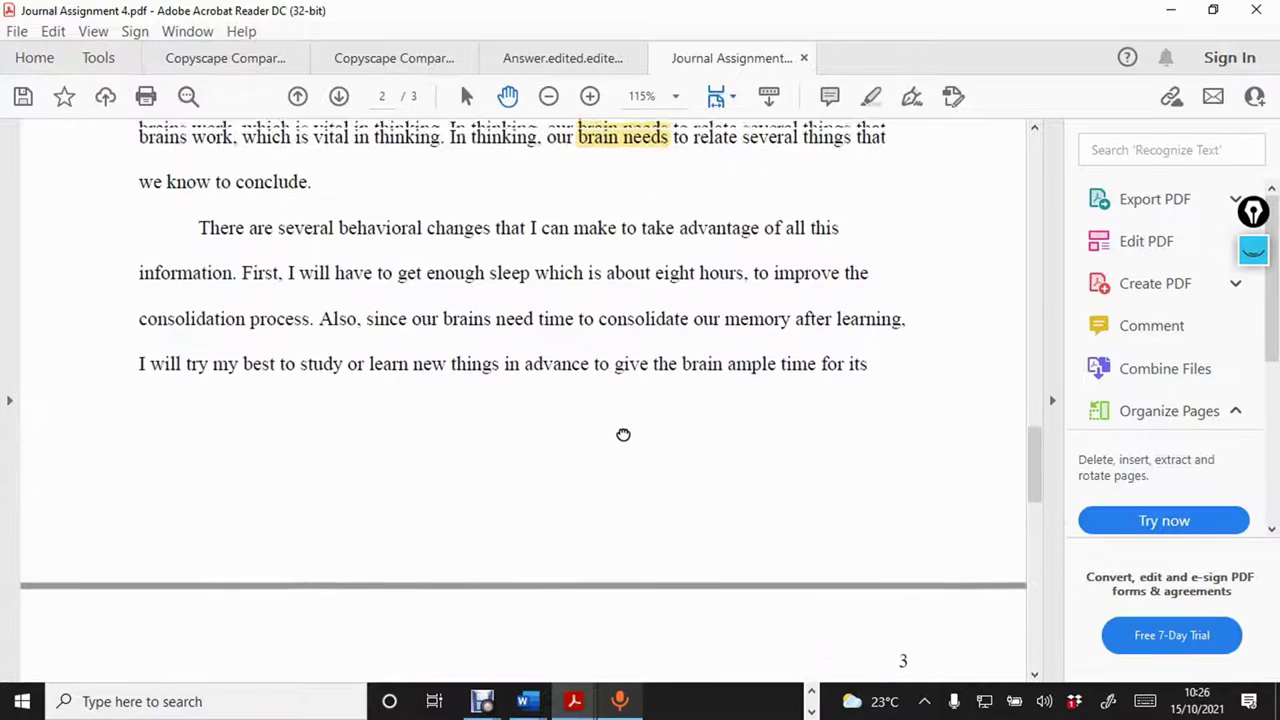
{"action": "left_click", "coordinate": [467, 100]}
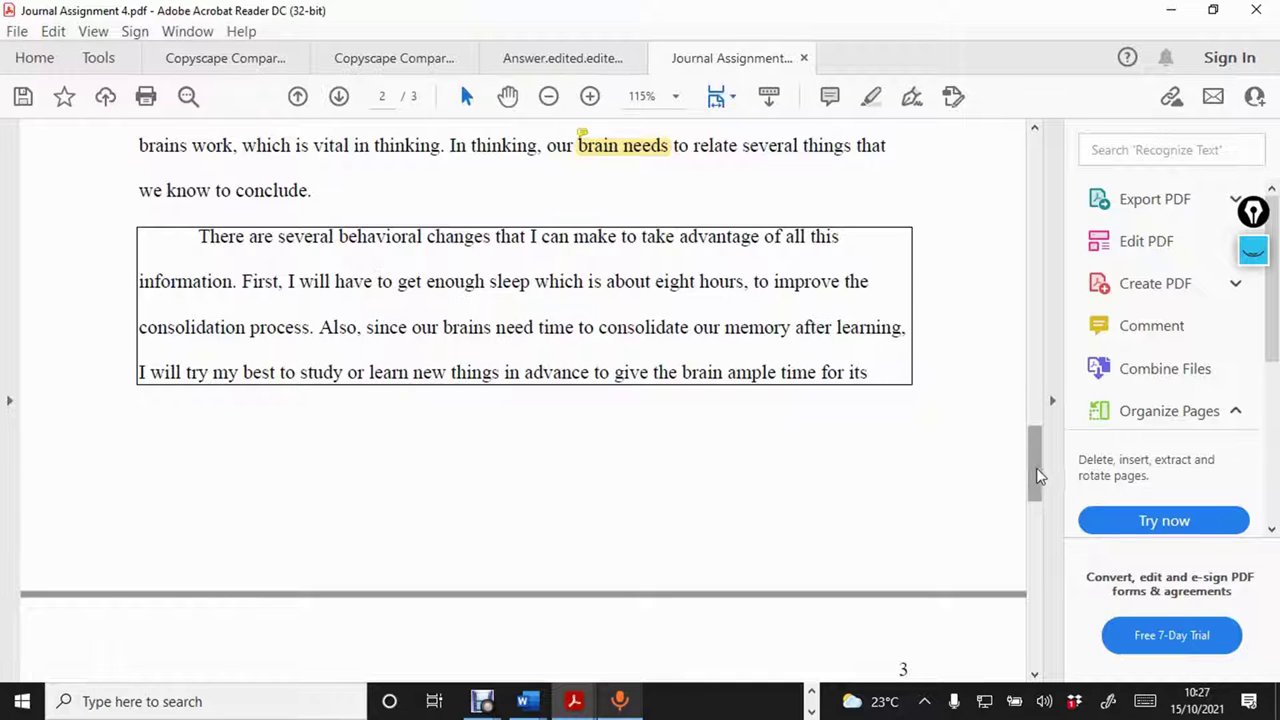
Highlight the ending of "brain's" on page 3 in yellow.
{"action": "left_click_drag", "start_coordinate": [1032, 467], "coordinate": [1022, 532]}
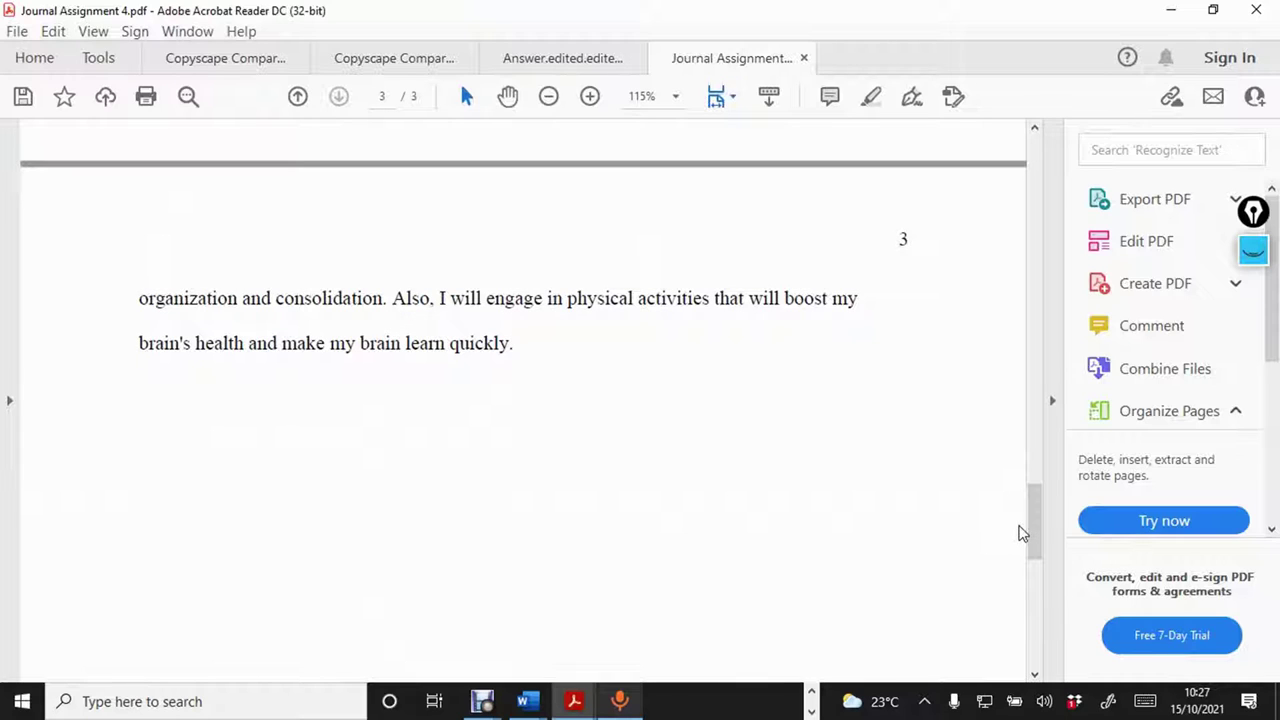
{"action": "left_click", "coordinate": [452, 307]}
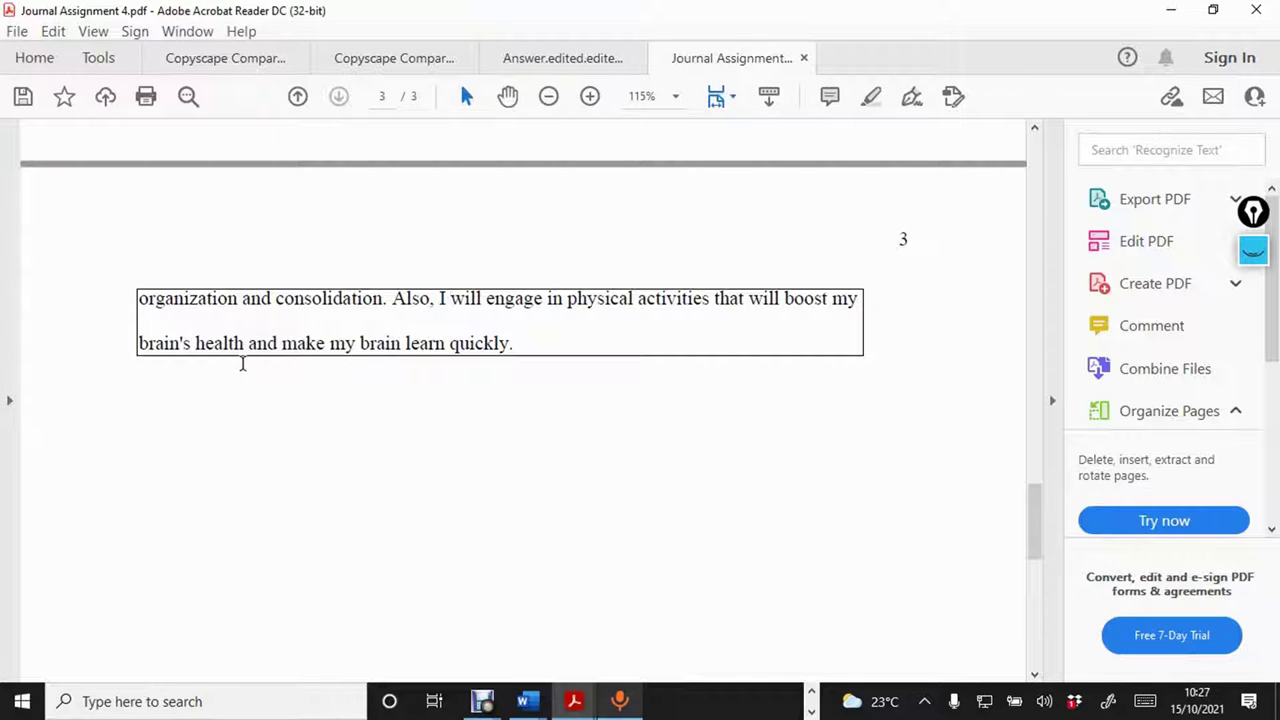
{"action": "left_click_drag", "start_coordinate": [186, 343], "coordinate": [170, 340]}
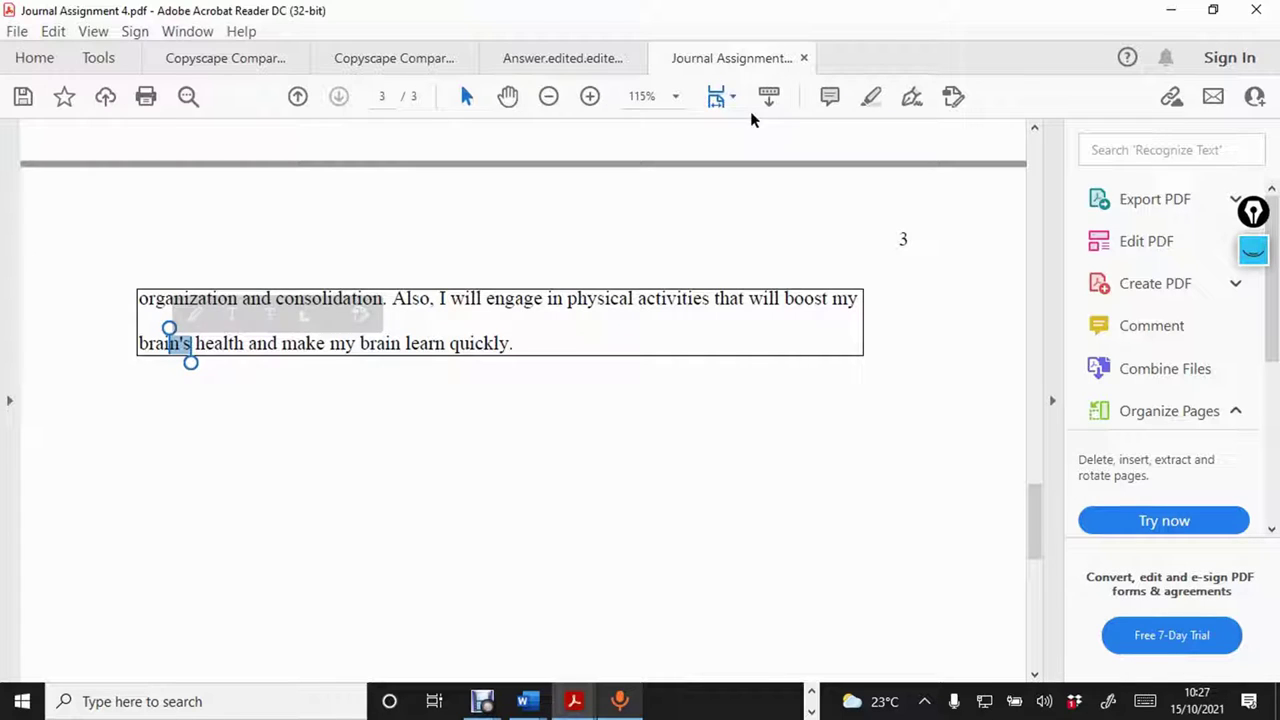
{"action": "left_click", "coordinate": [869, 97]}
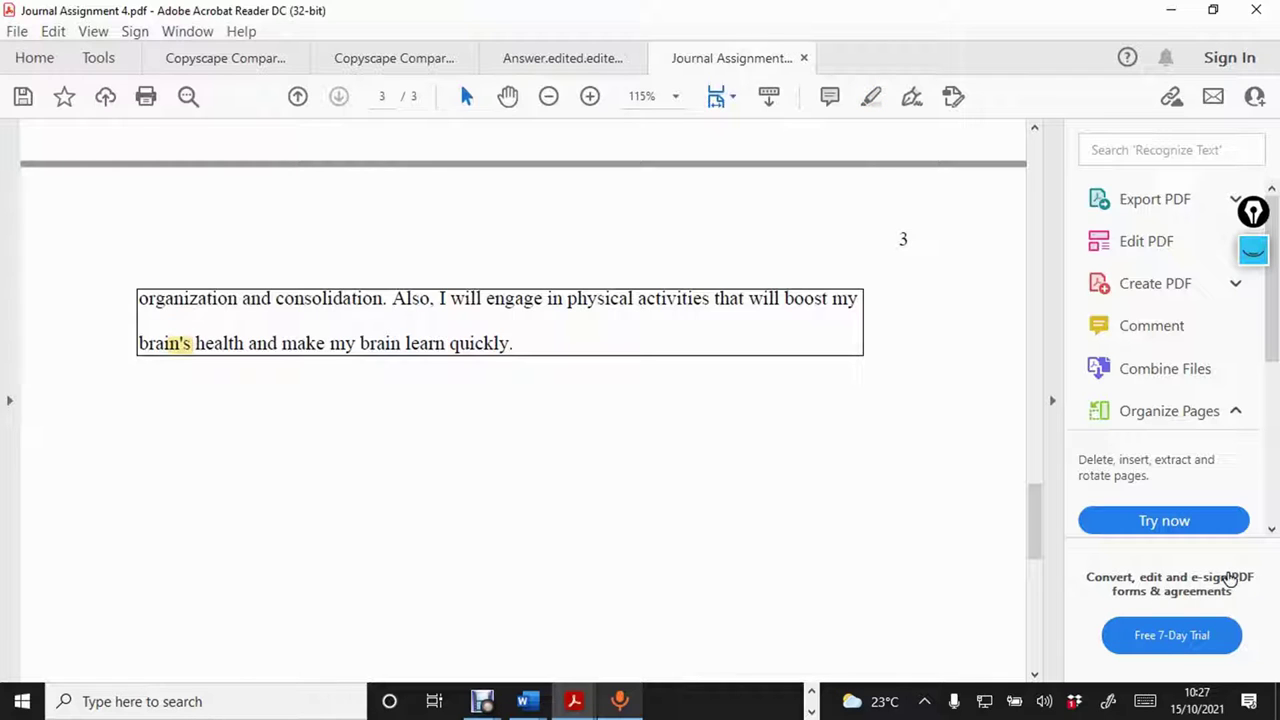
Highlight the ending of "Student's" in the title-page name placeholder in yellow.
{"action": "left_click_drag", "start_coordinate": [1031, 531], "coordinate": [1040, 150]}
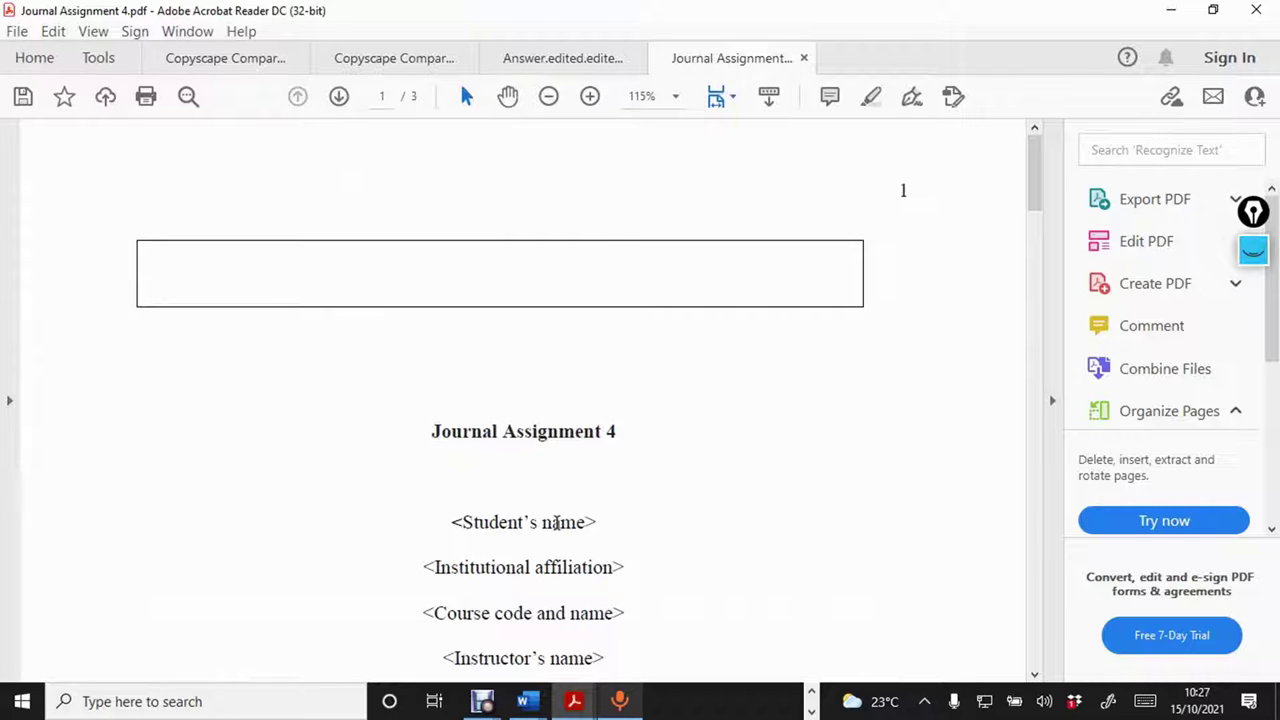
{"action": "left_click_drag", "start_coordinate": [536, 523], "coordinate": [507, 521]}
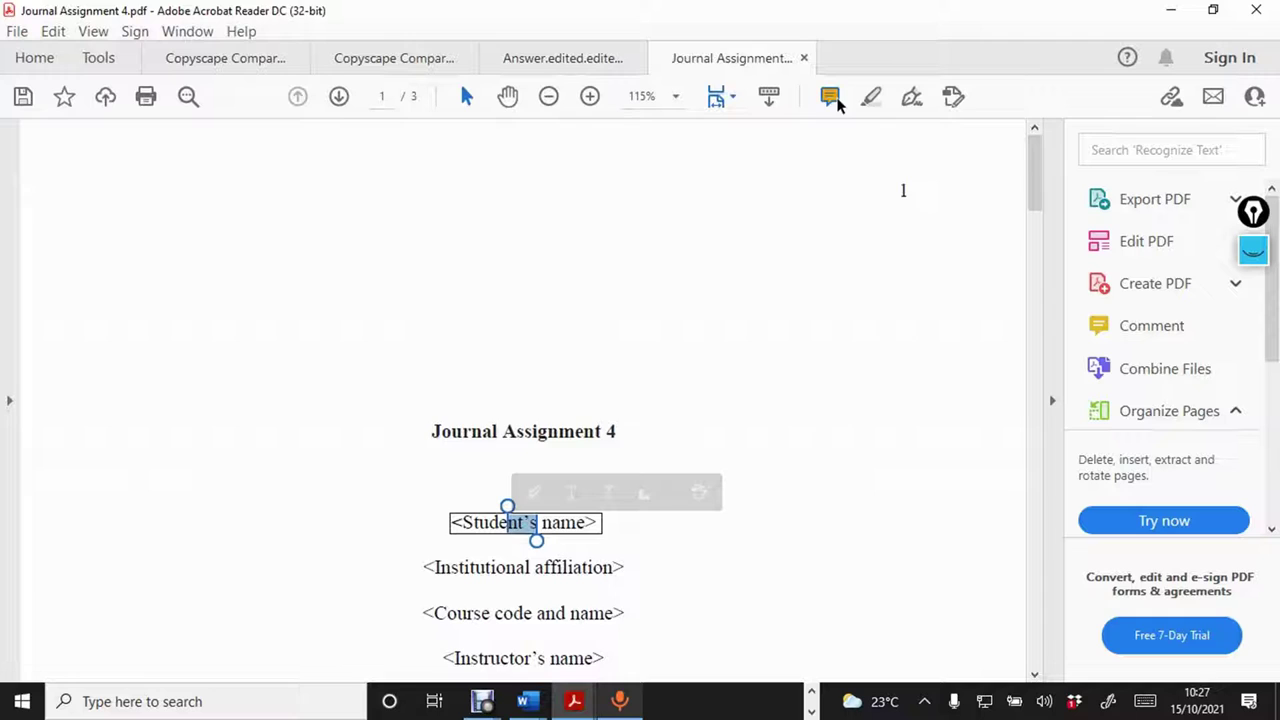
{"action": "left_click", "coordinate": [871, 100]}
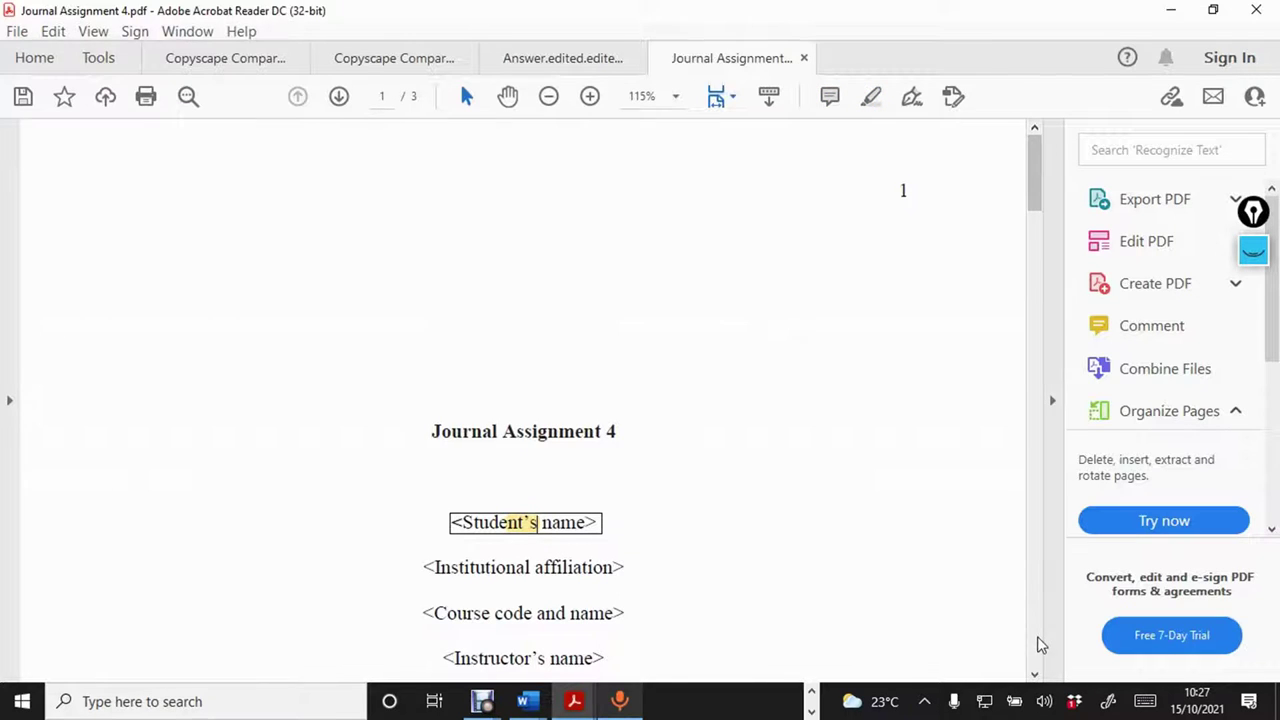
{"action": "left_click_drag", "start_coordinate": [1037, 177], "coordinate": [1020, 418]}
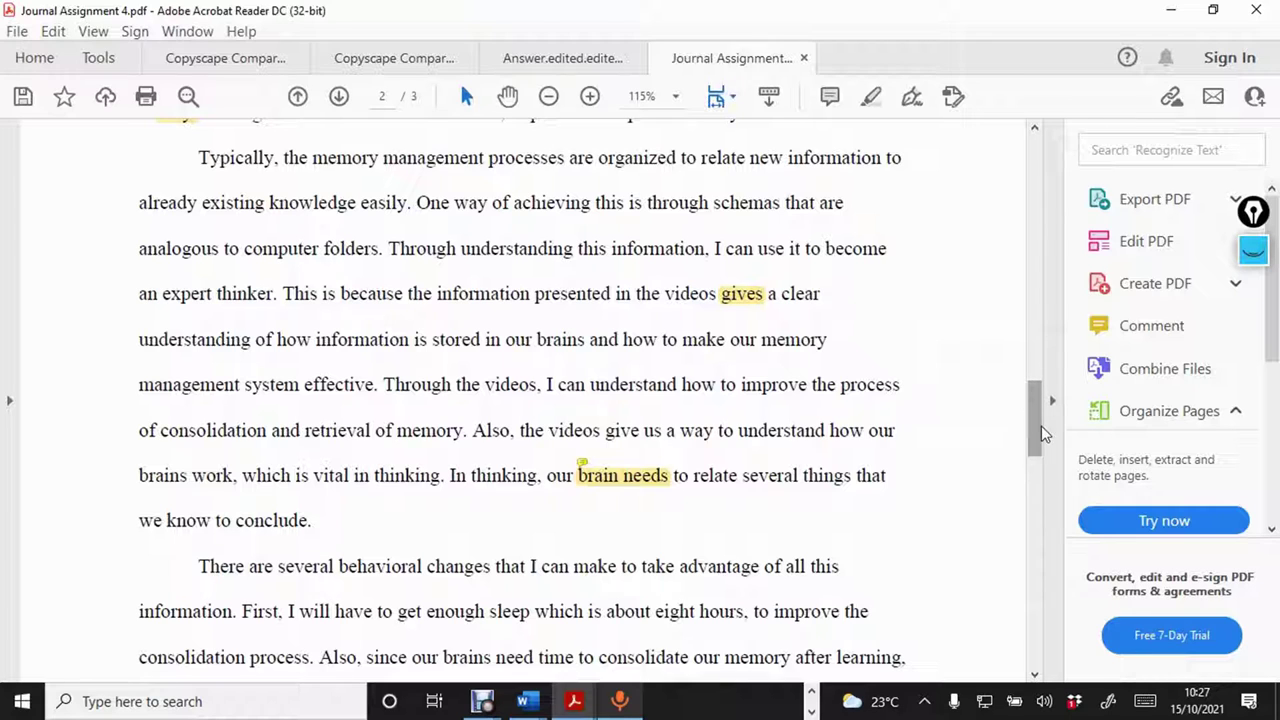
Bring up the Journal Assignment 4 Word document, then minimize Word.
{"action": "left_click", "coordinate": [535, 708]}
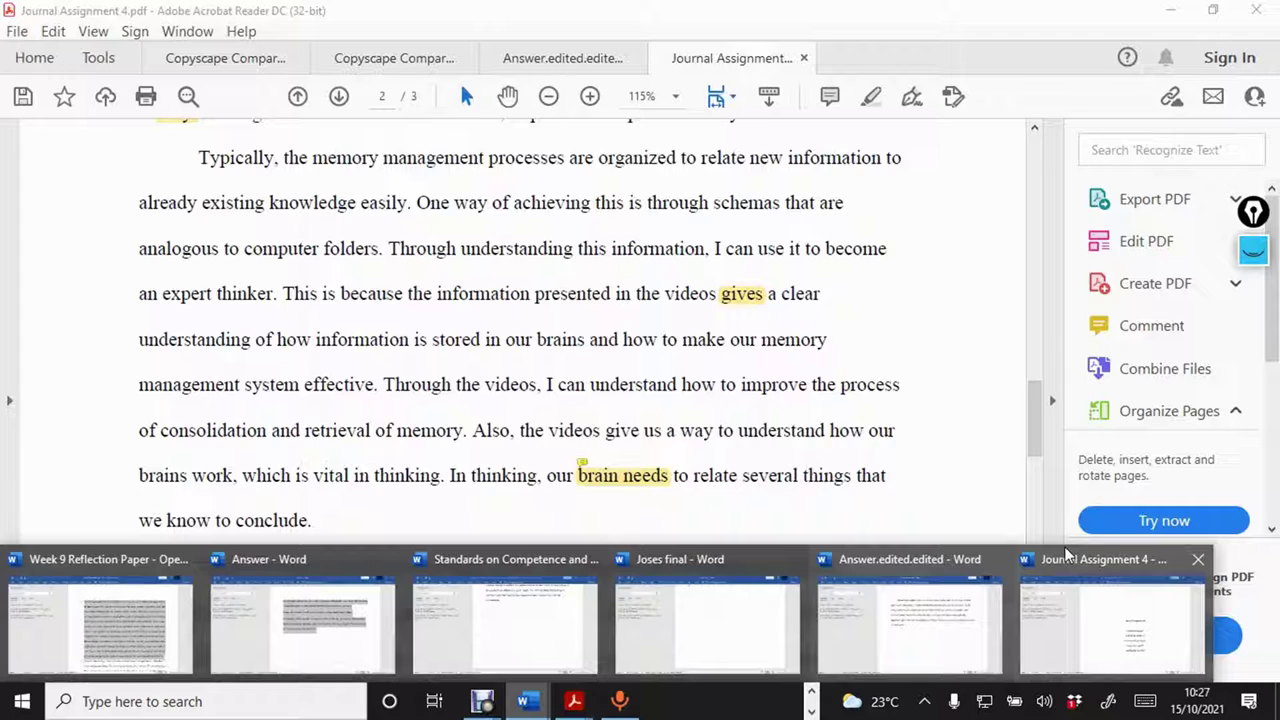
{"action": "left_click", "coordinate": [1069, 608]}
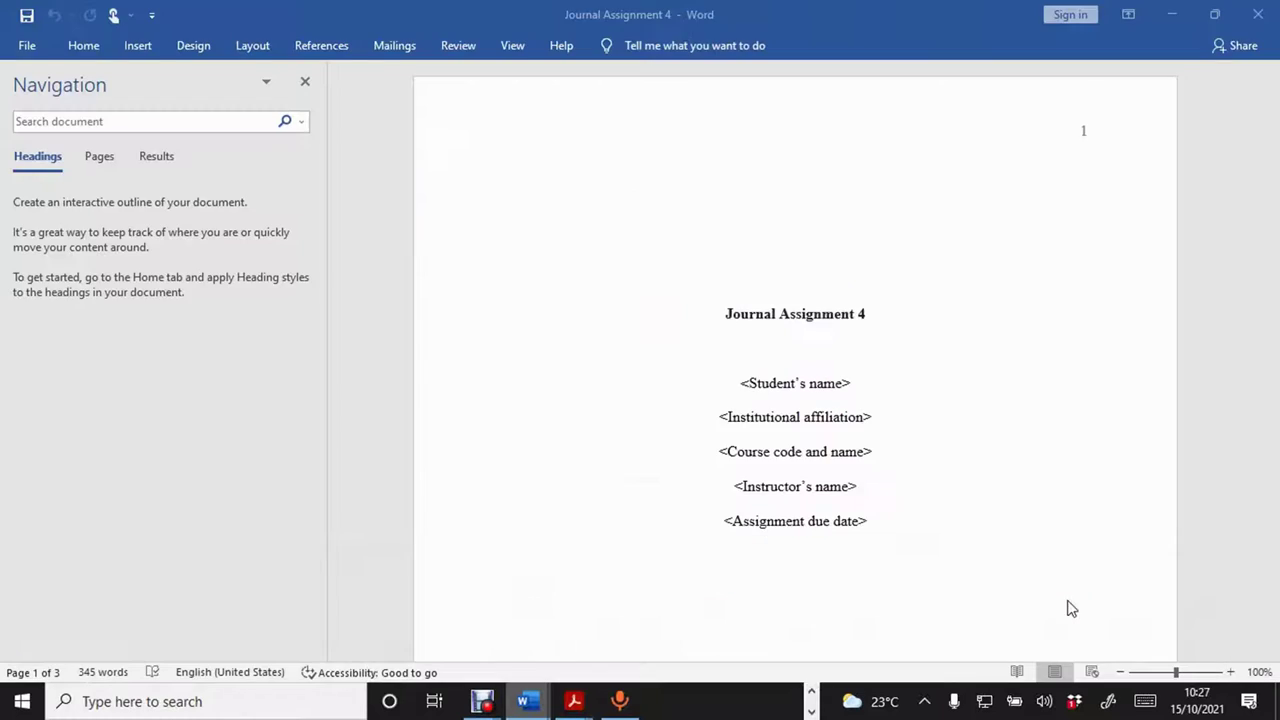
{"action": "left_click", "coordinate": [1174, 15]}
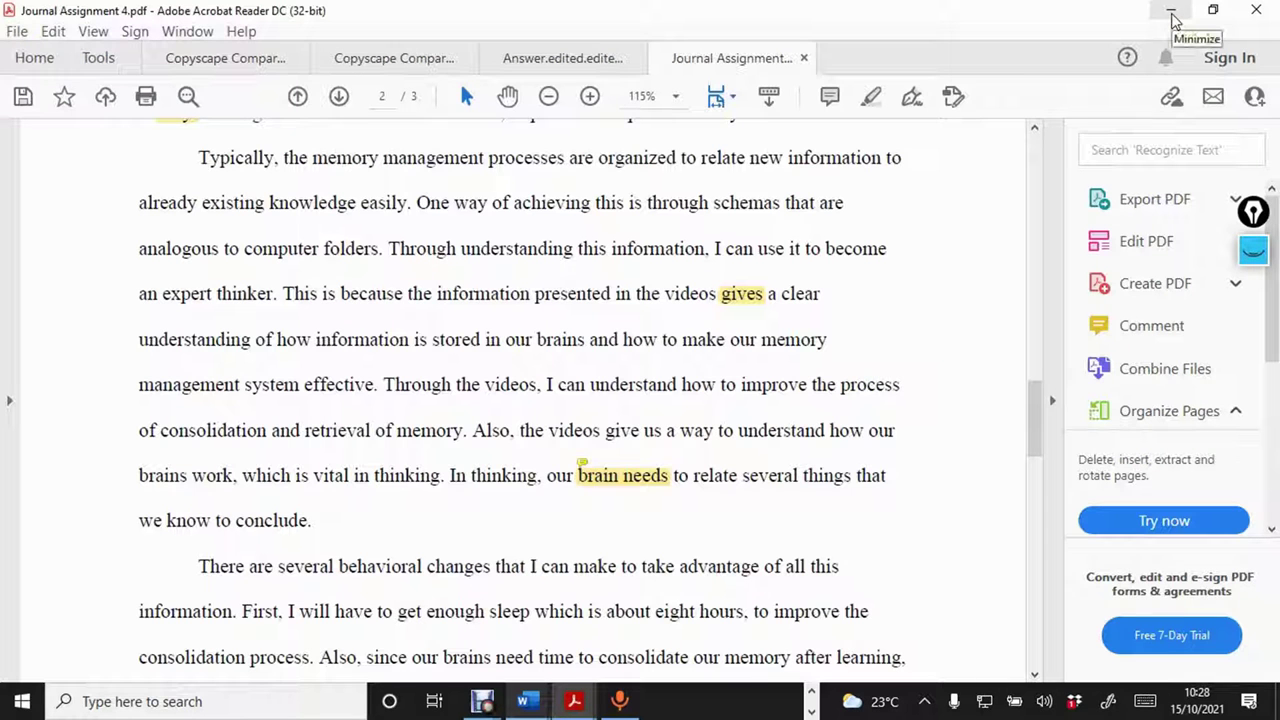
Minimize Acrobat and Word and paste the copied item onto the desktop.
{"action": "left_click", "coordinate": [1172, 15]}
{"action": "left_click", "coordinate": [1171, 12]}
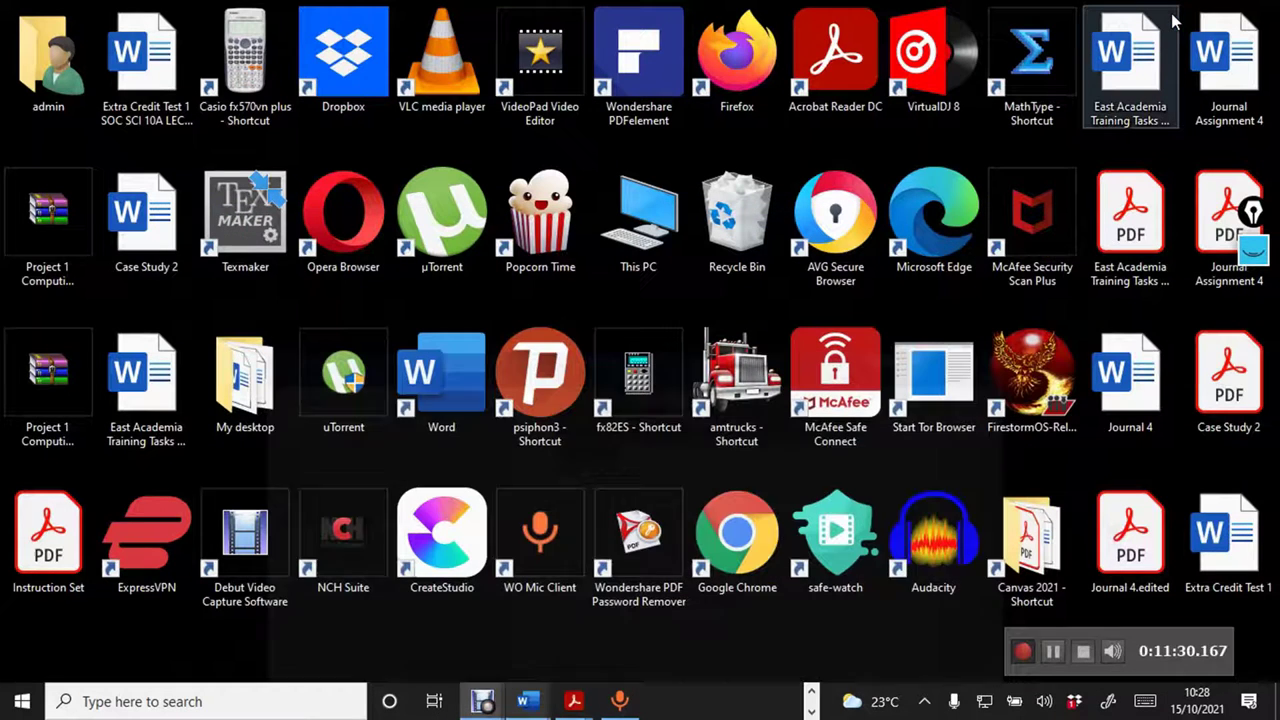
{"action": "left_click", "coordinate": [1226, 86]}
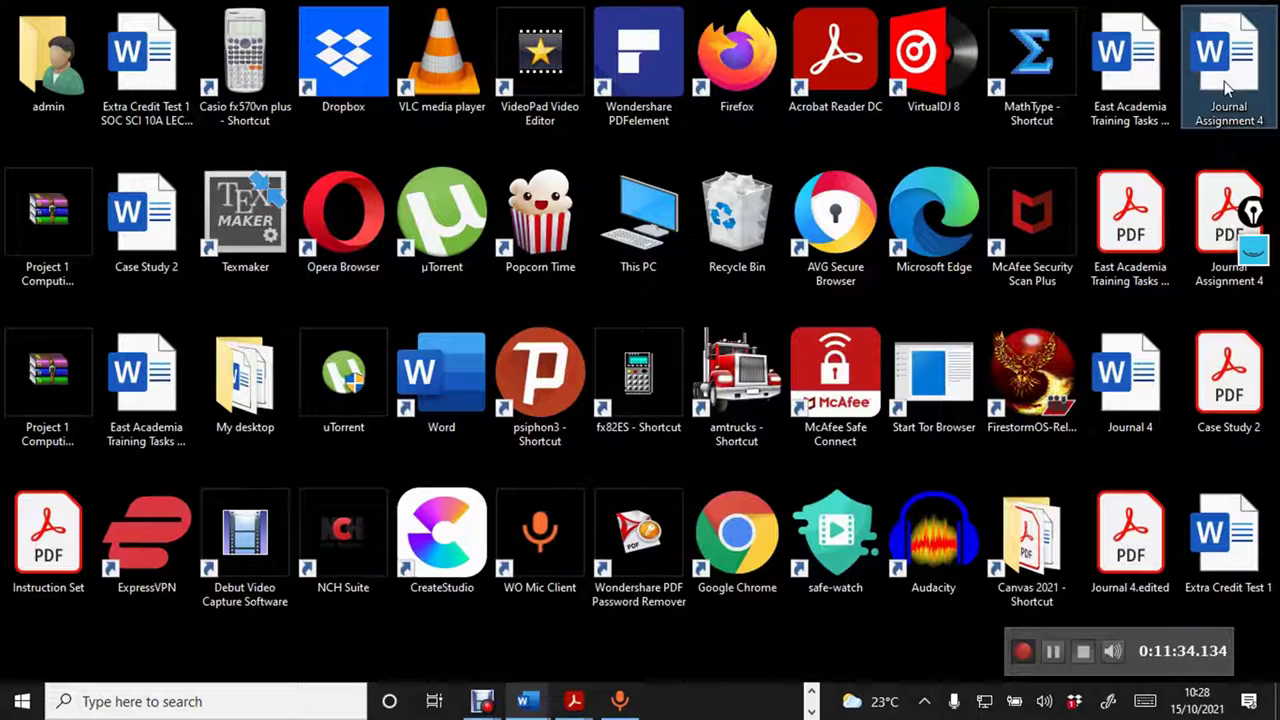
{"action": "right_click", "coordinate": [1185, 155]}
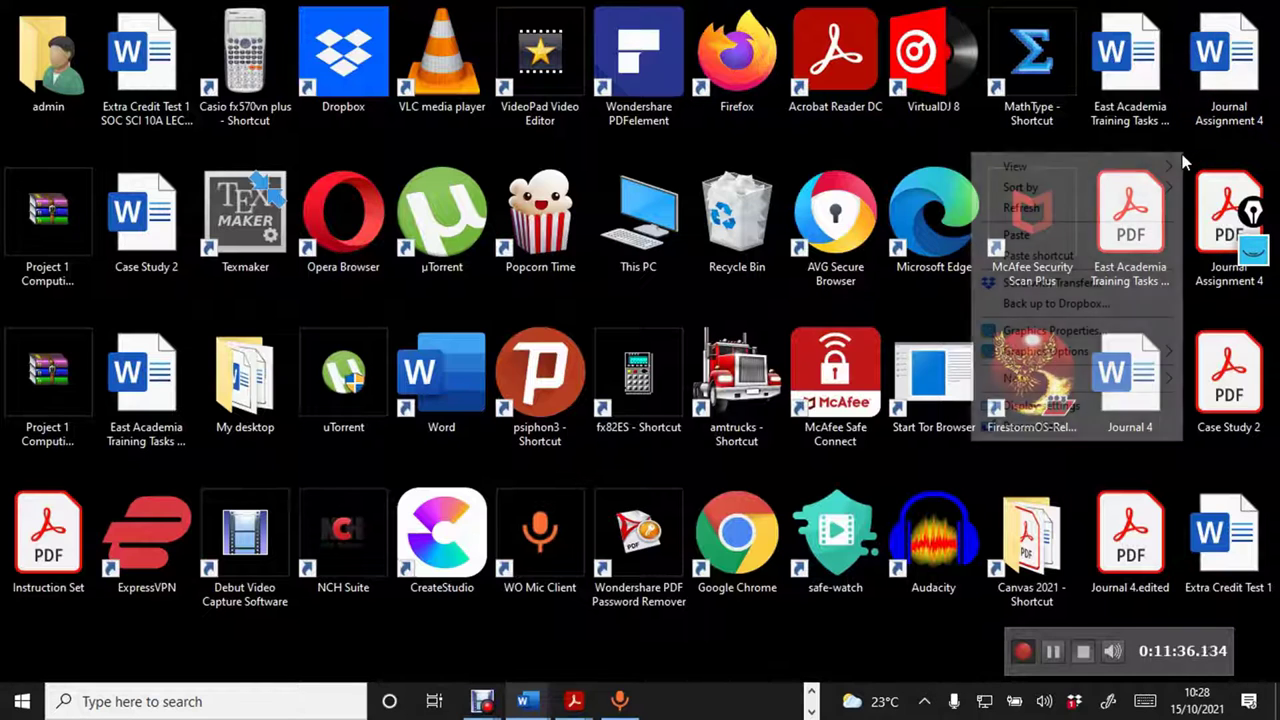
{"action": "left_click", "coordinate": [1075, 237]}
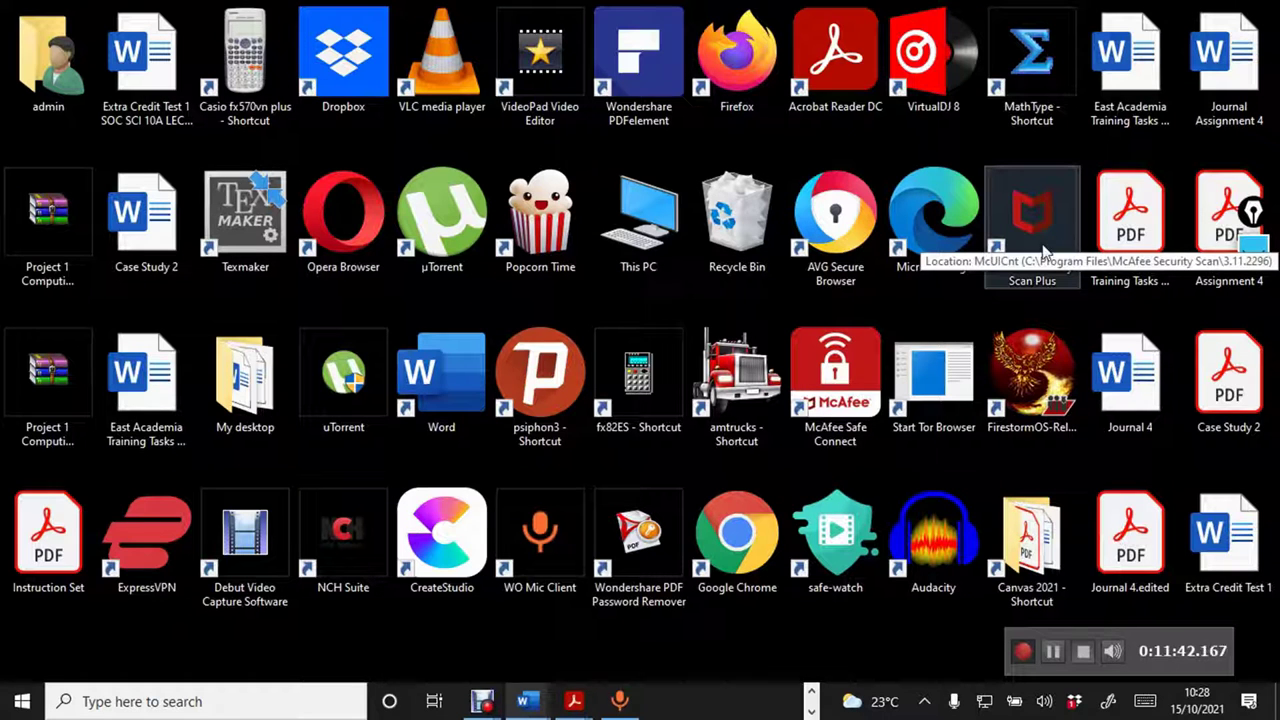
{"action": "mouse_move", "coordinate": [521, 700]}
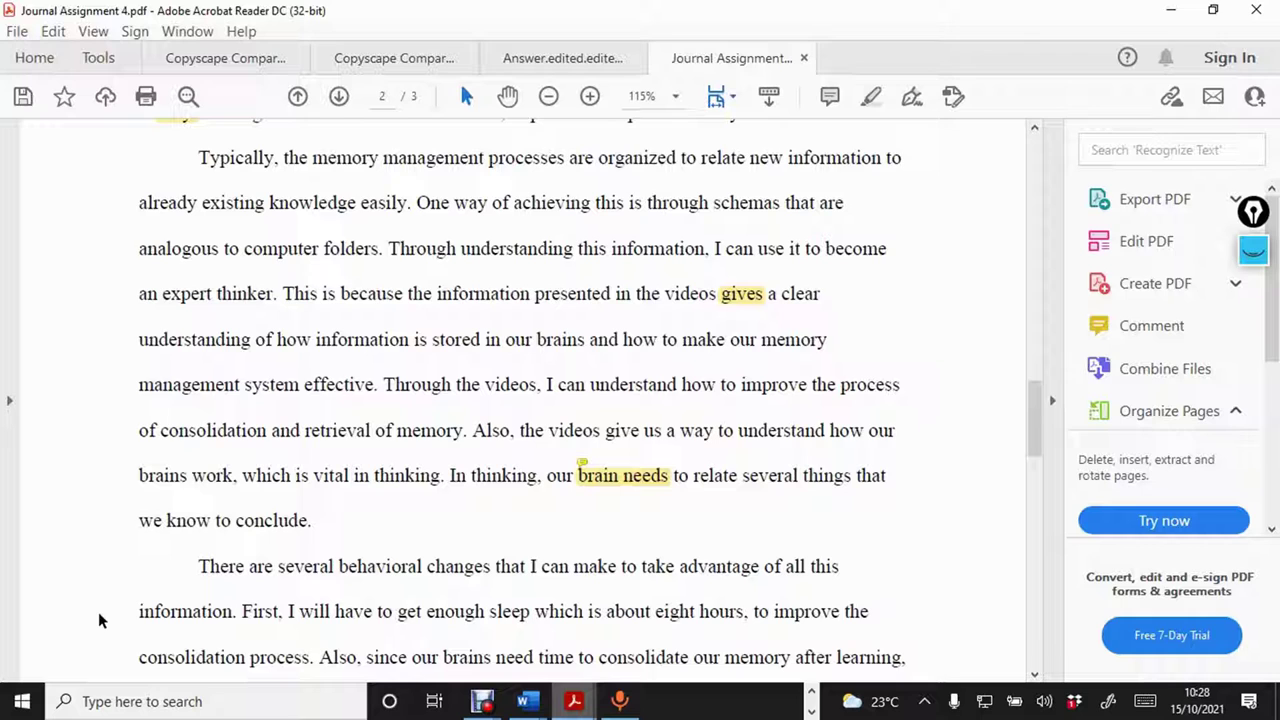
Select the page 2 lines from 'analogous' to 'a clear'.
{"action": "left_click_drag", "start_coordinate": [133, 293], "coordinate": [191, 277]}
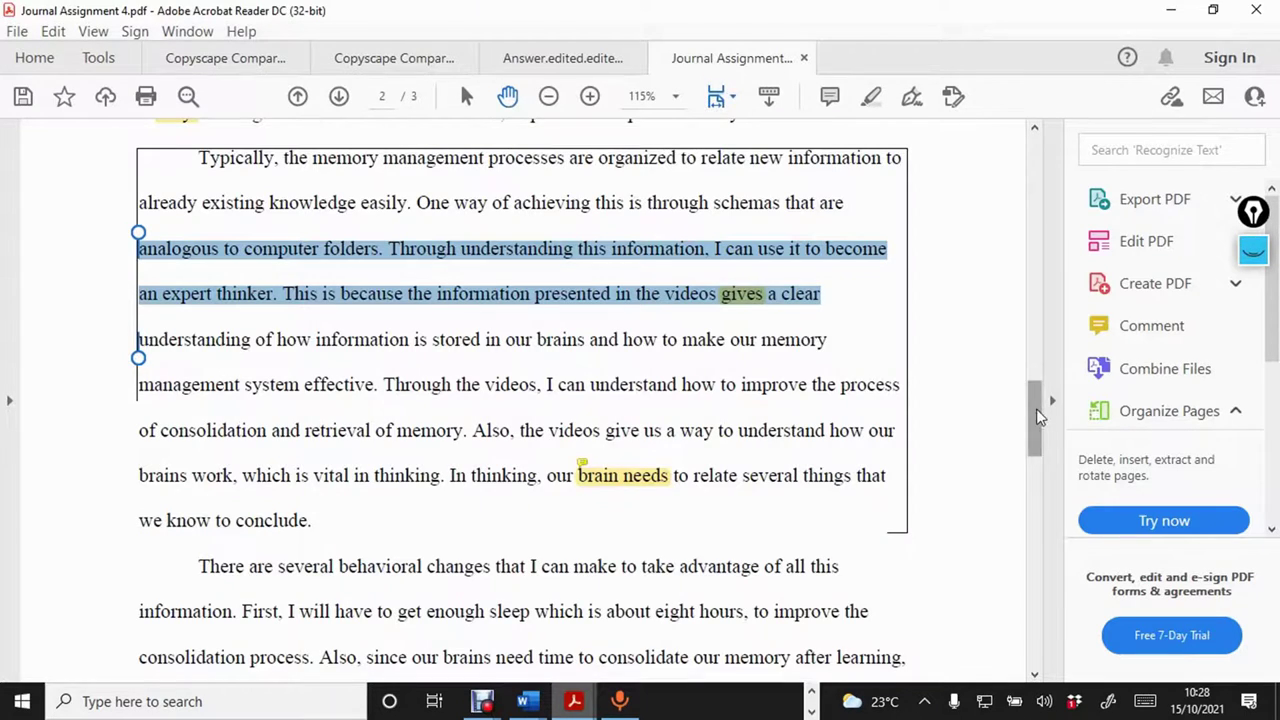
{"action": "left_click_drag", "start_coordinate": [1036, 421], "coordinate": [1036, 388]}
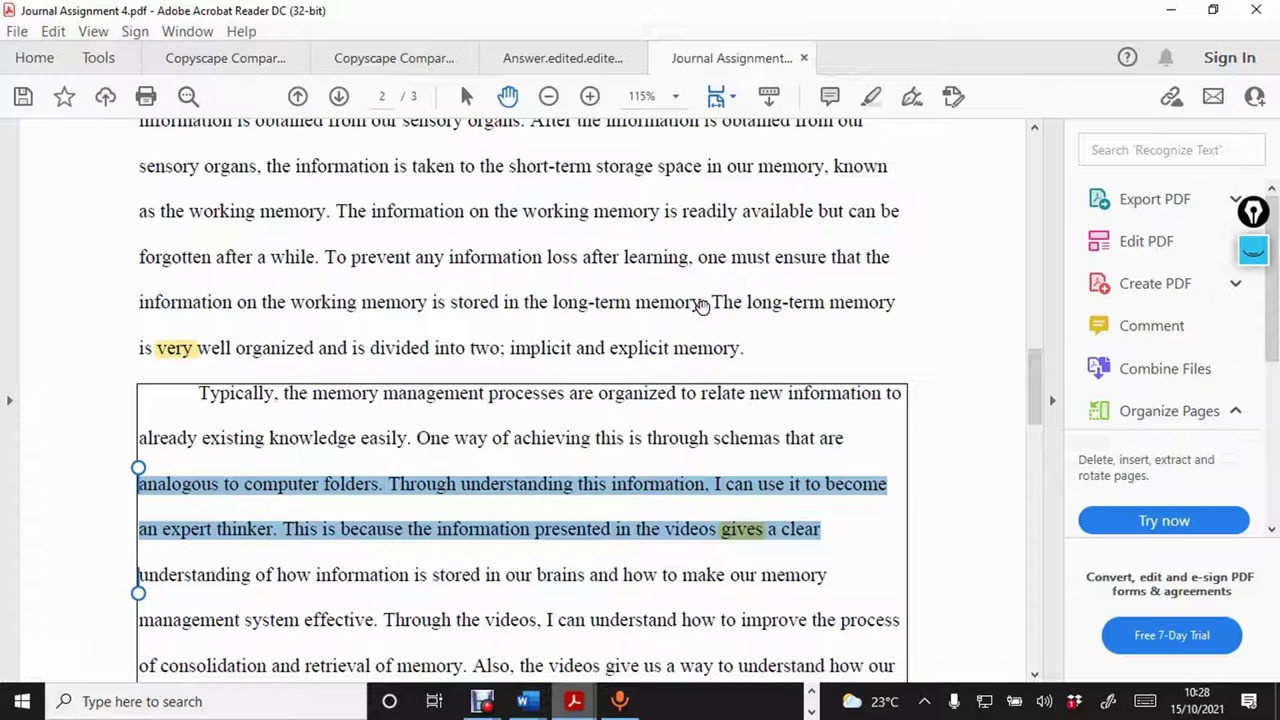
{"action": "left_click_drag", "start_coordinate": [707, 302], "coordinate": [712, 305]}
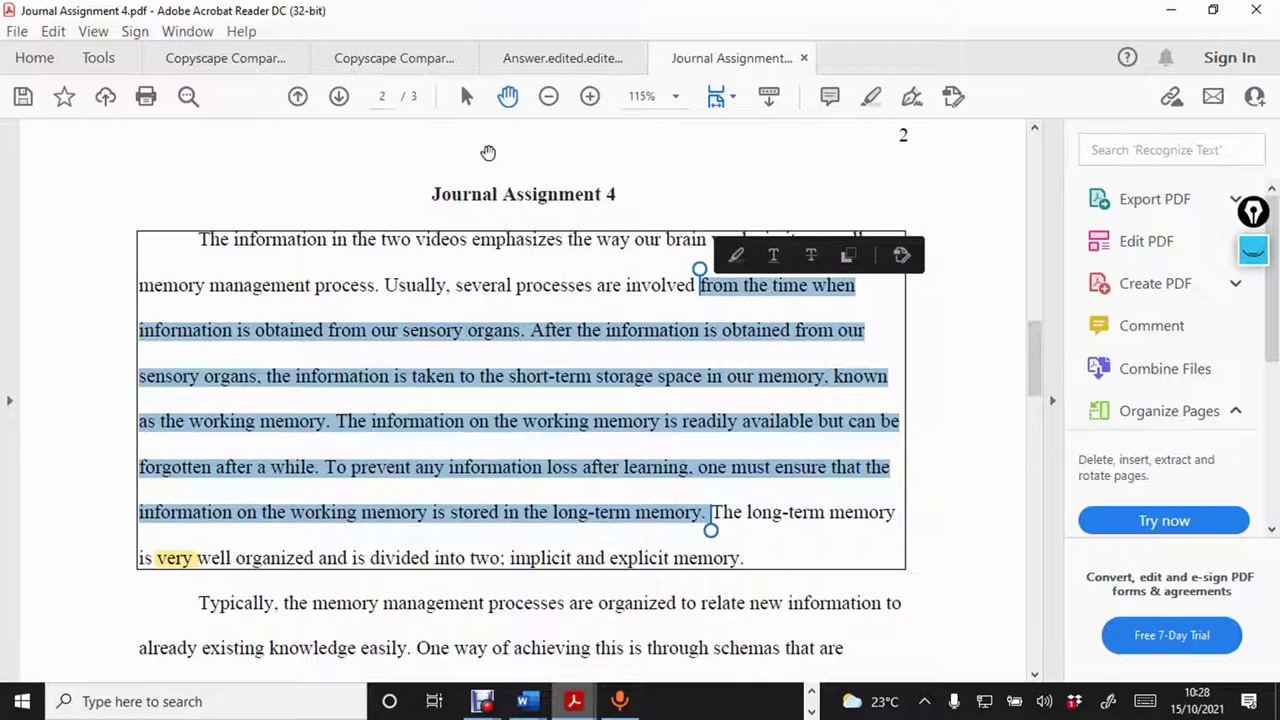
Turn off Read Out Loud and maximize the Acrobat window again.
{"action": "double_click", "coordinate": [92, 14]}
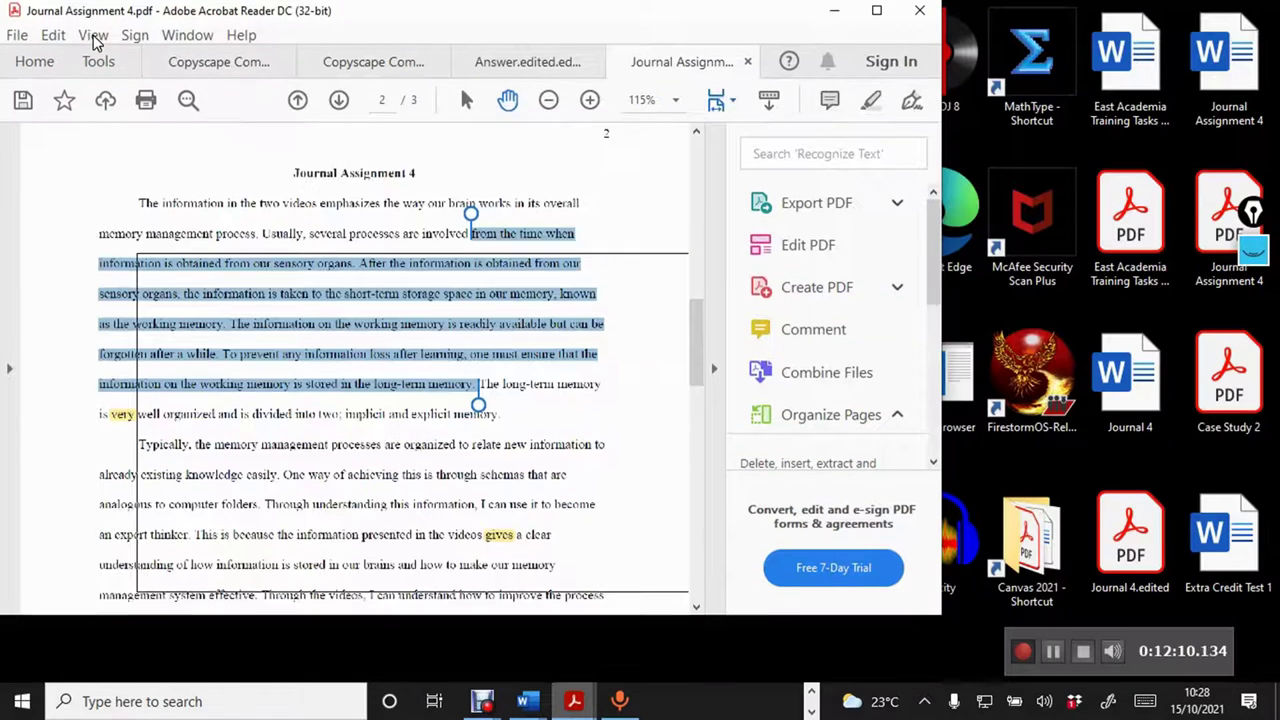
{"action": "left_click", "coordinate": [93, 38]}
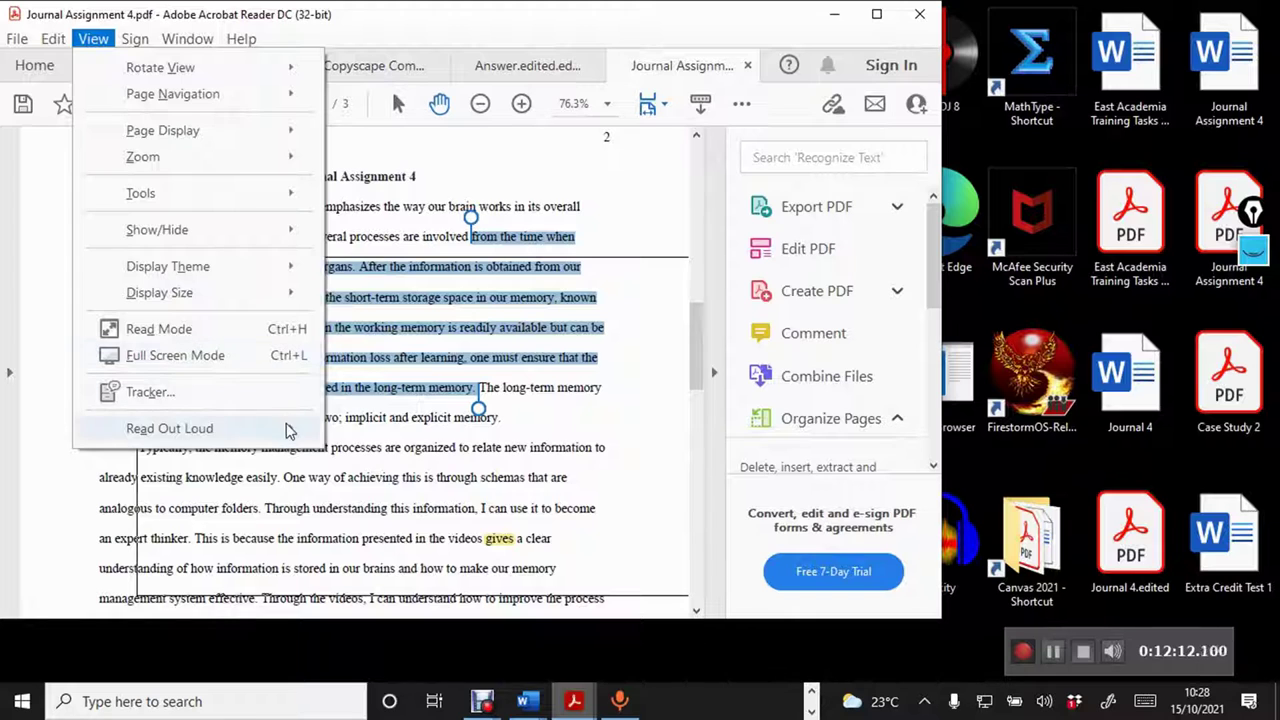
{"action": "mouse_move", "coordinate": [286, 428]}
{"action": "left_click", "coordinate": [365, 438]}
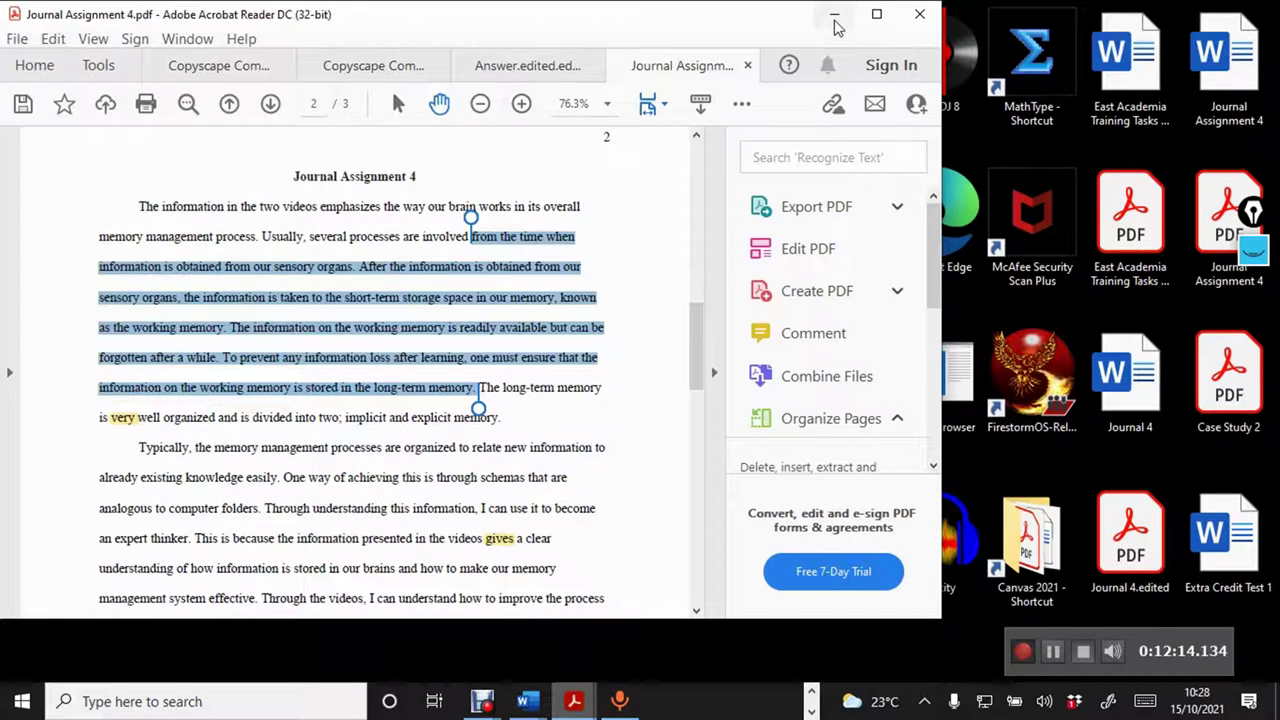
{"action": "left_click", "coordinate": [877, 15]}
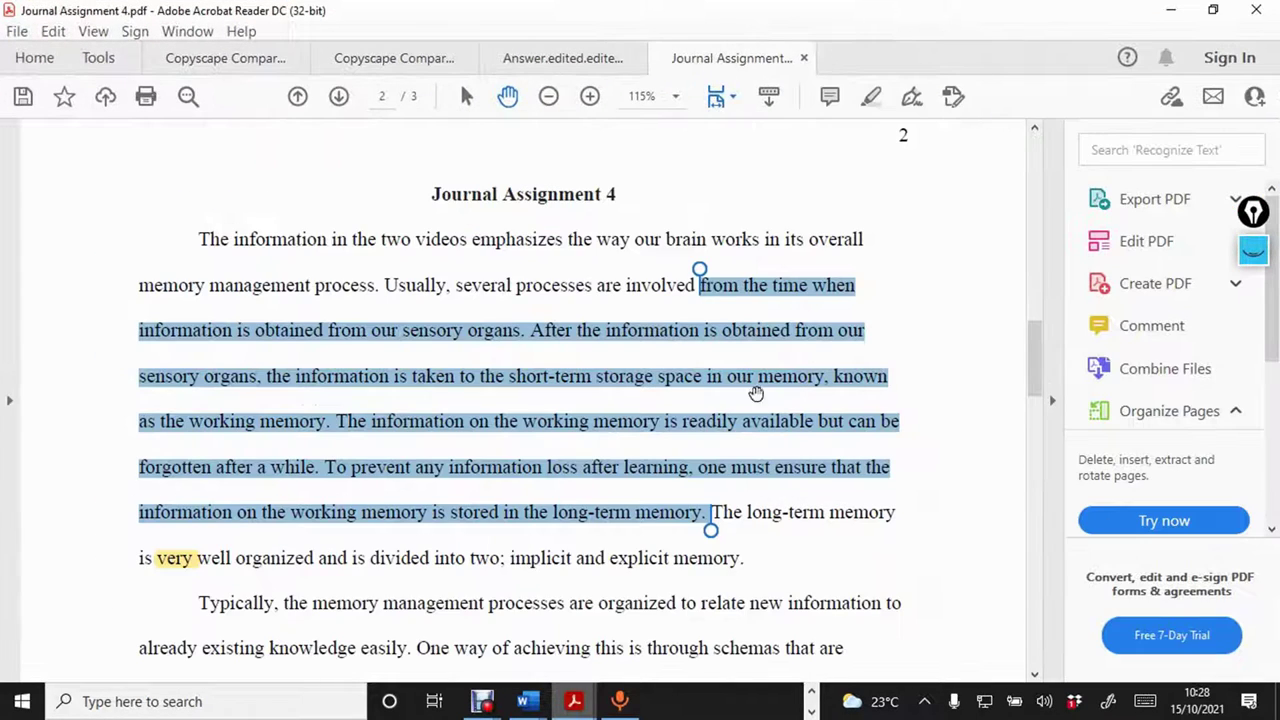
Select 'the long-term memory. The long-term memory is' and switch to the Word document.
{"action": "left_click", "coordinate": [1051, 397]}
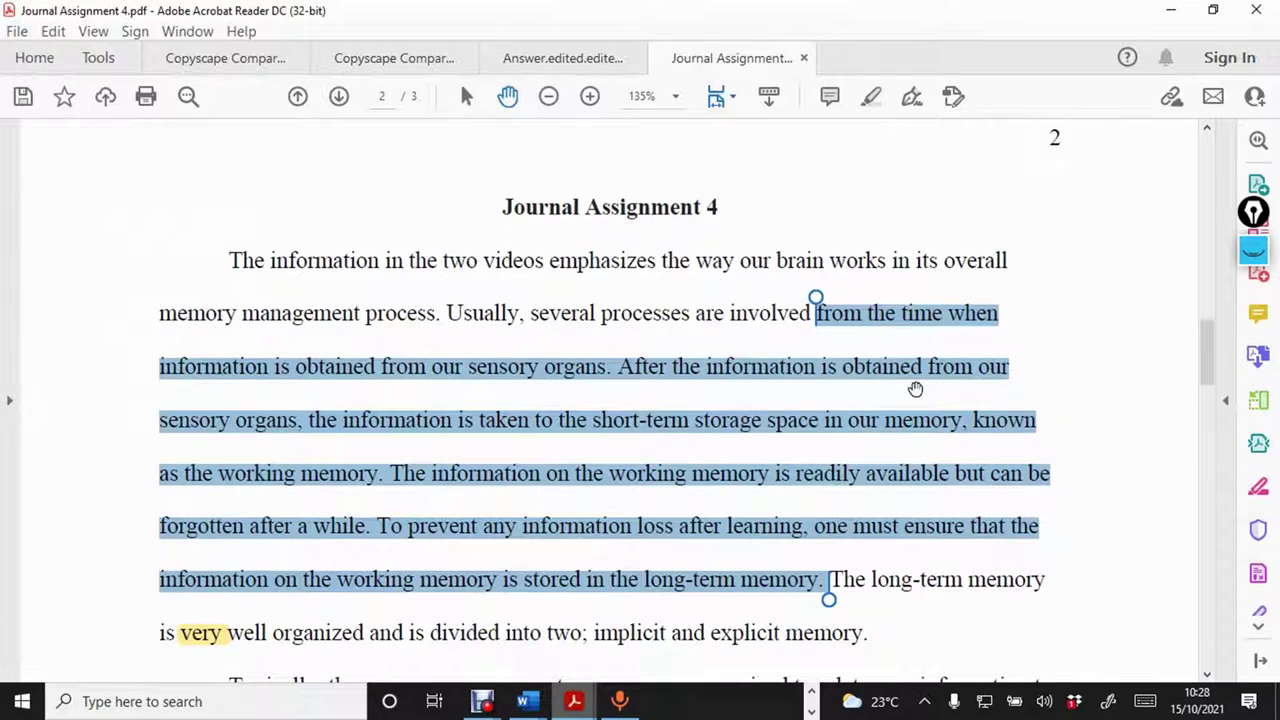
{"action": "left_click", "coordinate": [897, 420]}
{"action": "scroll", "coordinate": [897, 420], "scroll_direction": "down", "scroll_amount": 3}
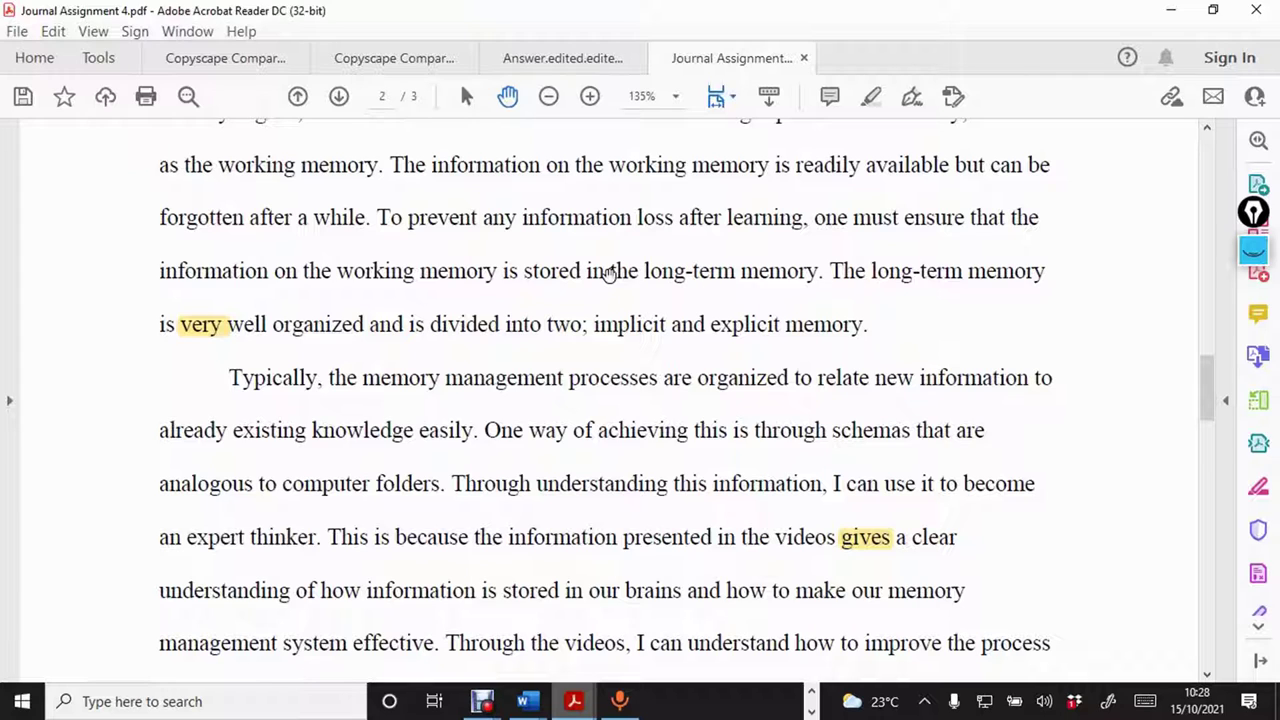
{"action": "mouse_move", "coordinate": [608, 274]}
{"action": "left_mouse_down"}
{"action": "mouse_move", "coordinate": [916, 272]}
{"action": "mouse_move", "coordinate": [1045, 301]}
{"action": "mouse_move", "coordinate": [302, 272]}
{"action": "mouse_move", "coordinate": [163, 362]}
{"action": "mouse_move", "coordinate": [173, 340]}
{"action": "left_mouse_up"}
{"action": "key", "text": "ctrl+c"}
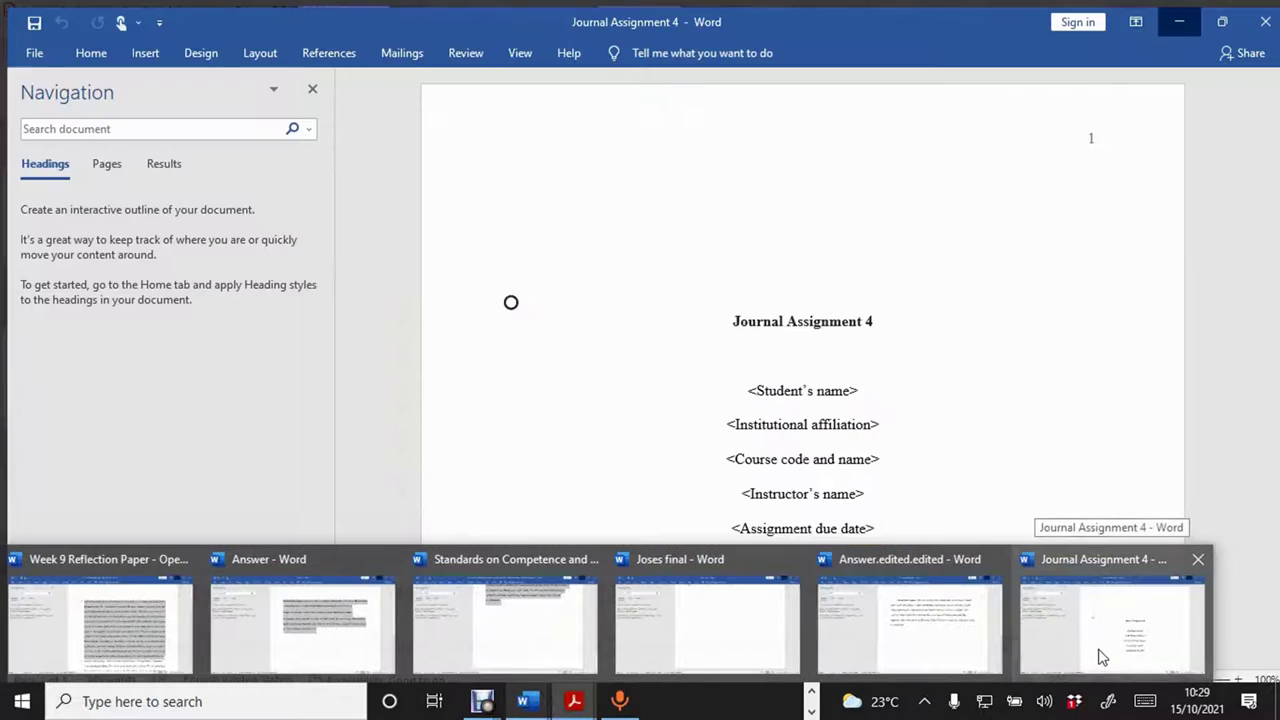
{"action": "left_click", "coordinate": [1097, 654]}
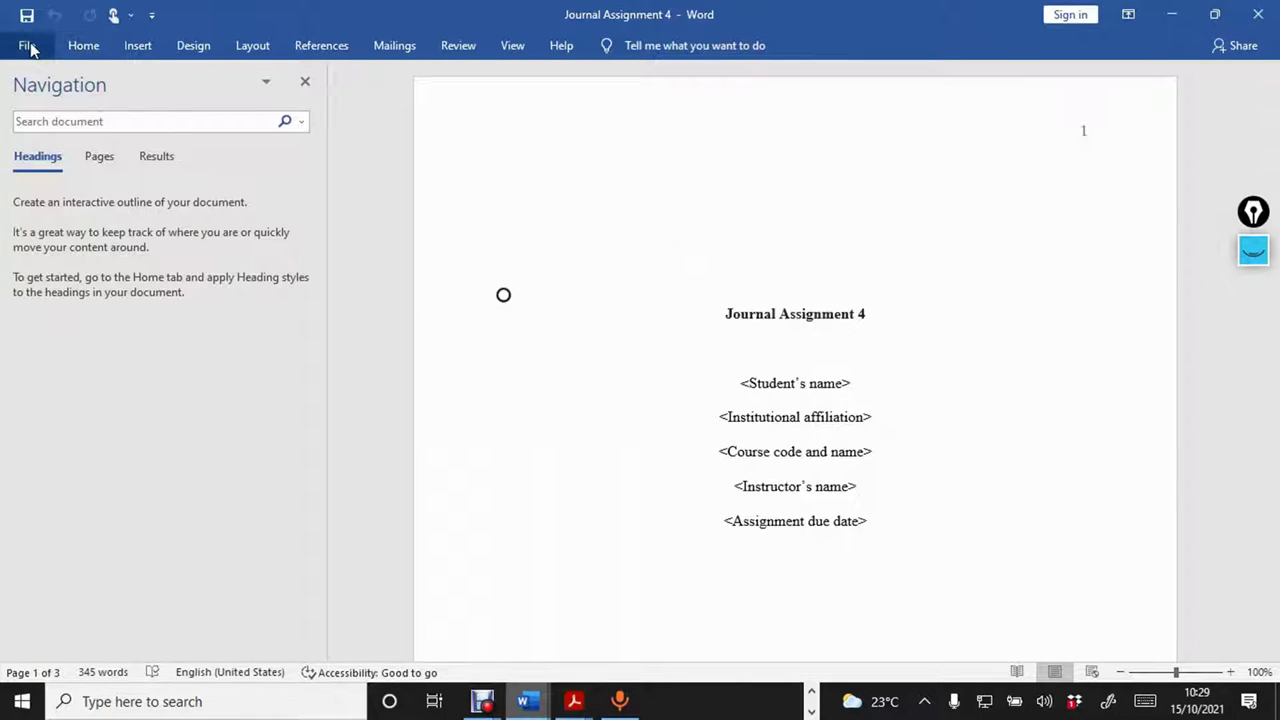
Find the pasted long-term memory phrase and delete 'very' so it reads 'well organized'.
{"action": "left_click", "coordinate": [86, 52]}
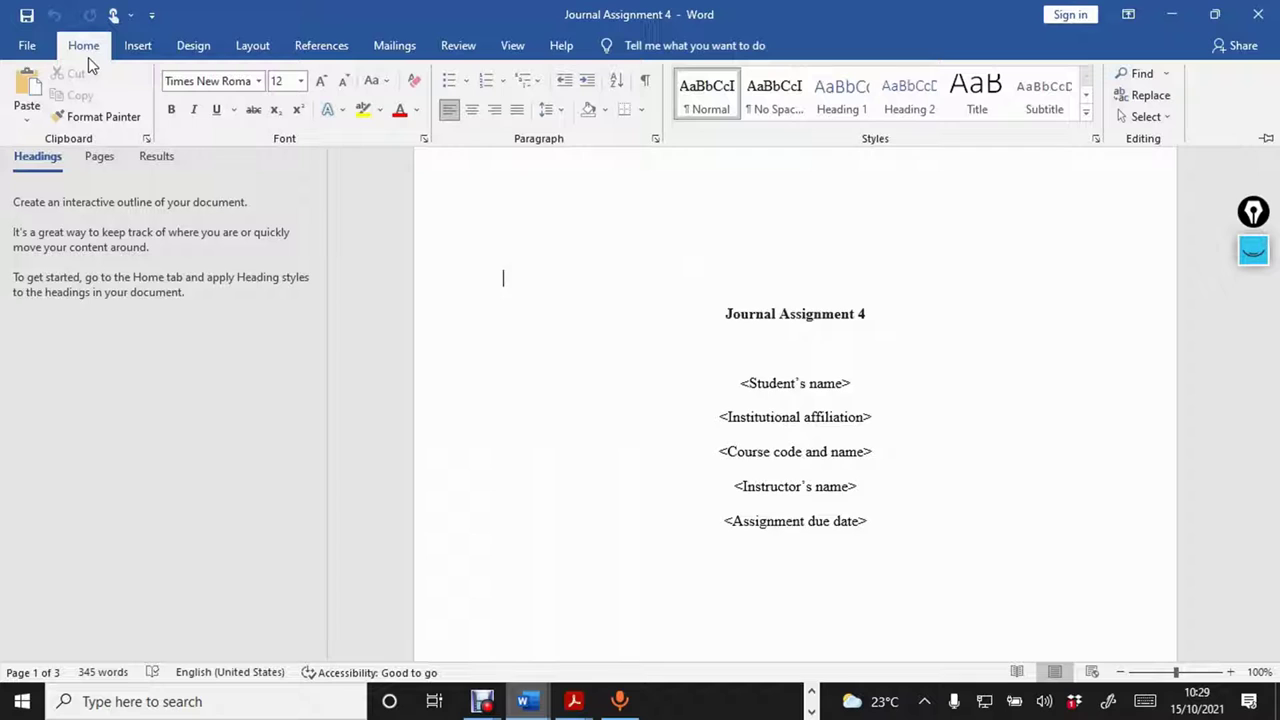
{"action": "left_click", "coordinate": [1135, 74]}
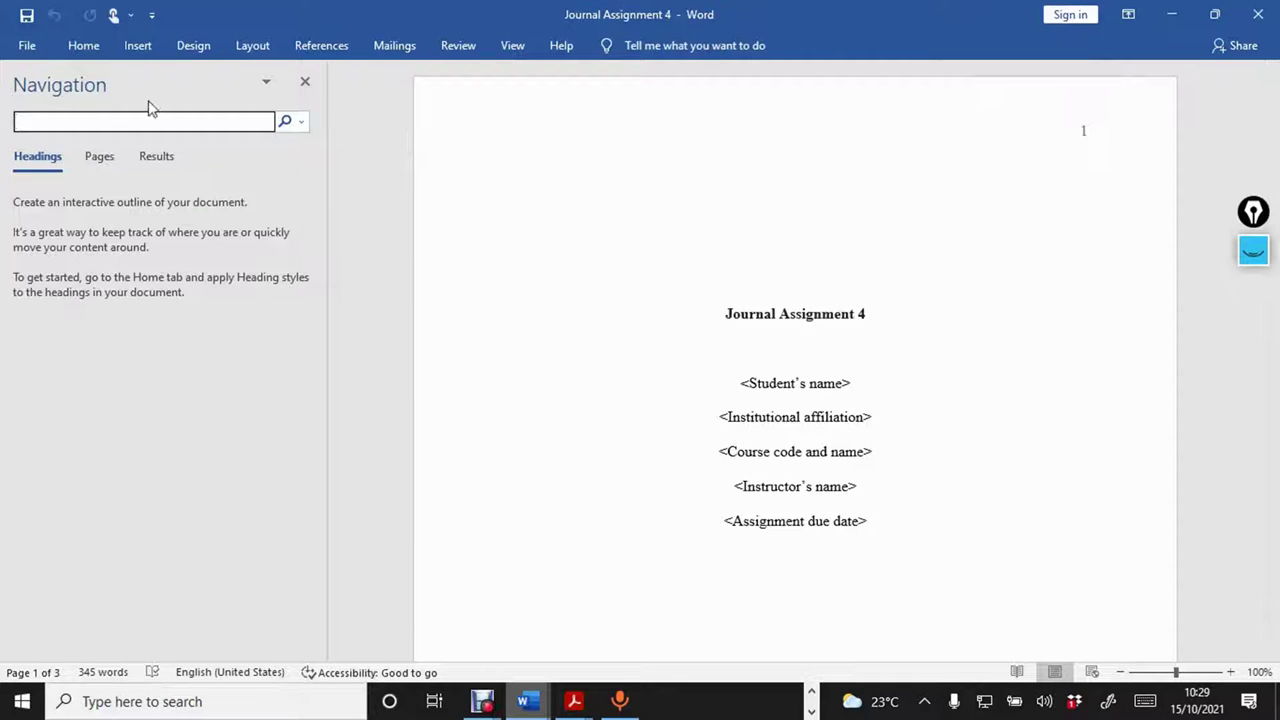
{"action": "key", "text": "ctrl+v"}
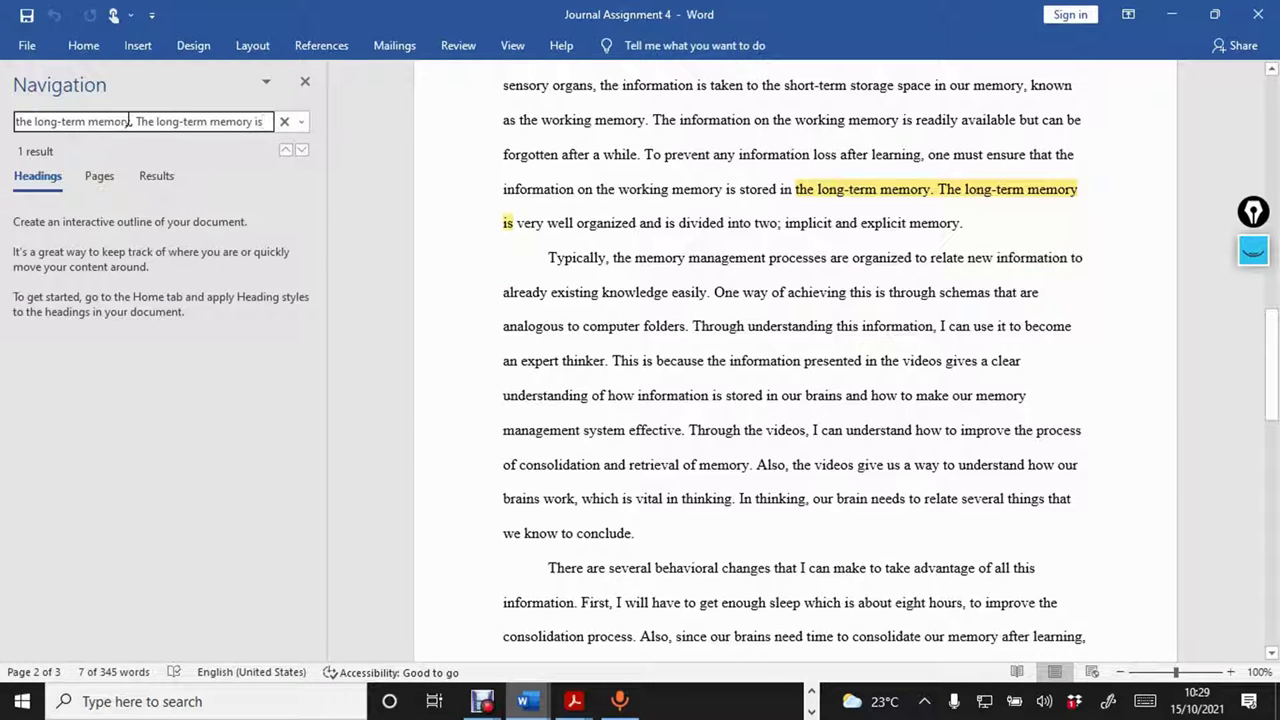
{"action": "left_click", "coordinate": [544, 224]}
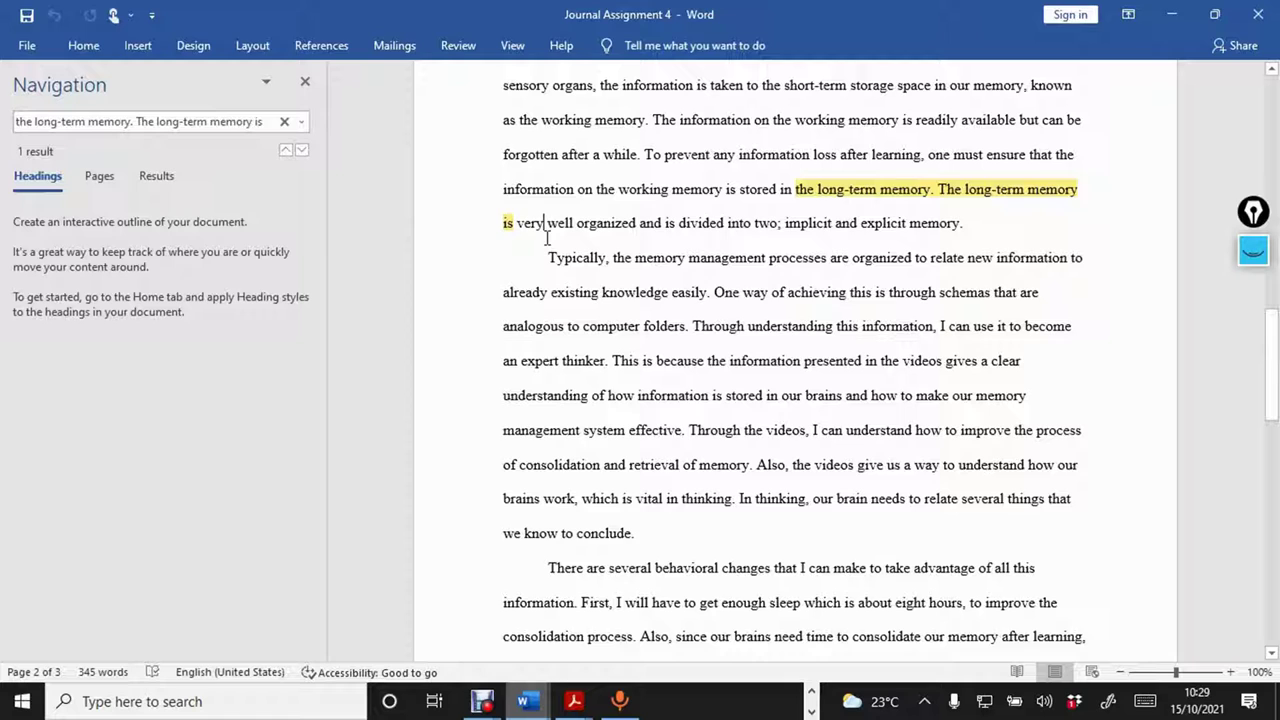
{"action": "key", "text": "BackSpace"}
{"action": "key", "text": "BackSpace"}
{"action": "key", "text": "BackSpace"}
{"action": "key", "text": "BackSpace"}
{"action": "key", "text": "BackSpace"}
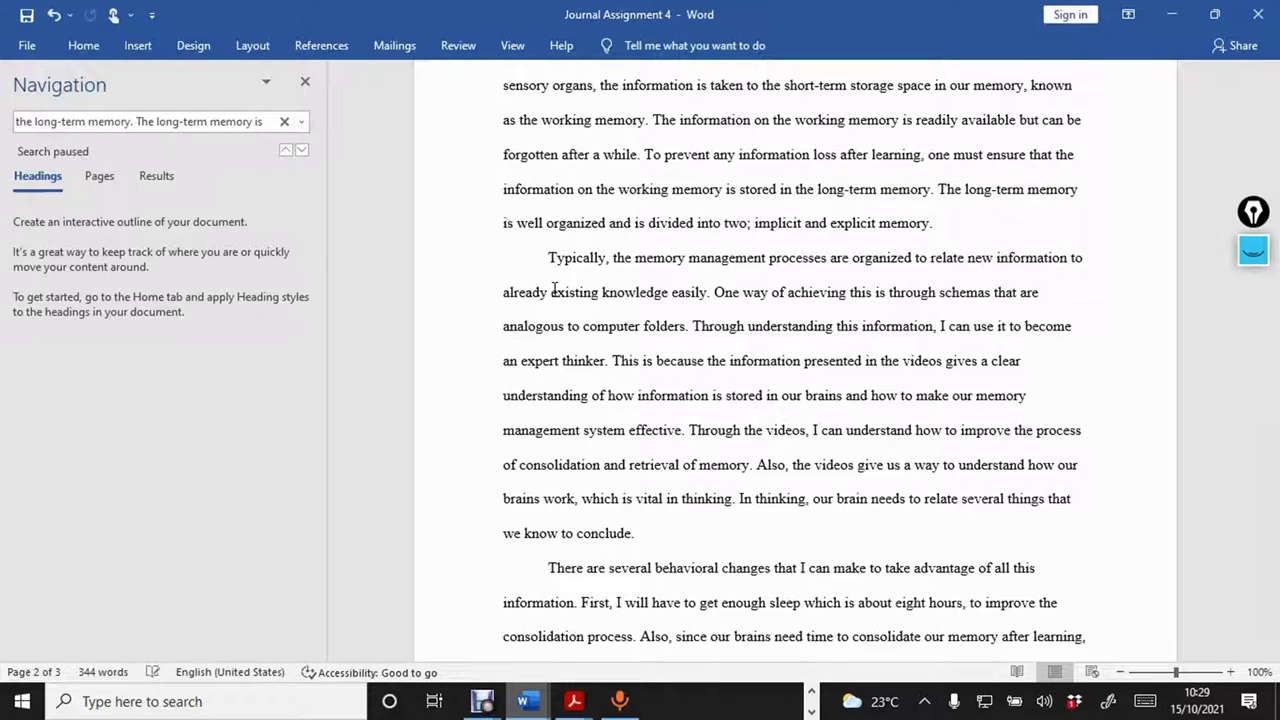
{"action": "mouse_move", "coordinate": [585, 708]}
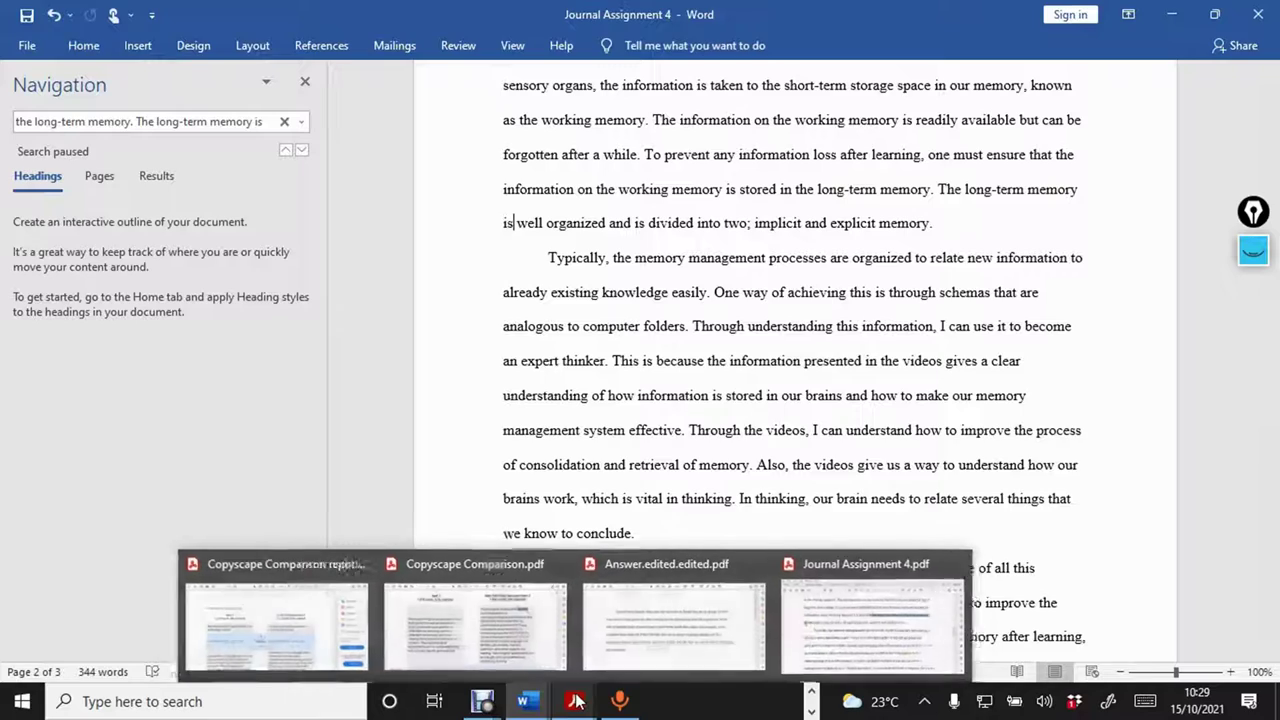
{"action": "left_click", "coordinate": [953, 630]}
Select 'This is because the information presented in the videos' before the highlighted 'gives'.
{"action": "scroll", "coordinate": [926, 630], "scroll_direction": "down", "scroll_amount": 5}
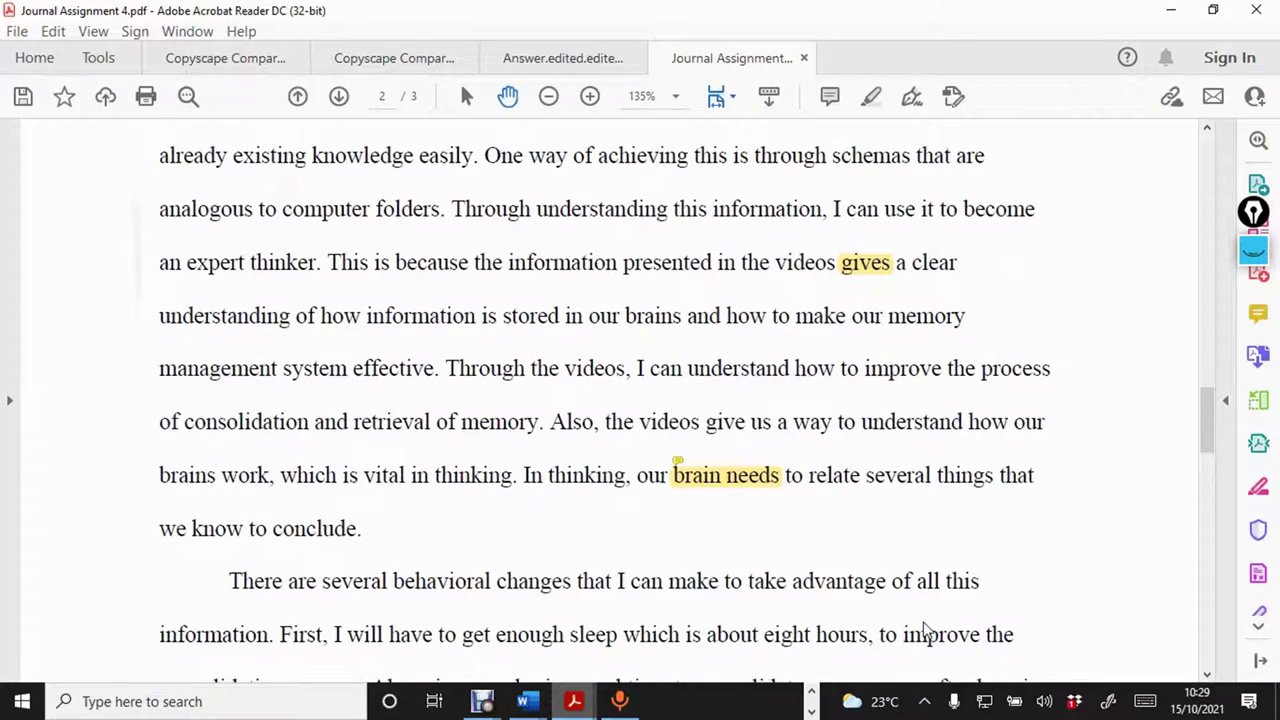
{"action": "scroll", "coordinate": [926, 628], "scroll_direction": "up", "scroll_amount": 1}
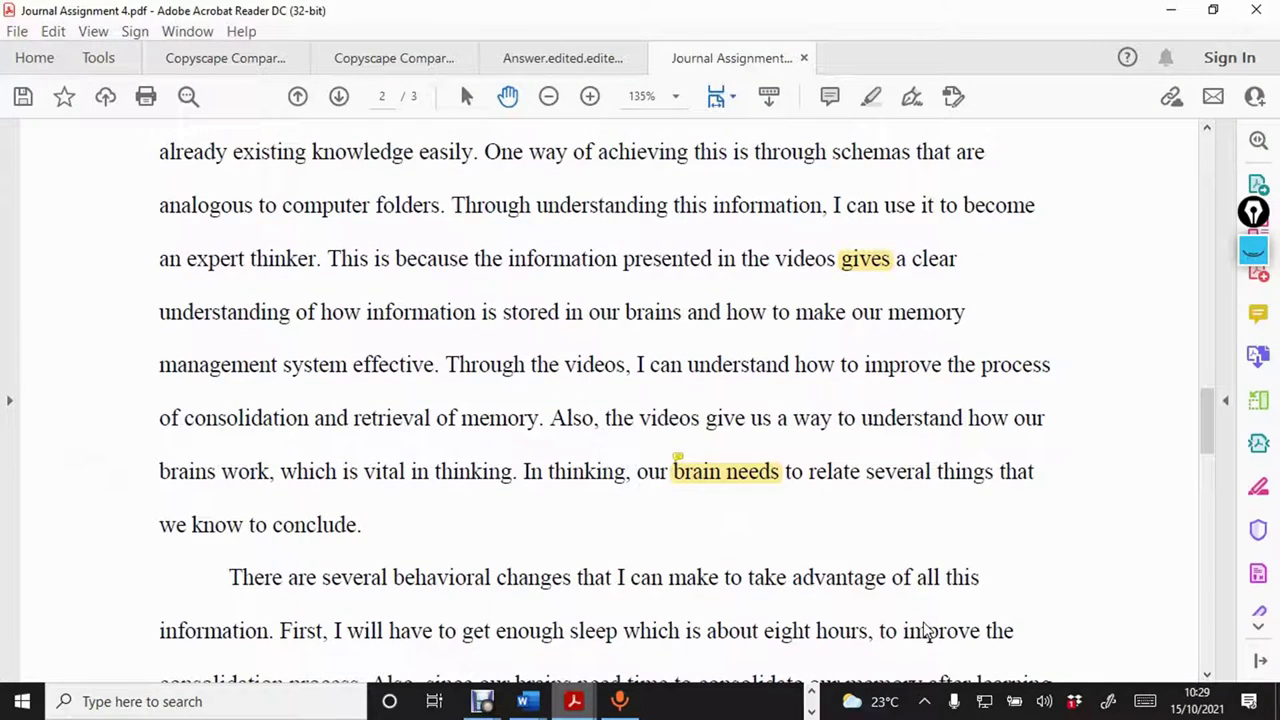
{"action": "left_click", "coordinate": [833, 260]}
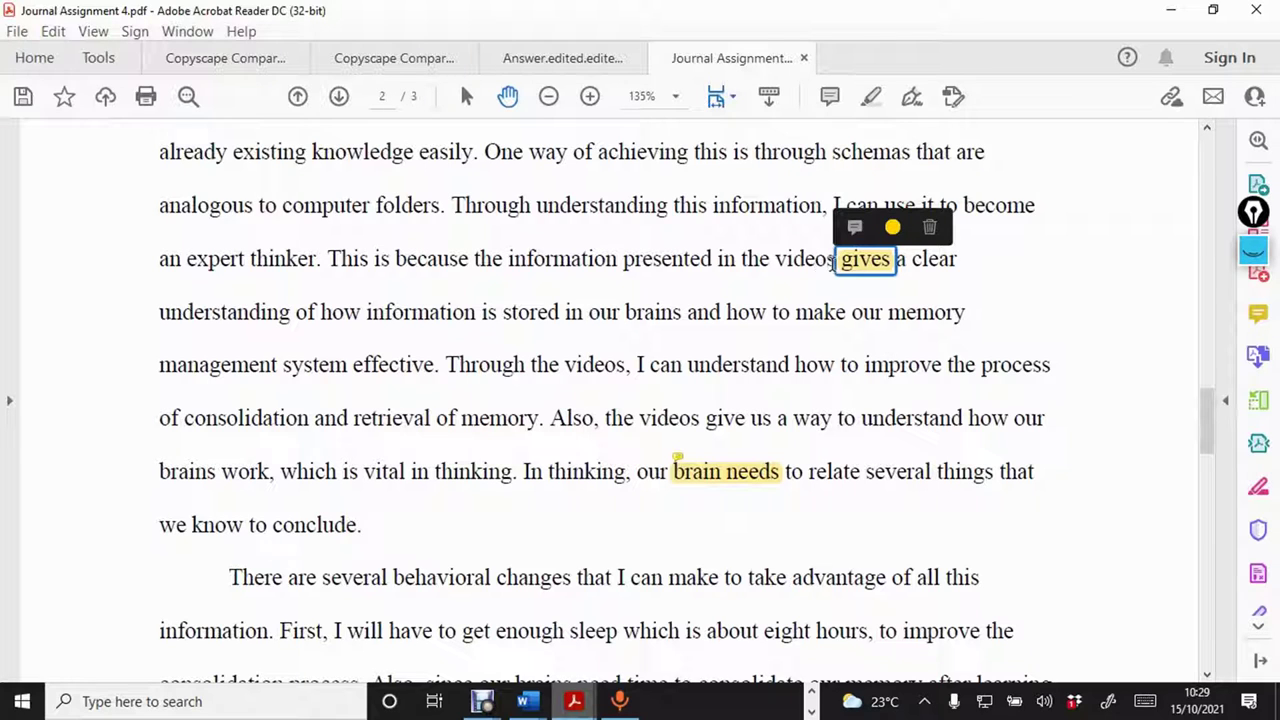
{"action": "left_click_drag", "start_coordinate": [329, 262], "coordinate": [802, 262]}
{"action": "key", "text": "ctrl+c"}
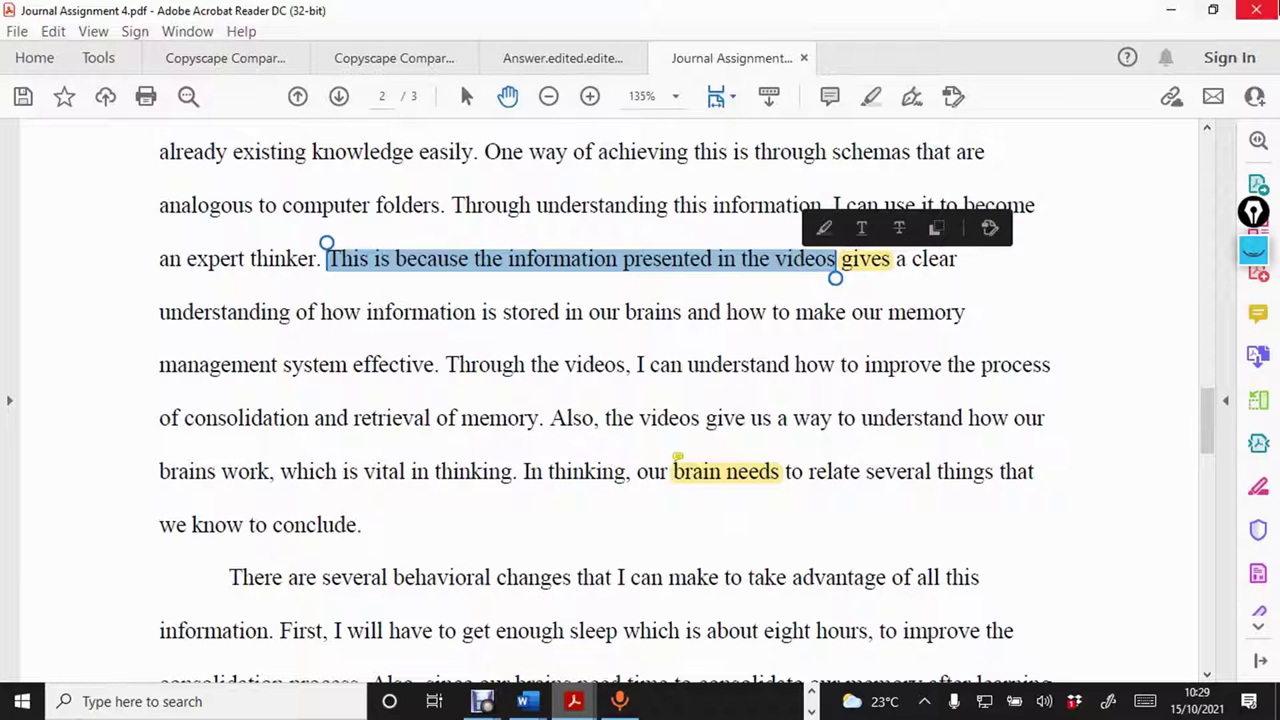
Search for the pasted phrase, change 'gives' to 'give', and minimise Word.
{"action": "left_click", "coordinate": [1167, 14]}
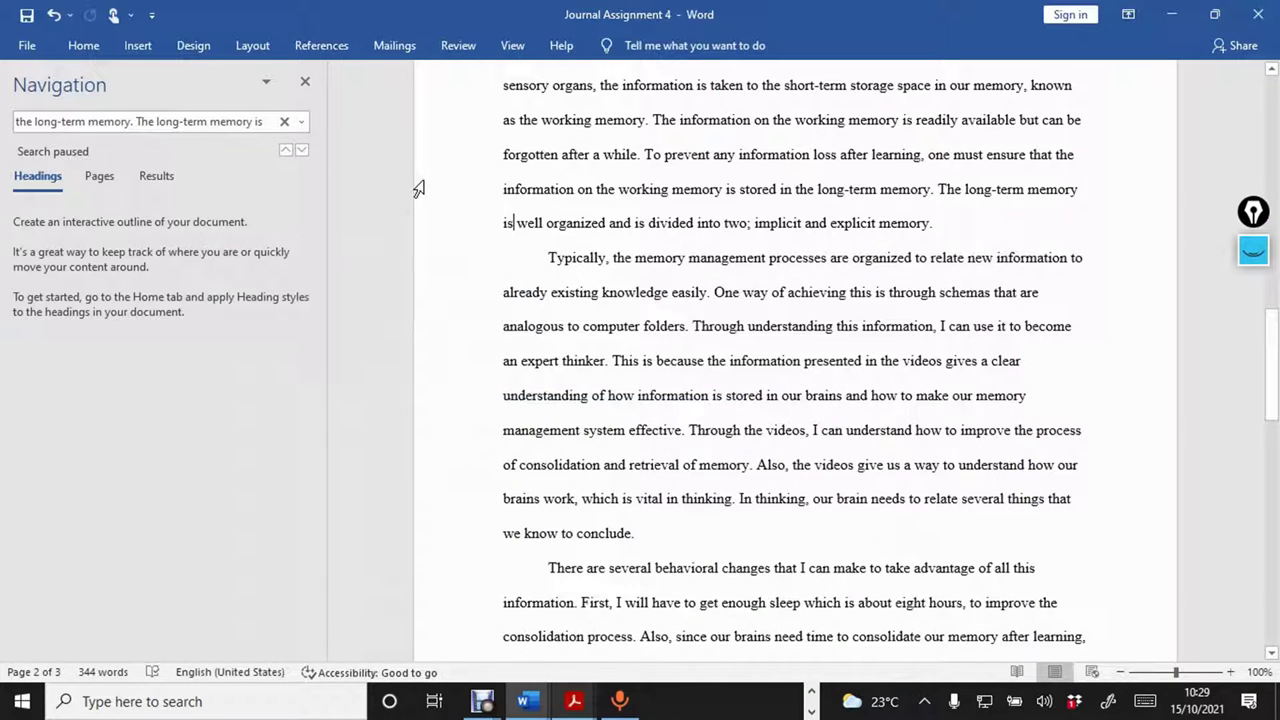
{"action": "left_click", "coordinate": [200, 122]}
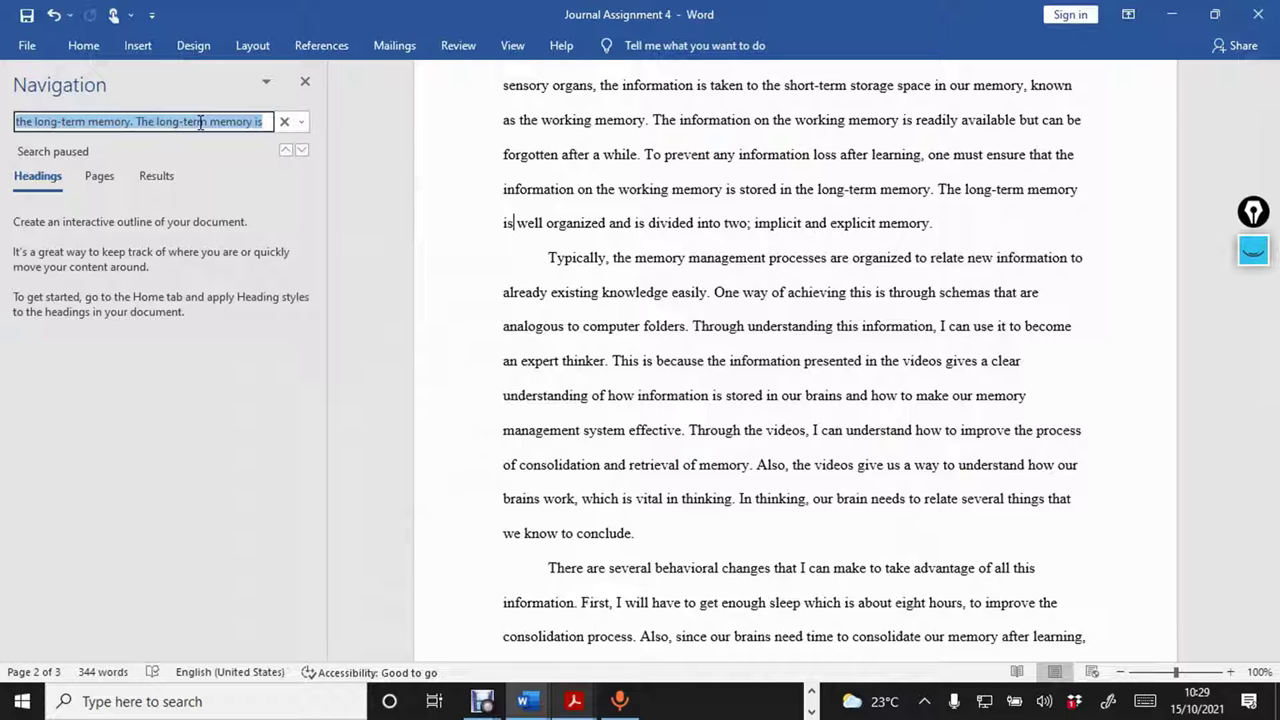
{"action": "key", "text": "ctrl+v"}
{"action": "key", "text": "Return"}
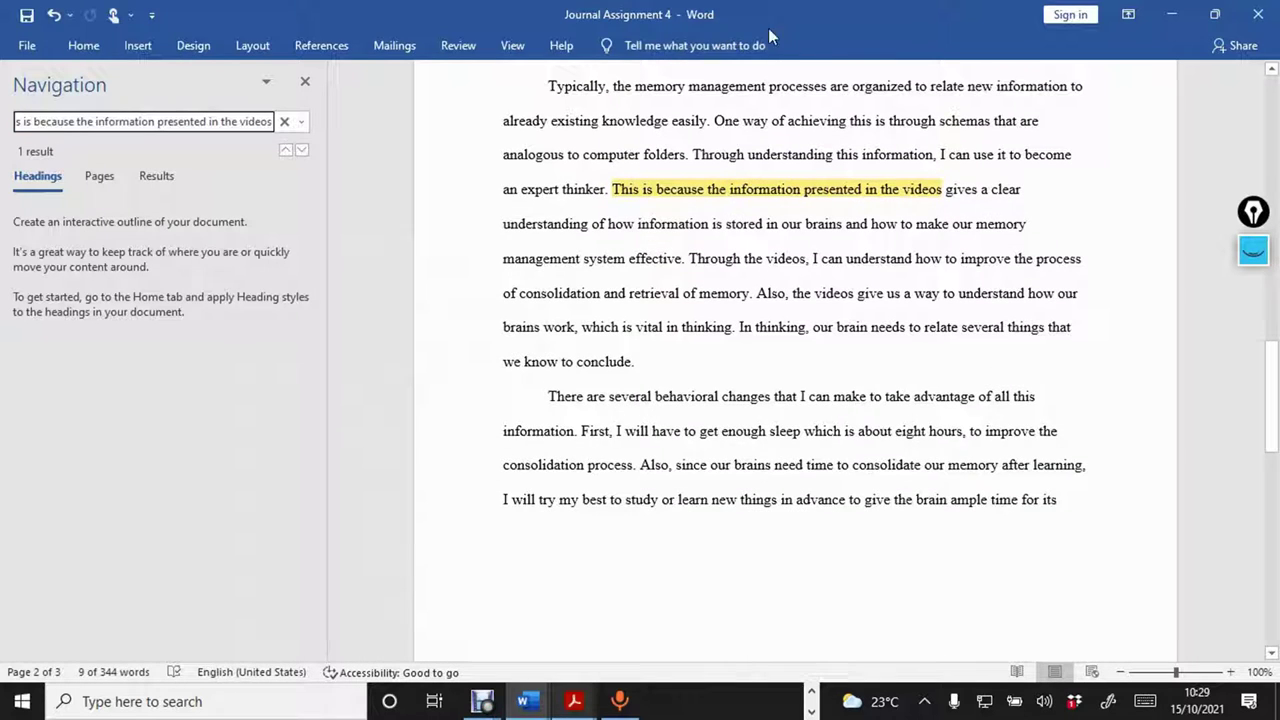
{"action": "left_click", "coordinate": [978, 191]}
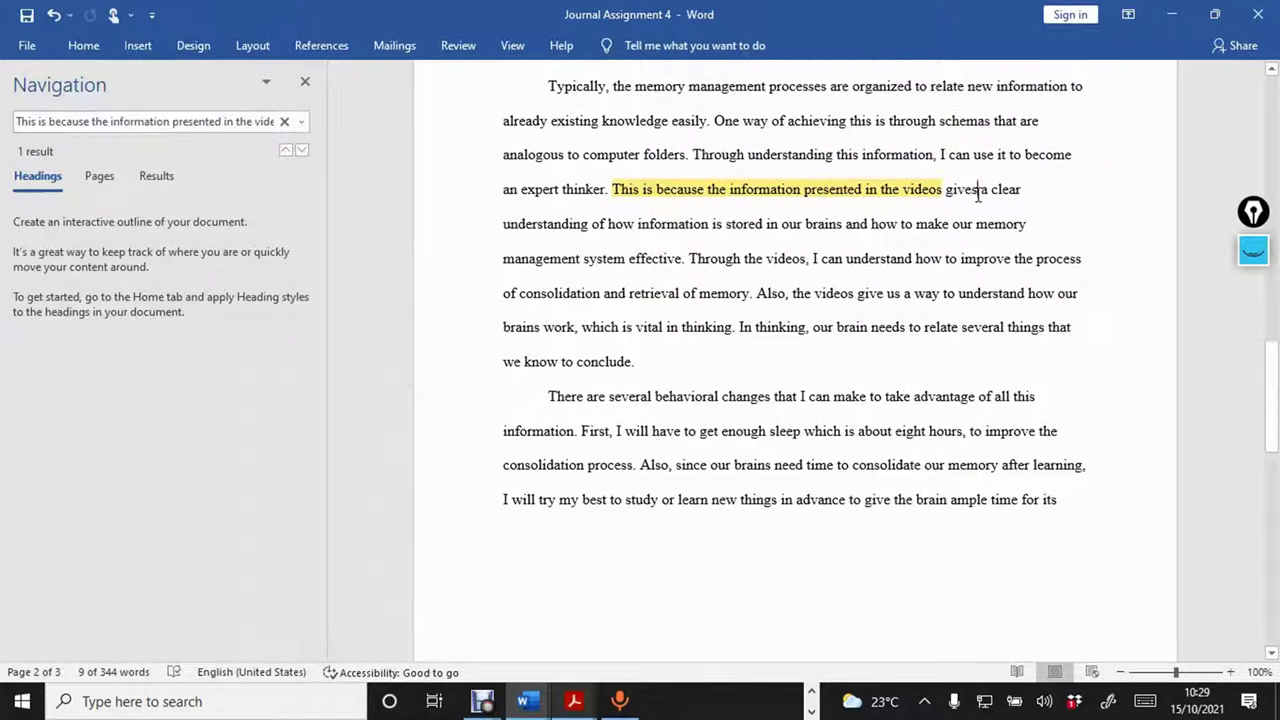
{"action": "key", "text": "BackSpace"}
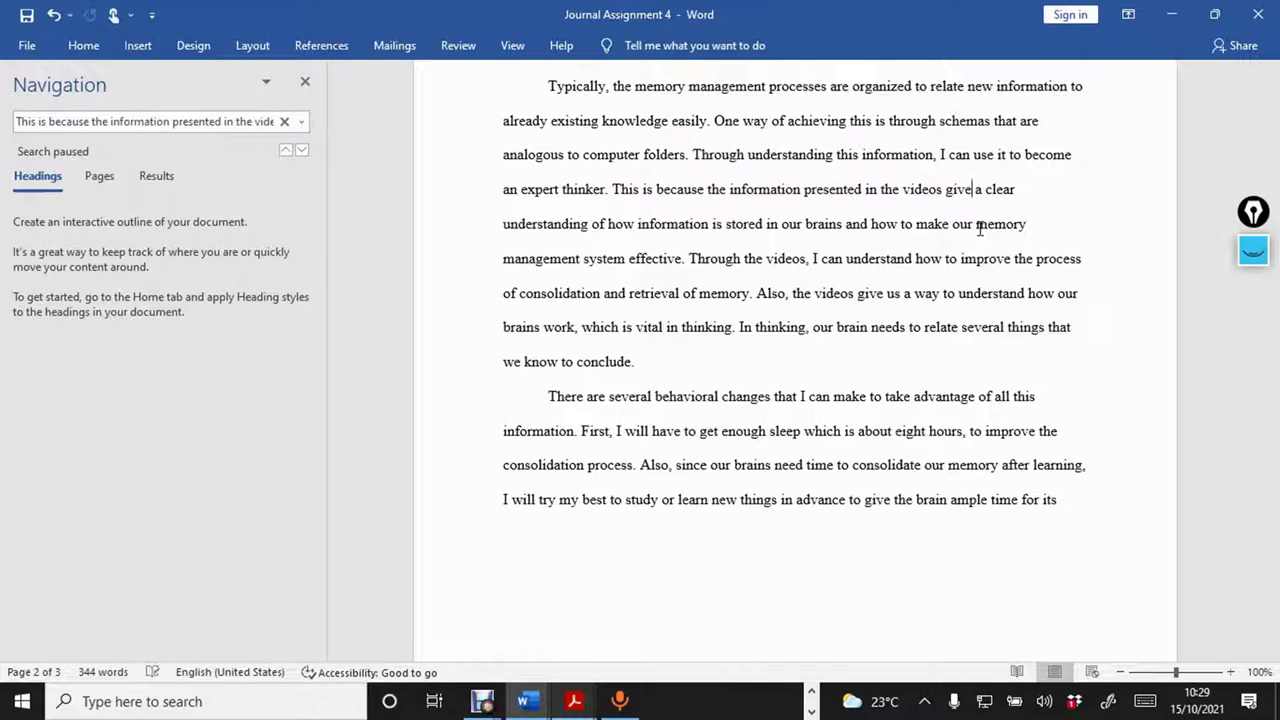
{"action": "left_click", "coordinate": [1183, 20]}
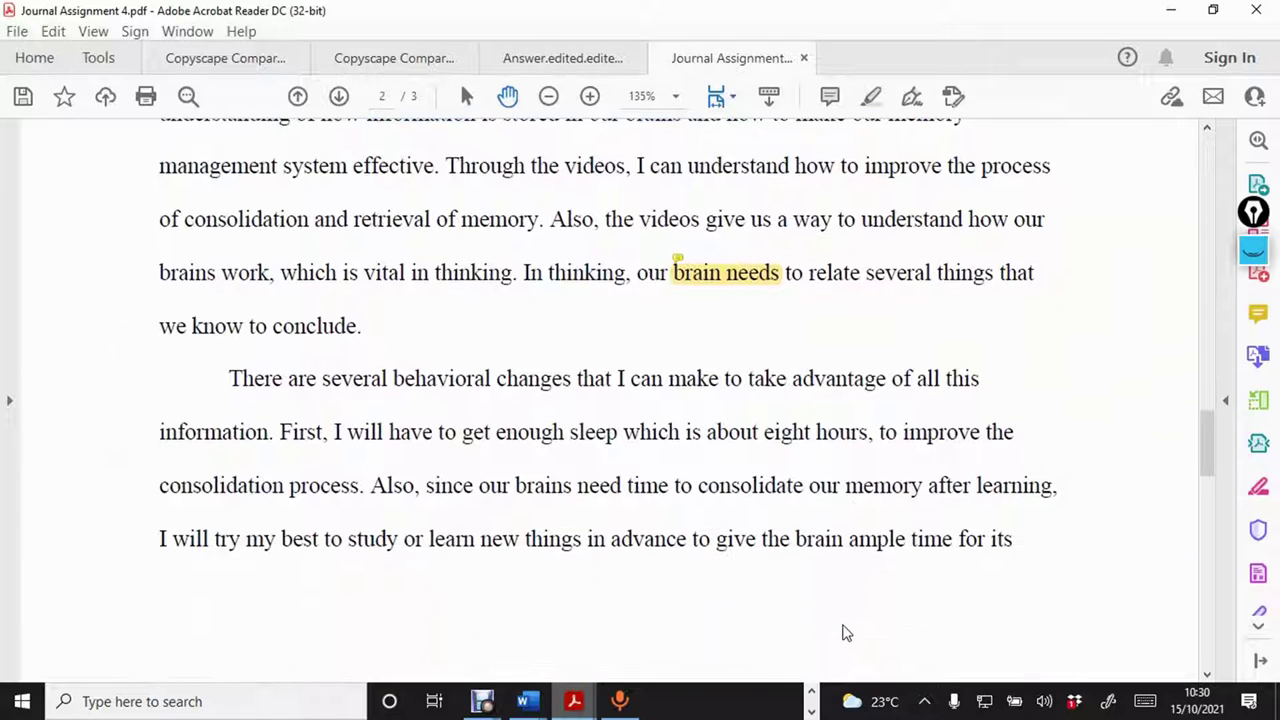
Read and close the 'brain needs' comment, select the phrase before it, and minimise Acrobat.
{"action": "mouse_move", "coordinate": [672, 286]}
{"action": "left_click", "coordinate": [676, 276]}
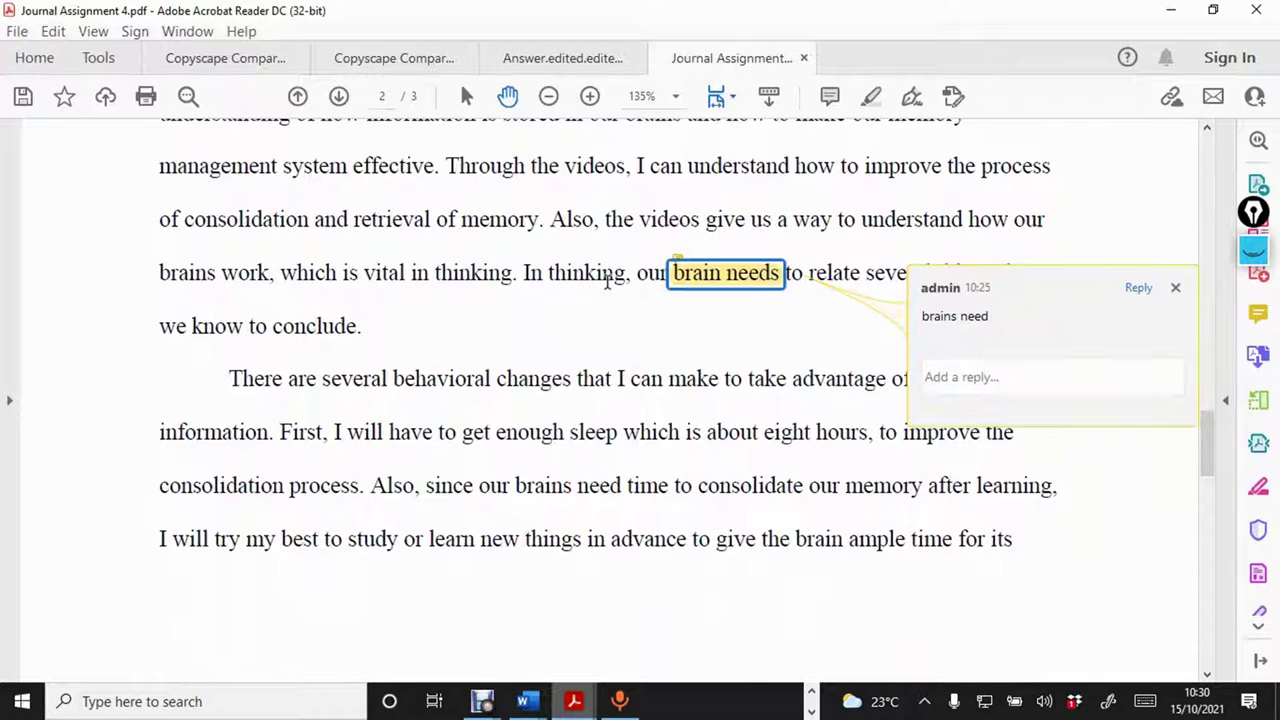
{"action": "left_click", "coordinate": [480, 278]}
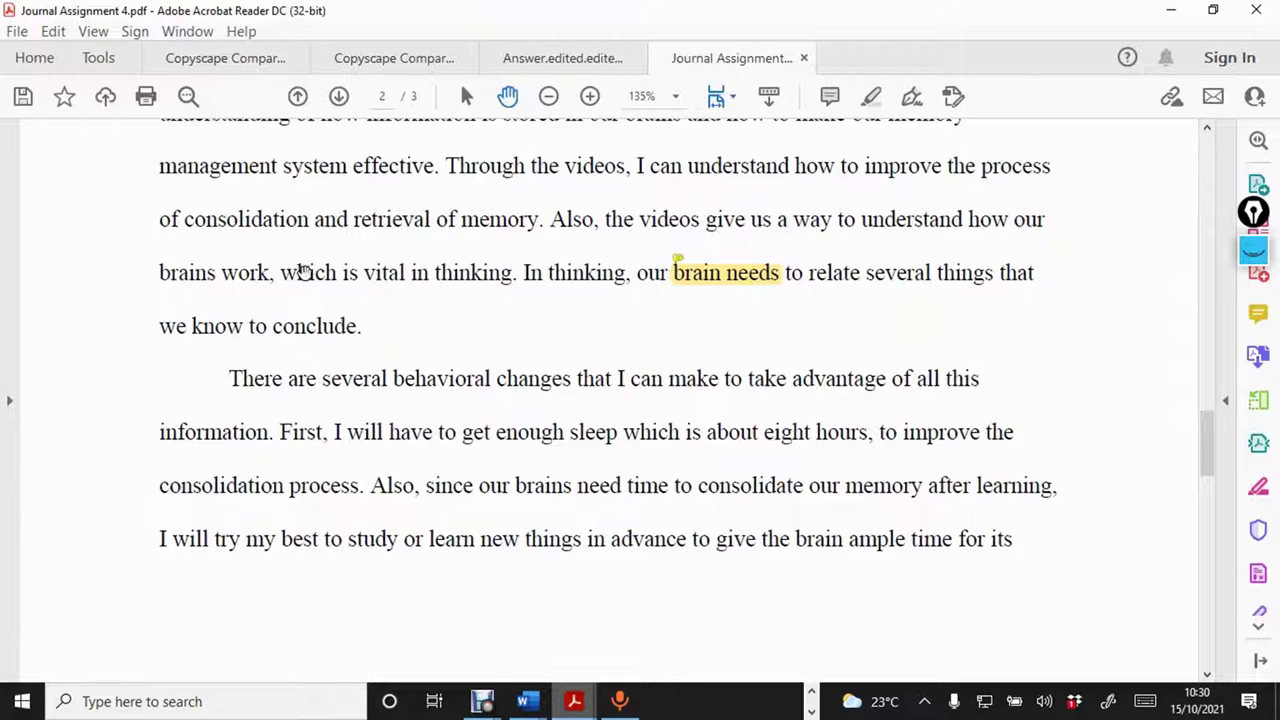
{"action": "left_click_drag", "start_coordinate": [282, 273], "coordinate": [657, 282]}
{"action": "key", "text": "ctrl+c"}
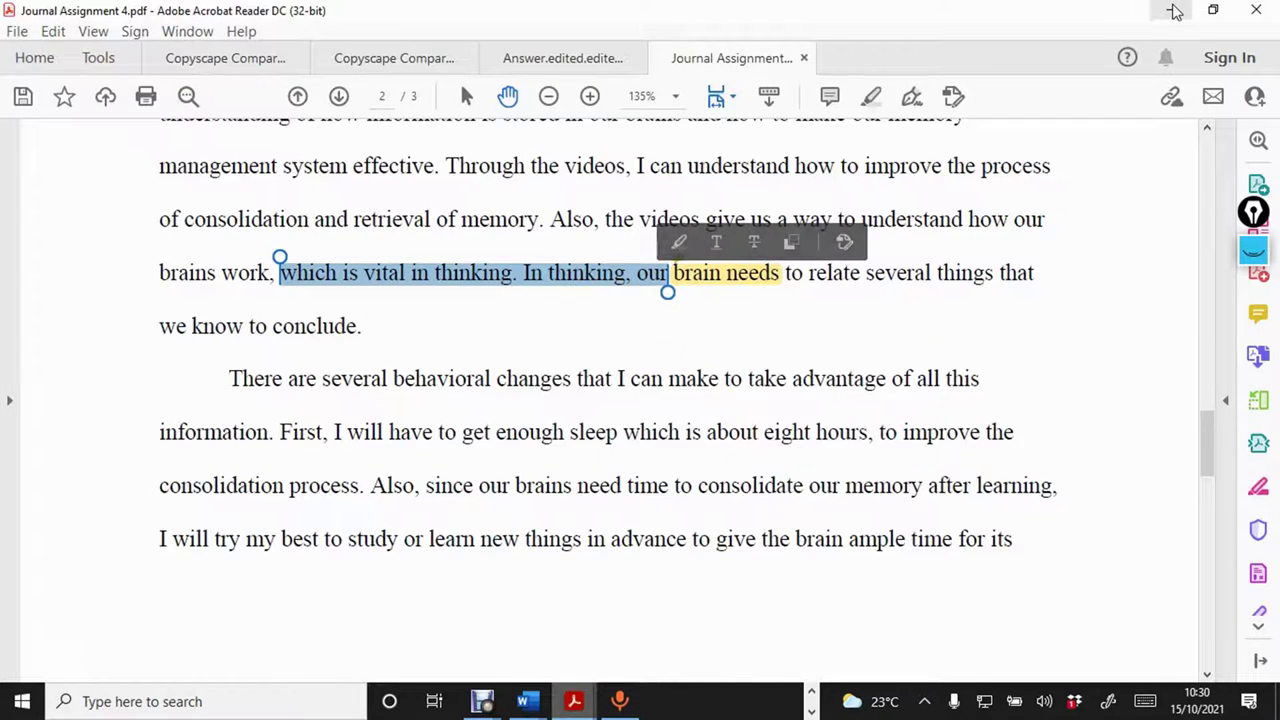
{"action": "left_click", "coordinate": [1171, 10]}
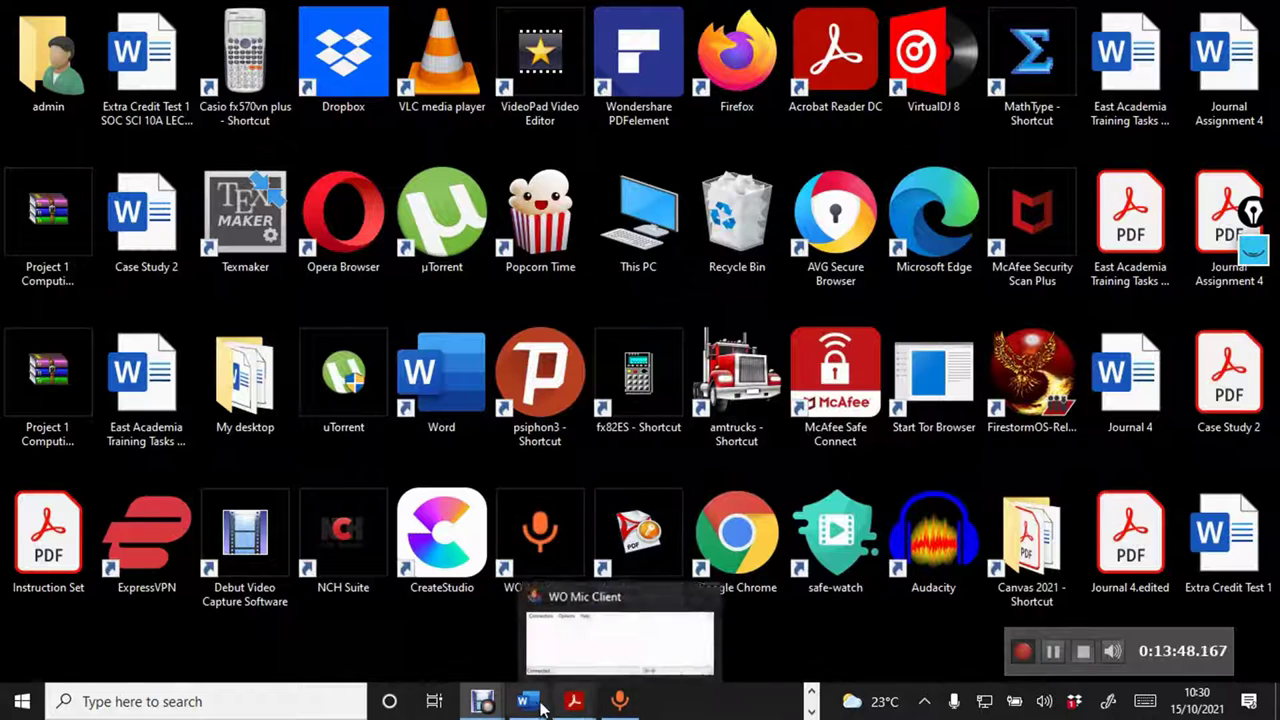
Search for the pasted phrase, change 'our brain needs' to 'our brains need', and minimise Word.
{"action": "mouse_move", "coordinate": [527, 701]}
{"action": "left_click", "coordinate": [1110, 615]}
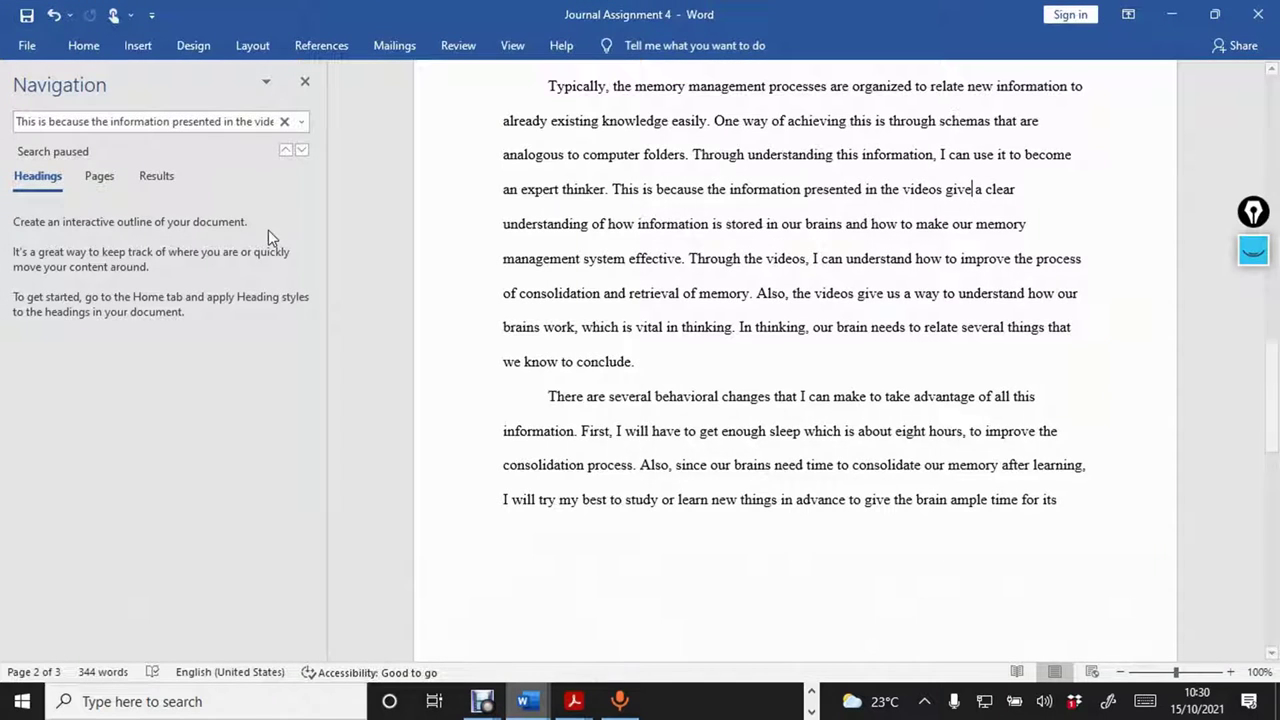
{"action": "left_click", "coordinate": [170, 121]}
{"action": "key", "text": "ctrl+v"}
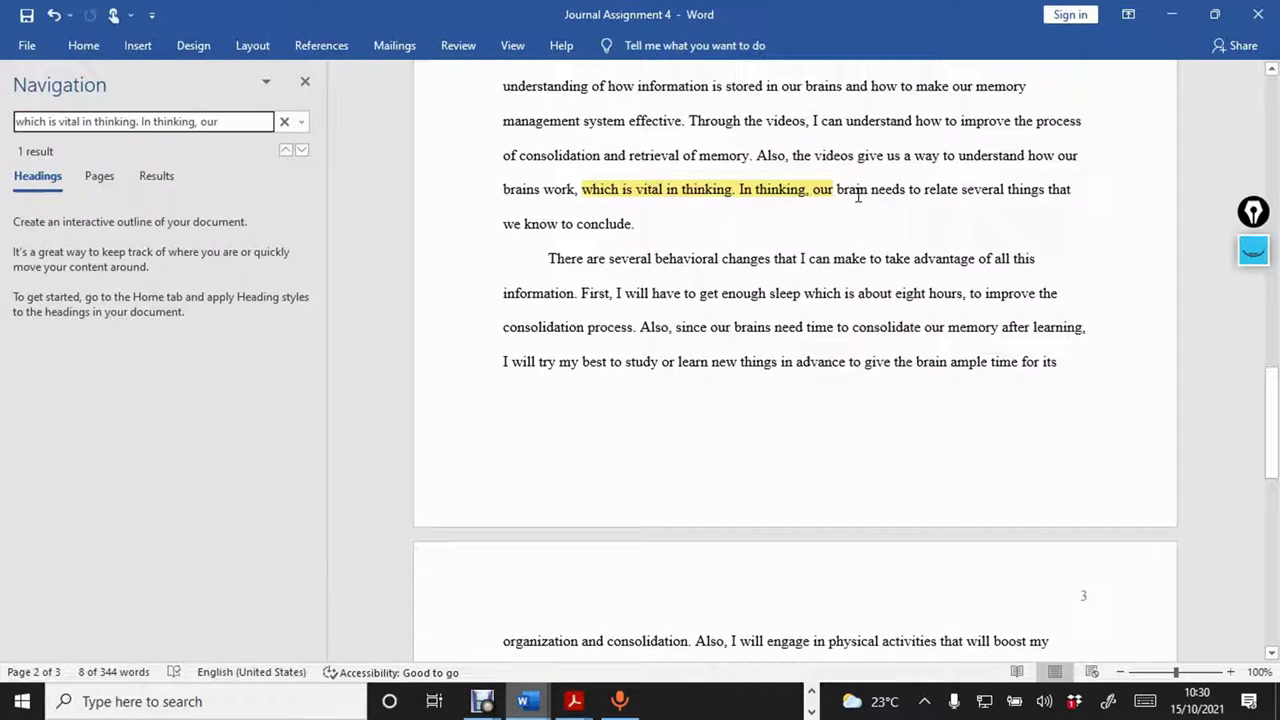
{"action": "left_click", "coordinate": [867, 190]}
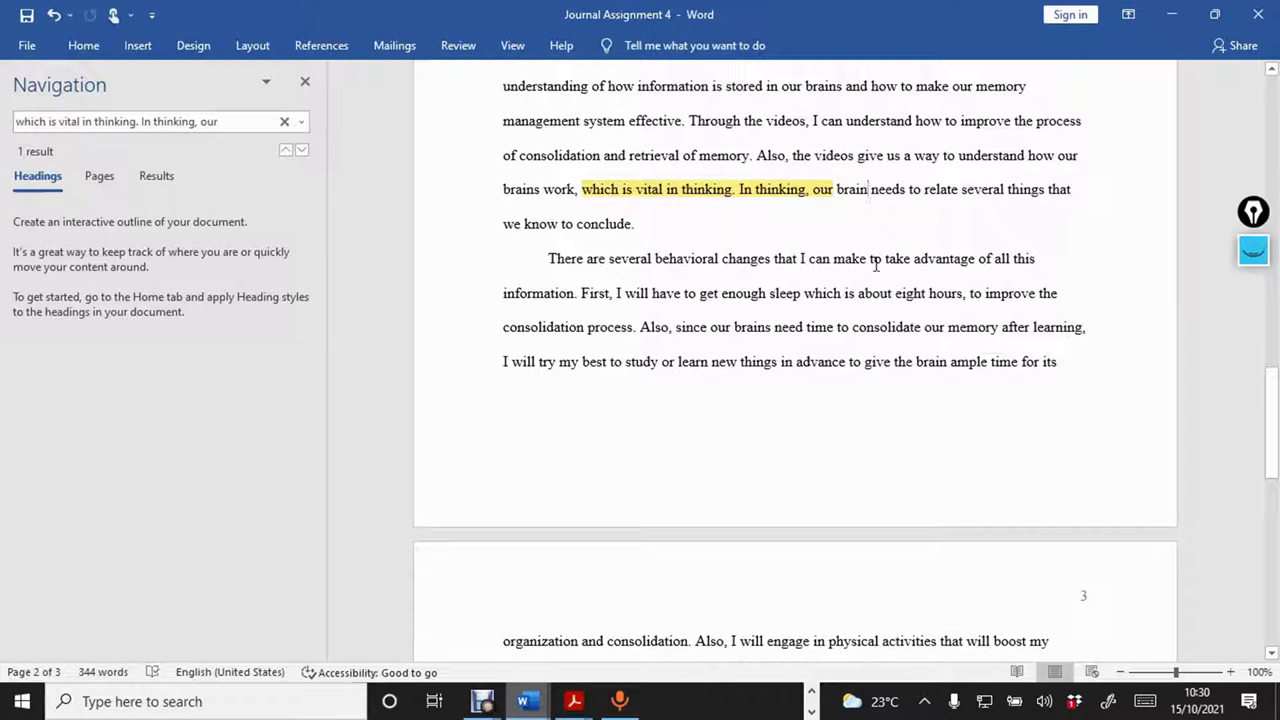
{"action": "type", "text": "s"}
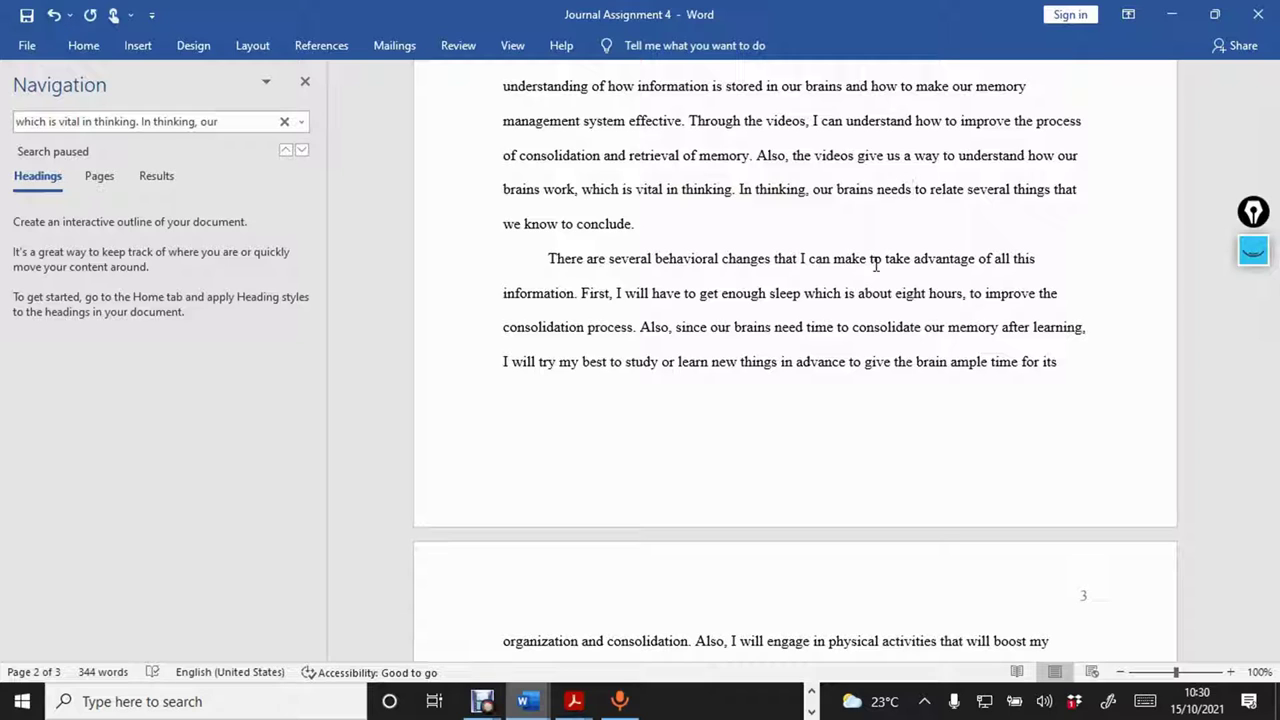
{"action": "key", "text": "BackSpace"}
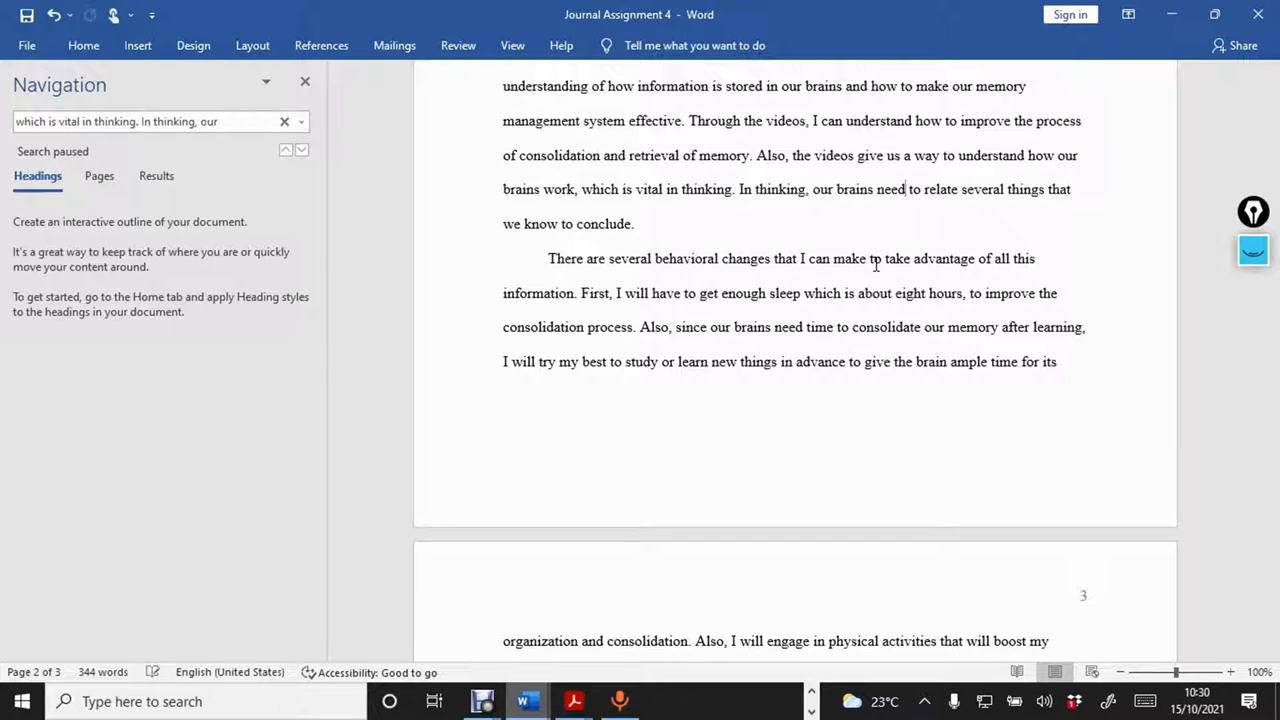
{"action": "left_click", "coordinate": [1177, 17]}
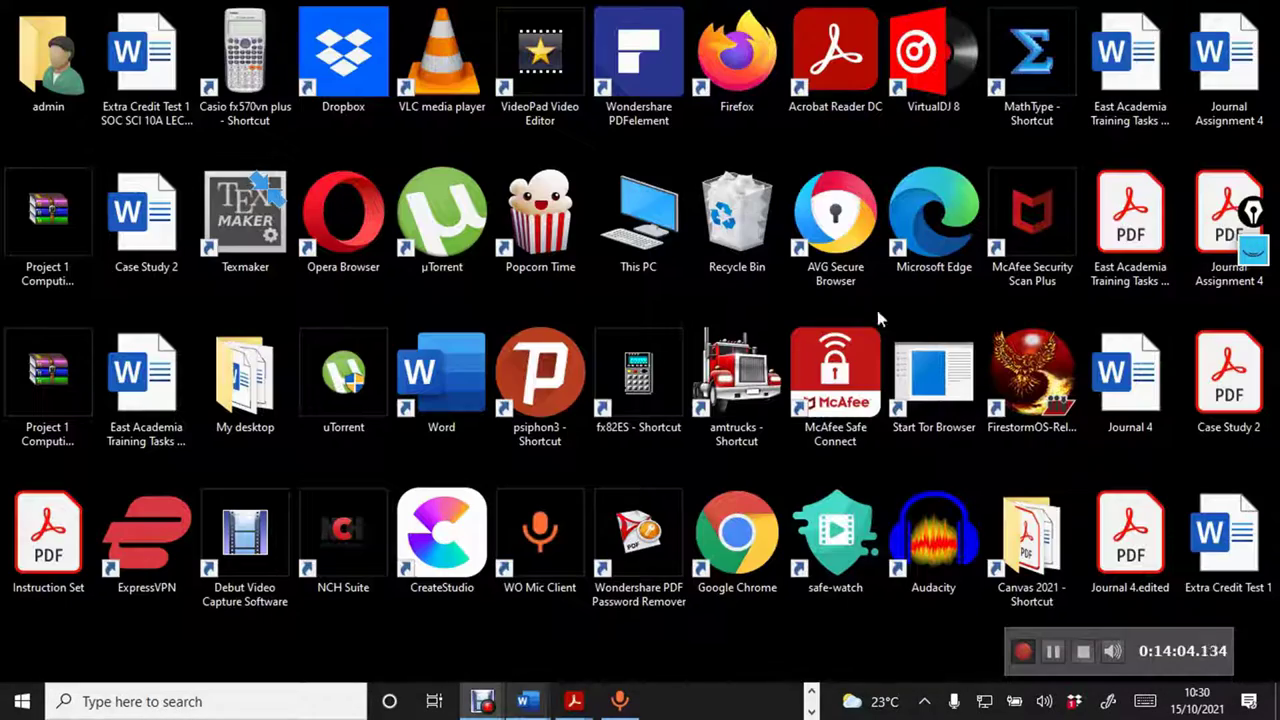
Scroll through the Journal Assignment 4 PDF to page 3 and back.
{"action": "mouse_move", "coordinate": [546, 705]}
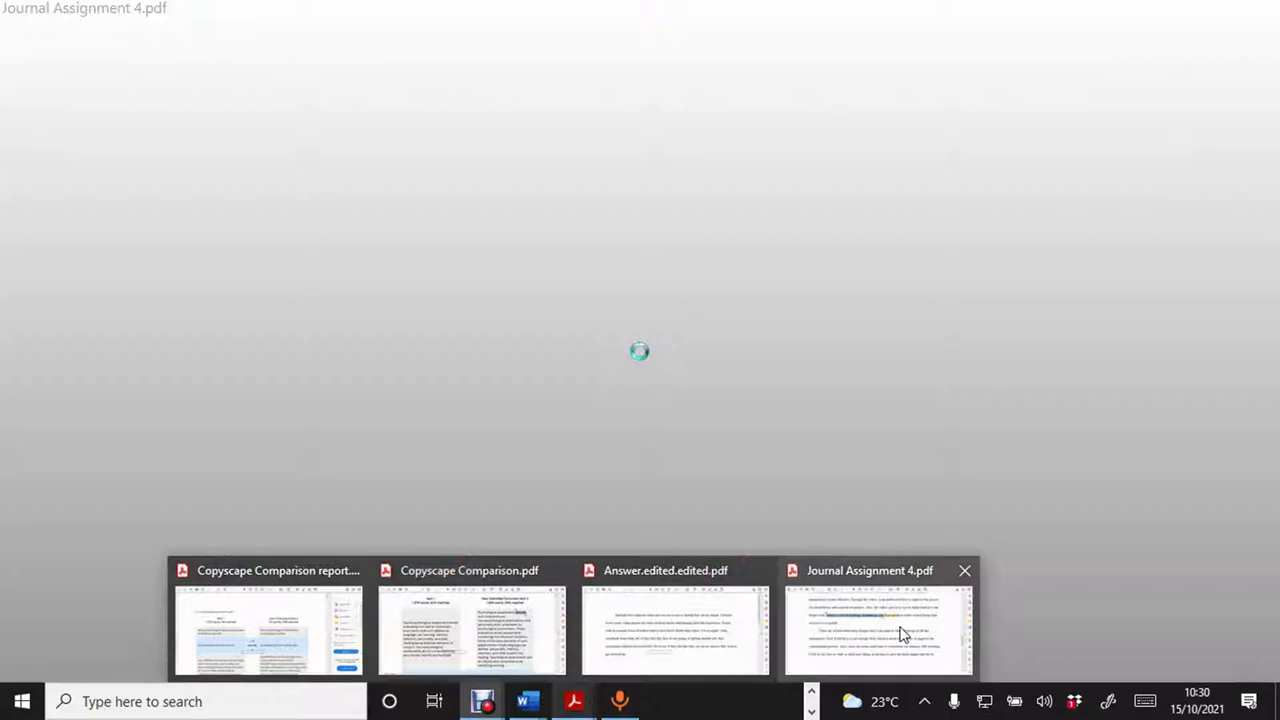
{"action": "left_click", "coordinate": [900, 633]}
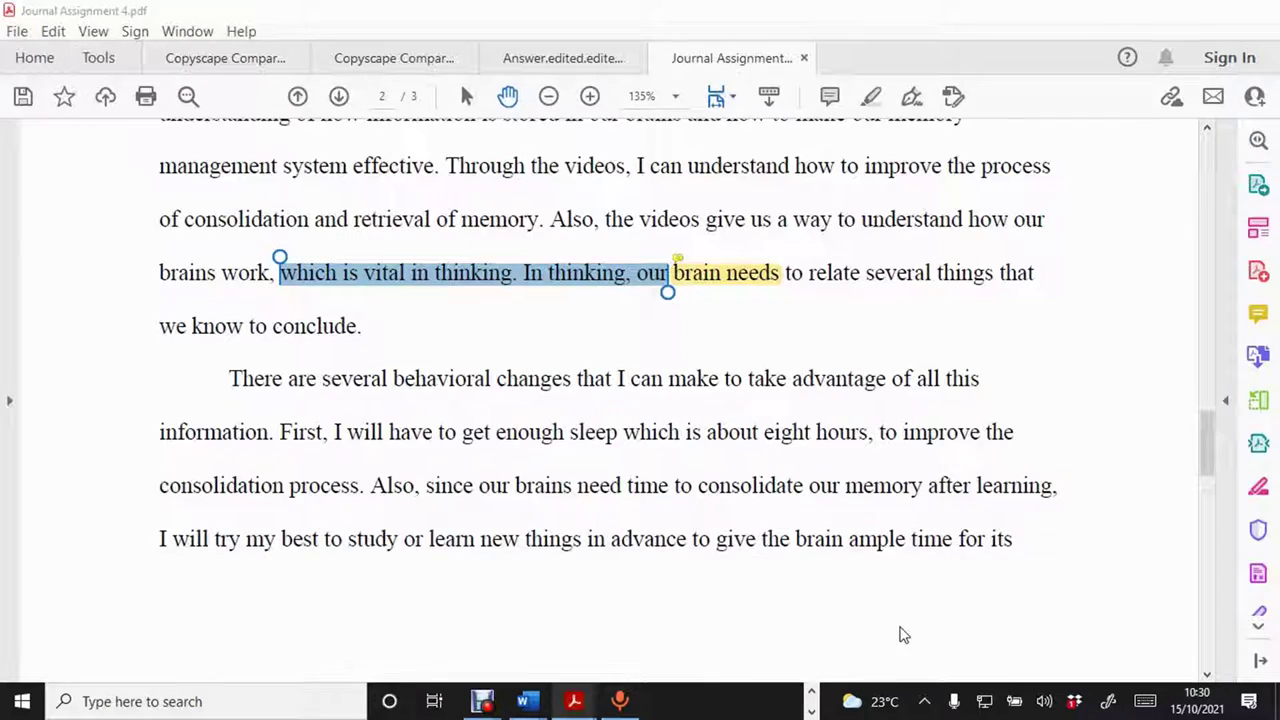
{"action": "scroll", "coordinate": [900, 633], "scroll_direction": "down", "scroll_amount": 5}
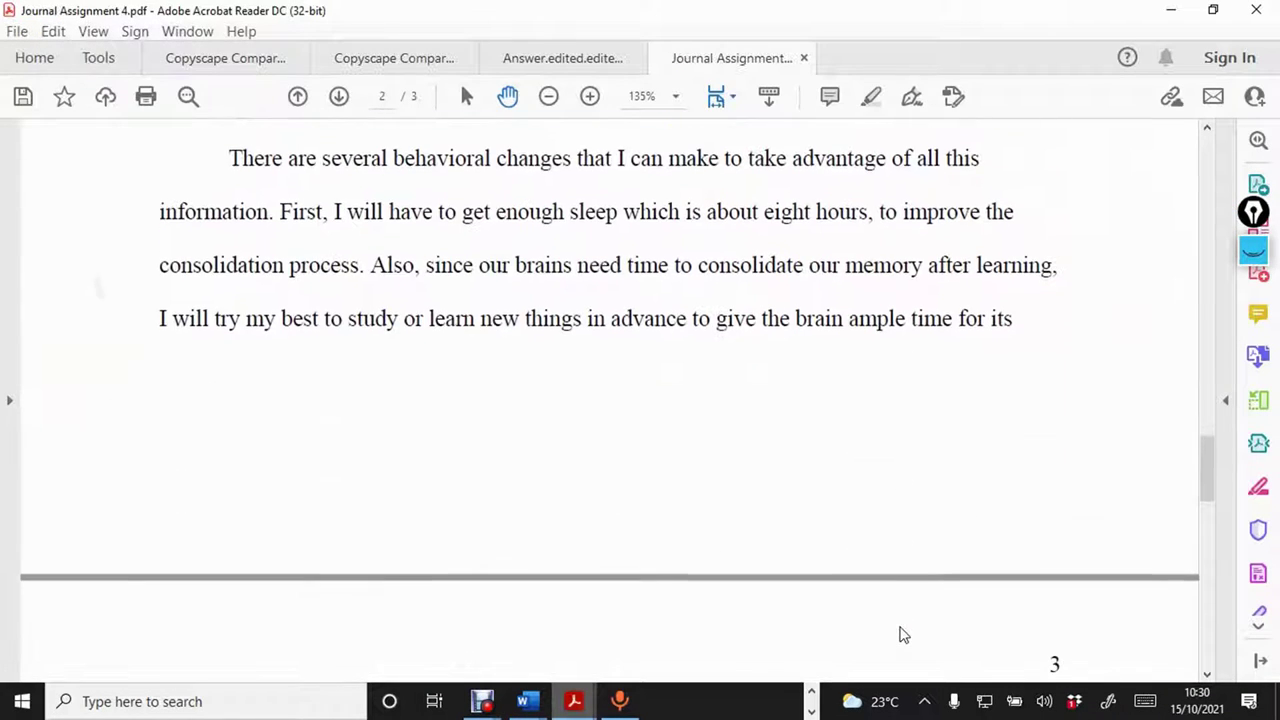
{"action": "scroll", "coordinate": [900, 633], "scroll_direction": "down", "scroll_amount": 4}
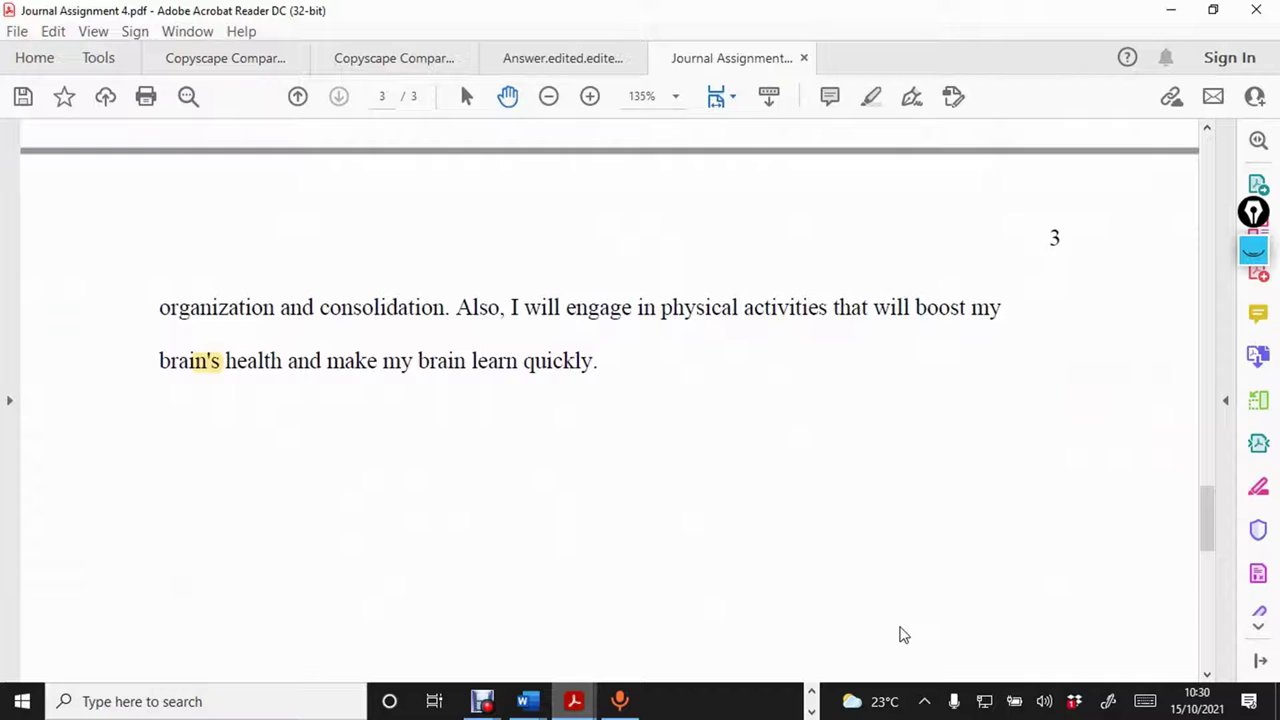
{"action": "scroll", "coordinate": [903, 635], "scroll_direction": "up", "scroll_amount": 20}
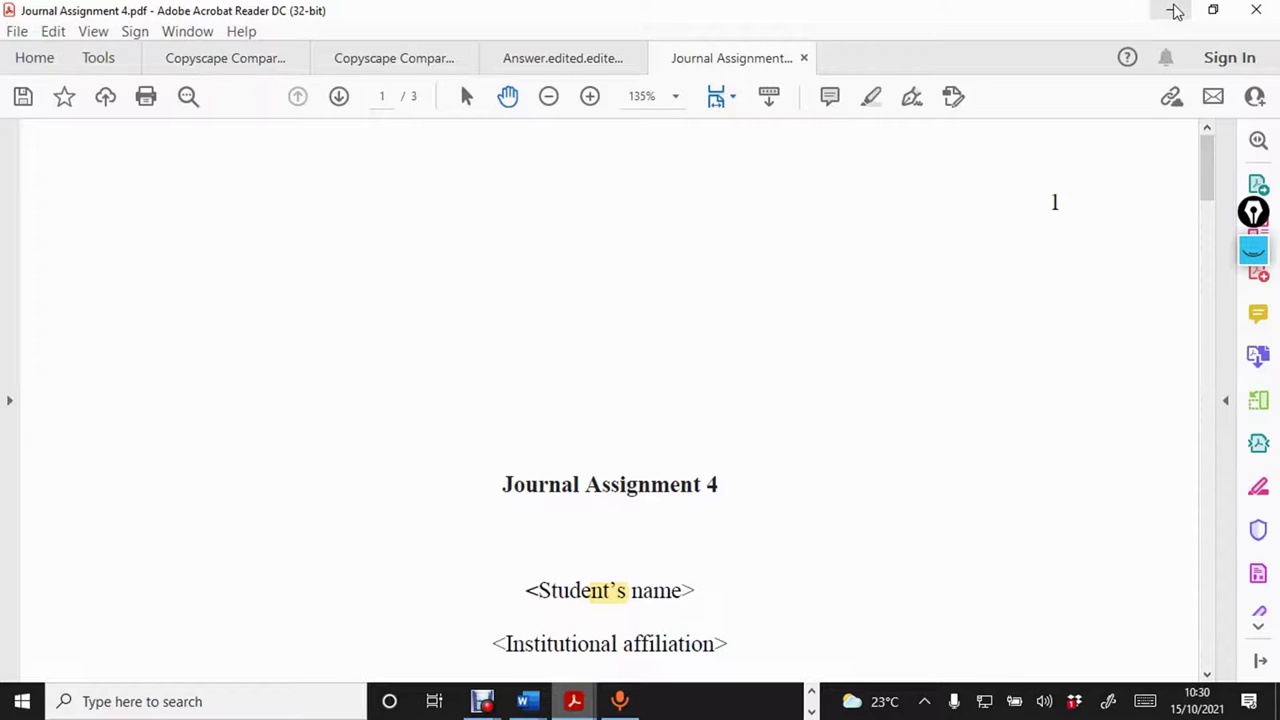
Minimize Acrobat, bring up the Journal Assignment 4 Word document, and close Word.
{"action": "left_click", "coordinate": [1175, 10]}
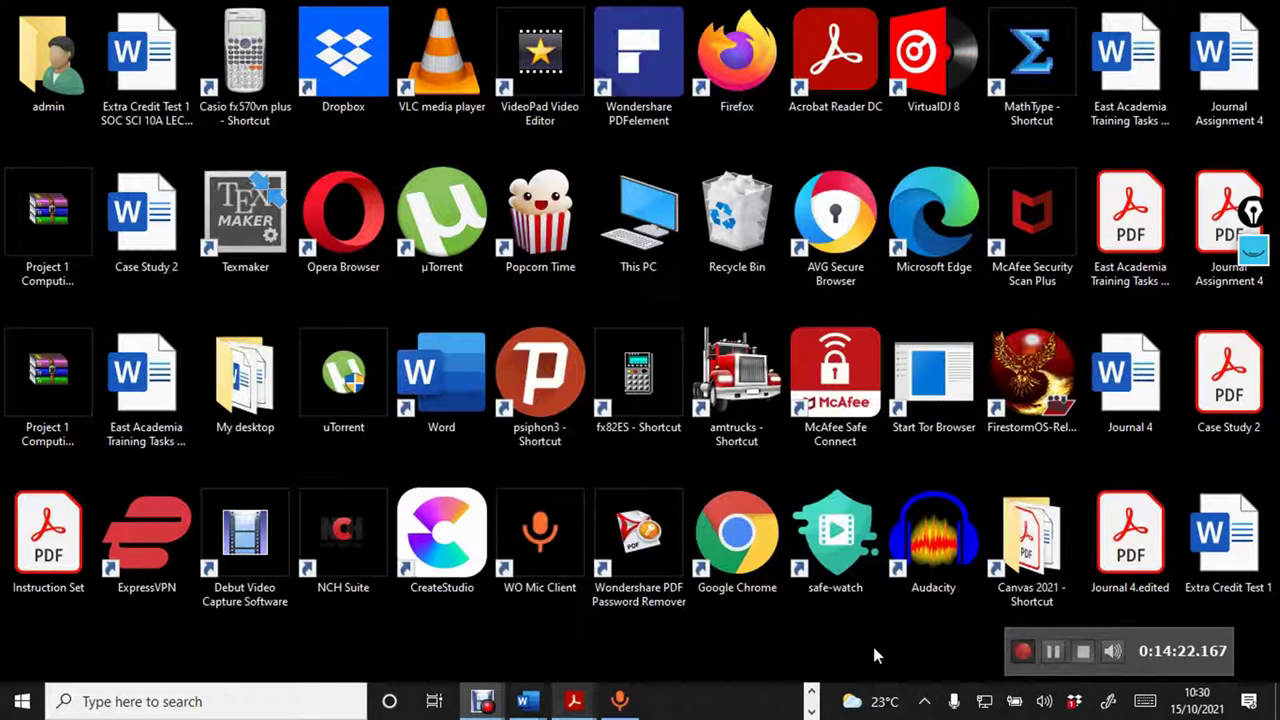
{"action": "mouse_move", "coordinate": [527, 700]}
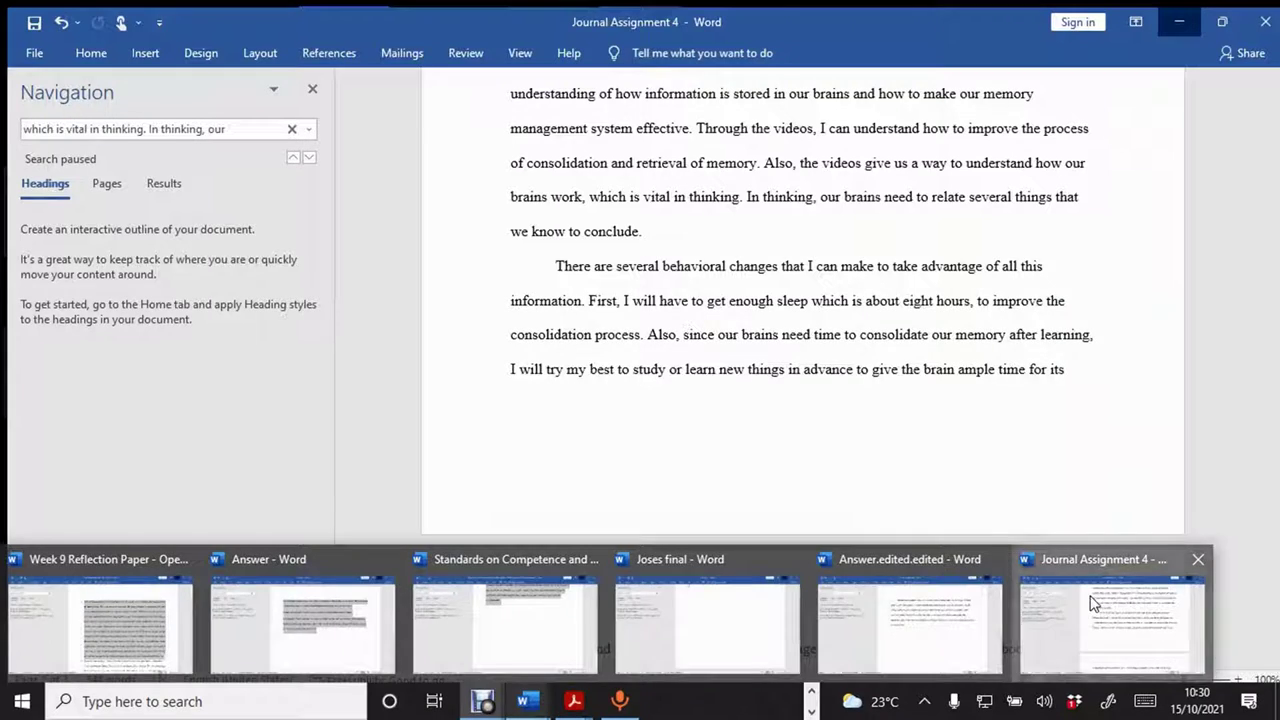
{"action": "left_click", "coordinate": [1092, 602]}
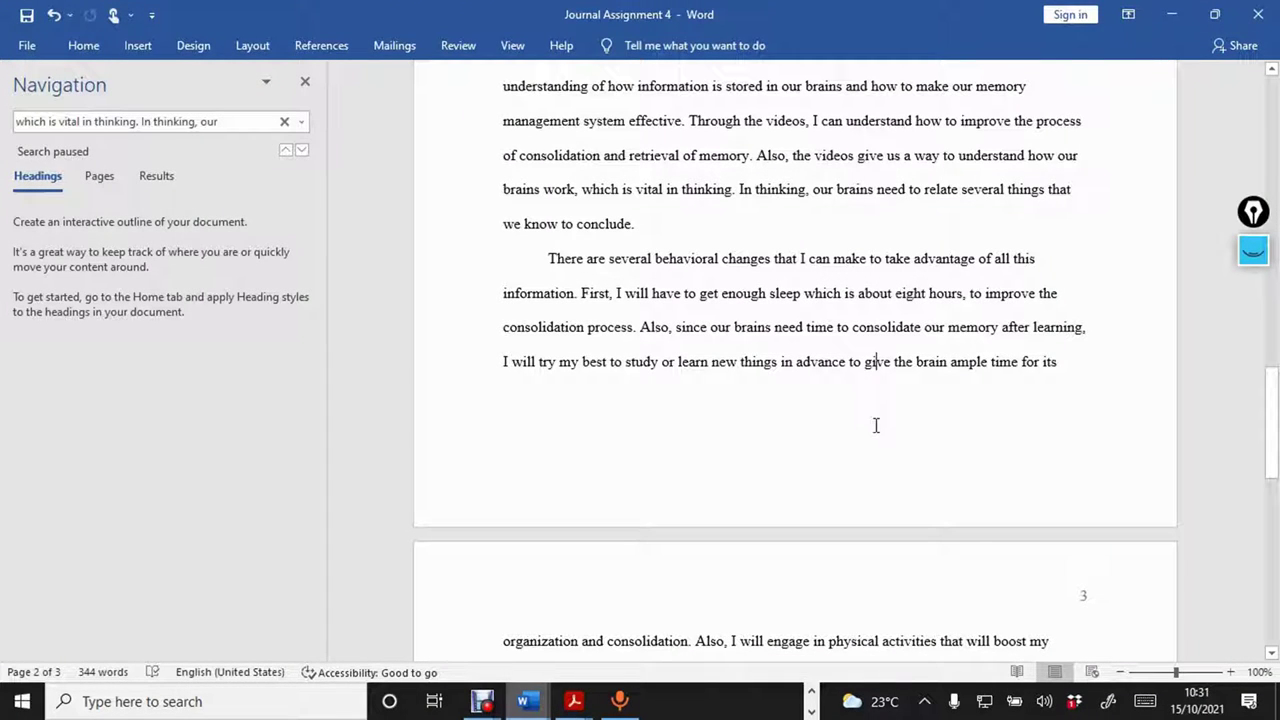
{"action": "left_click", "coordinate": [1268, 12]}
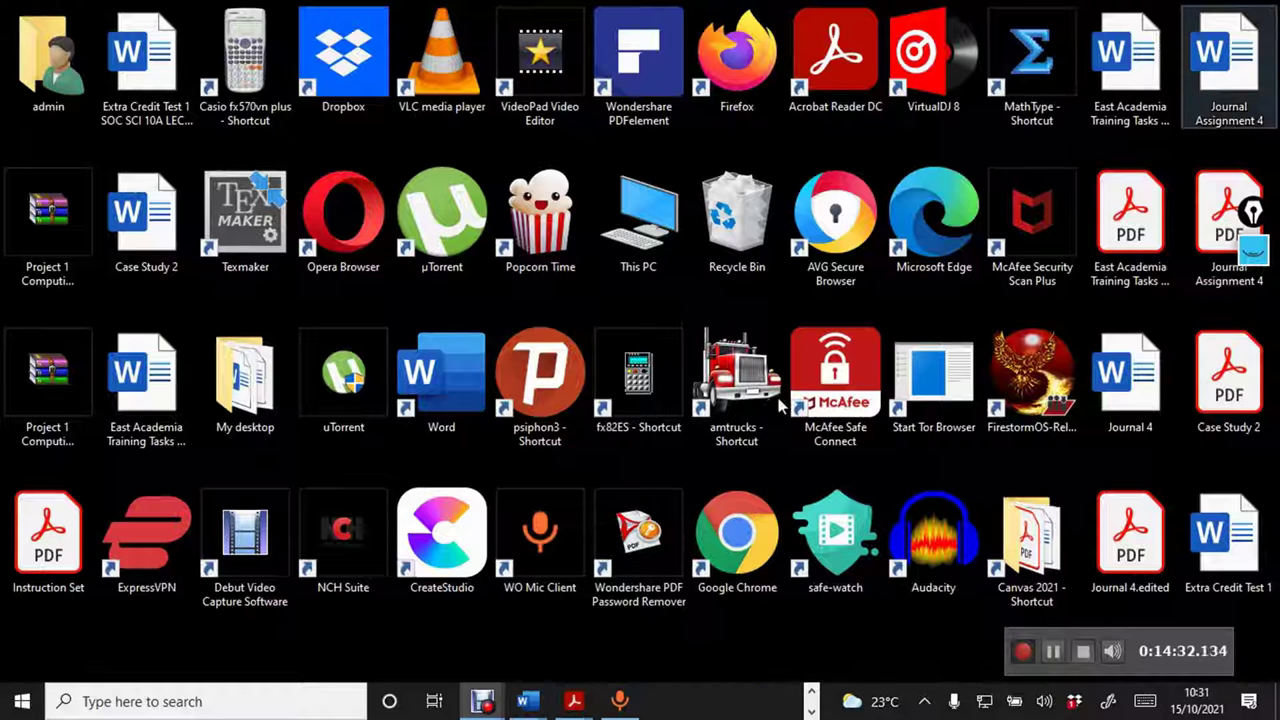
Switch to Chrome and upload Journal Assignment 4 from the Desktop into Grammarly.
{"action": "left_click", "coordinate": [811, 693]}
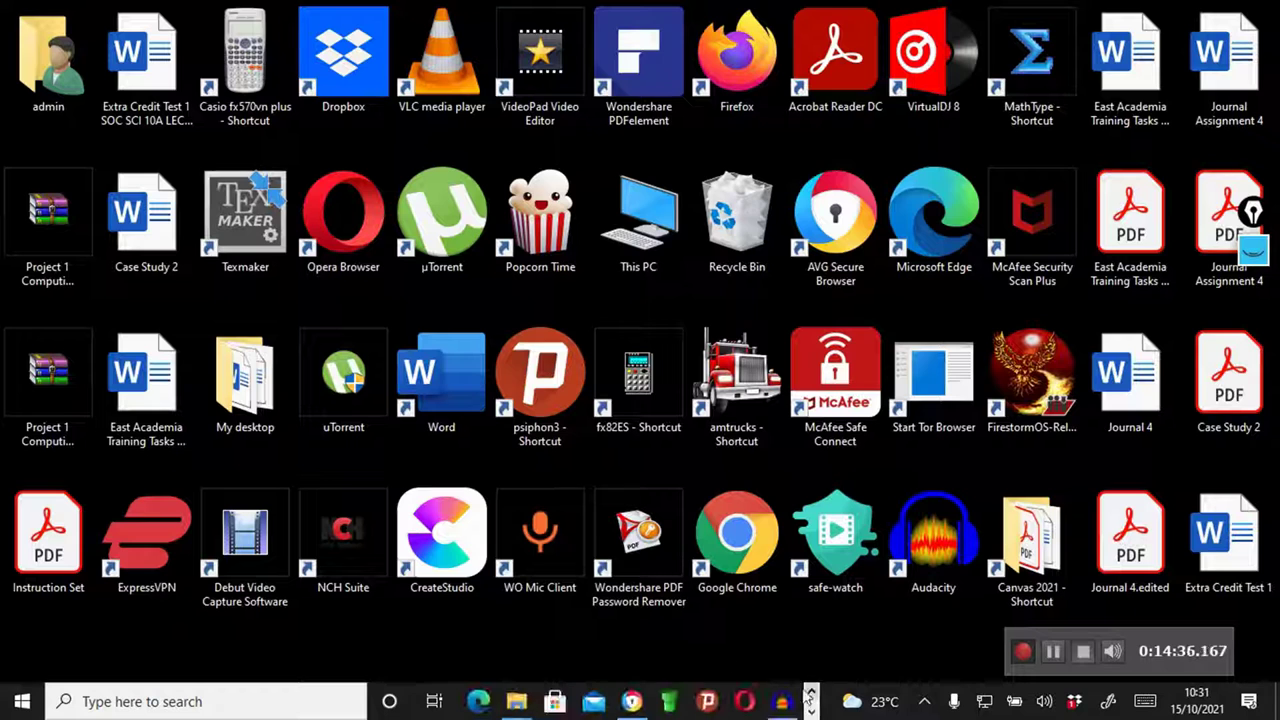
{"action": "left_click", "coordinate": [632, 701]}
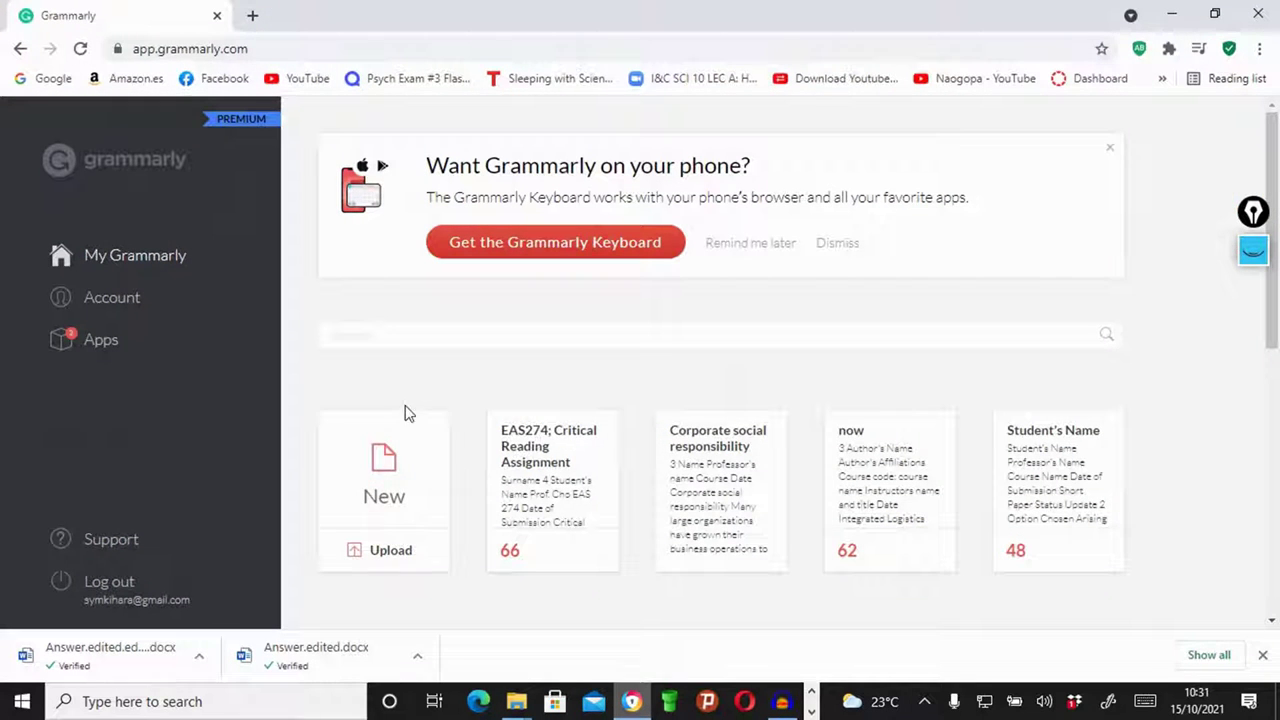
{"action": "left_click", "coordinate": [362, 556]}
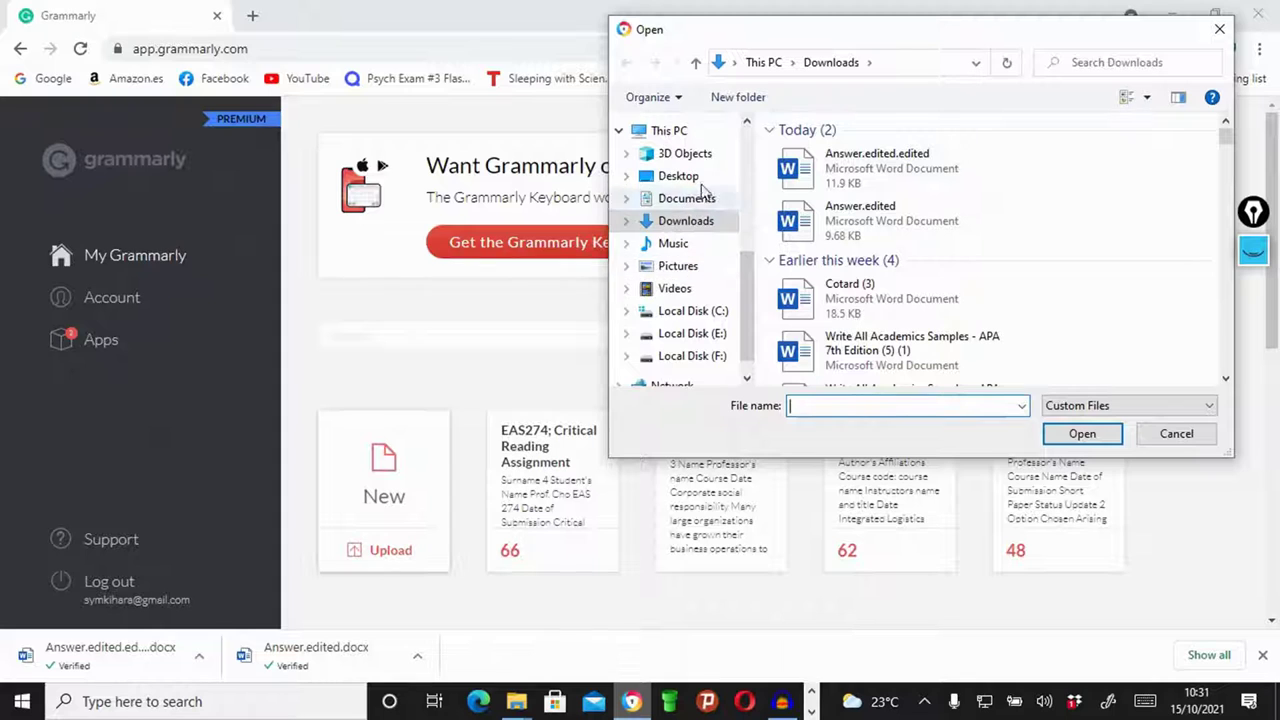
{"action": "left_click", "coordinate": [674, 178]}
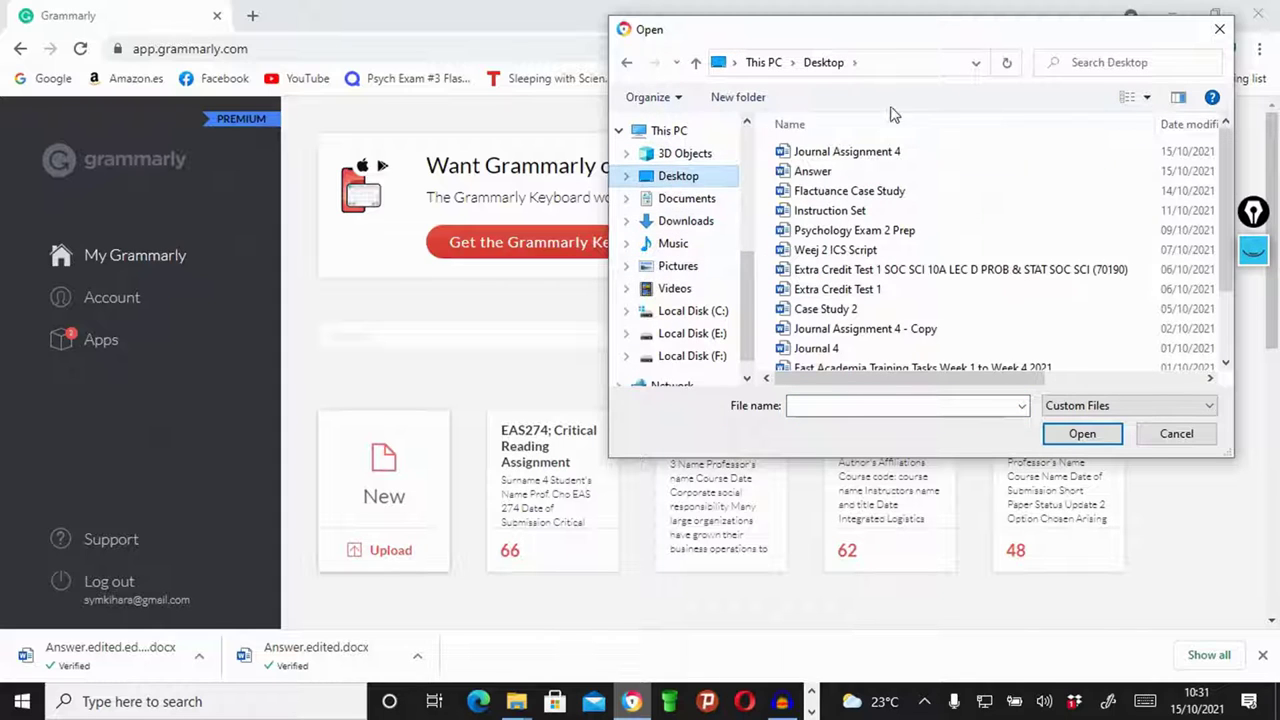
{"action": "left_click", "coordinate": [875, 151]}
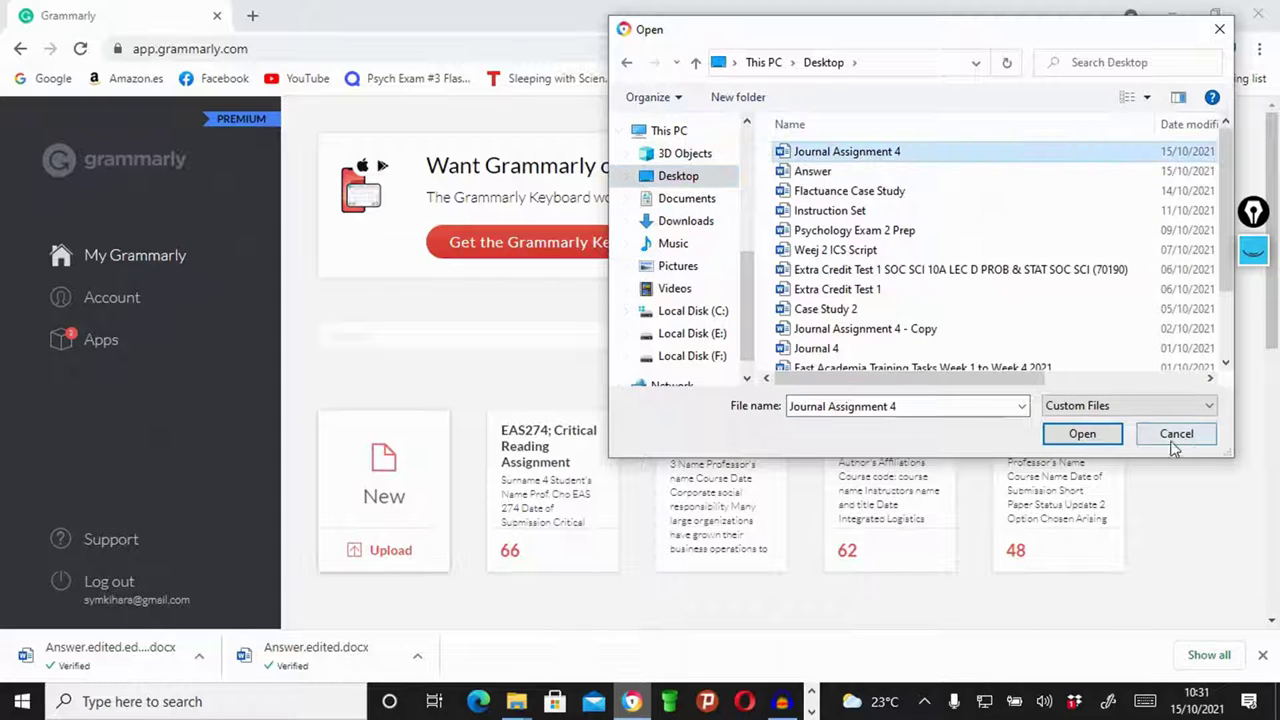
{"action": "left_click", "coordinate": [1085, 437]}
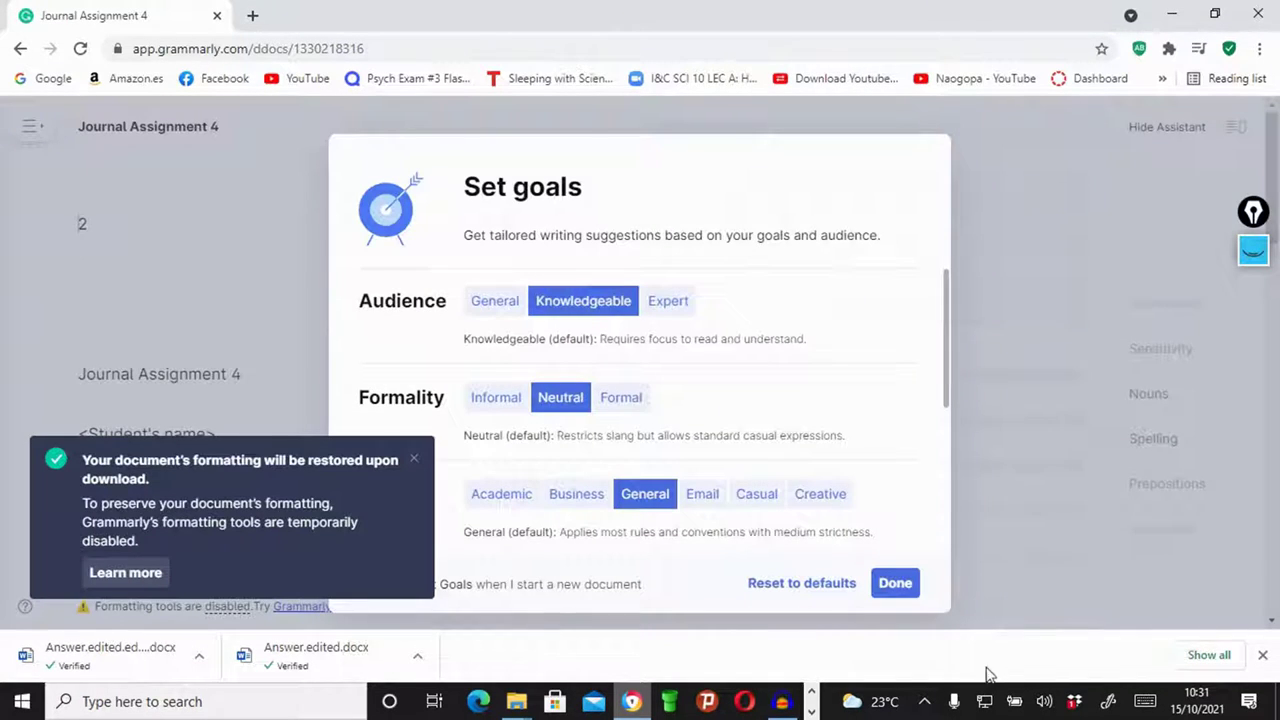
Accept the default writing goals and dismiss the passive-voice flags on 'are involved' and both 'is obtained'.
{"action": "left_click", "coordinate": [896, 590]}
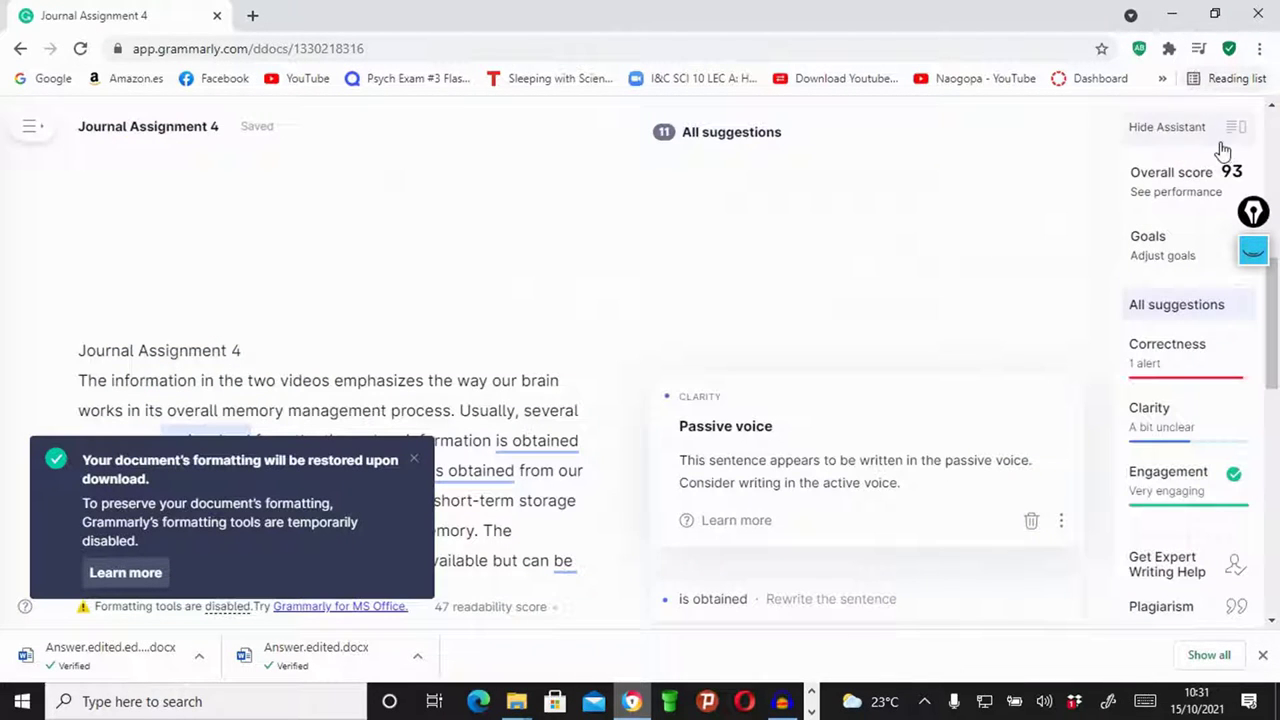
{"action": "left_click", "coordinate": [415, 463]}
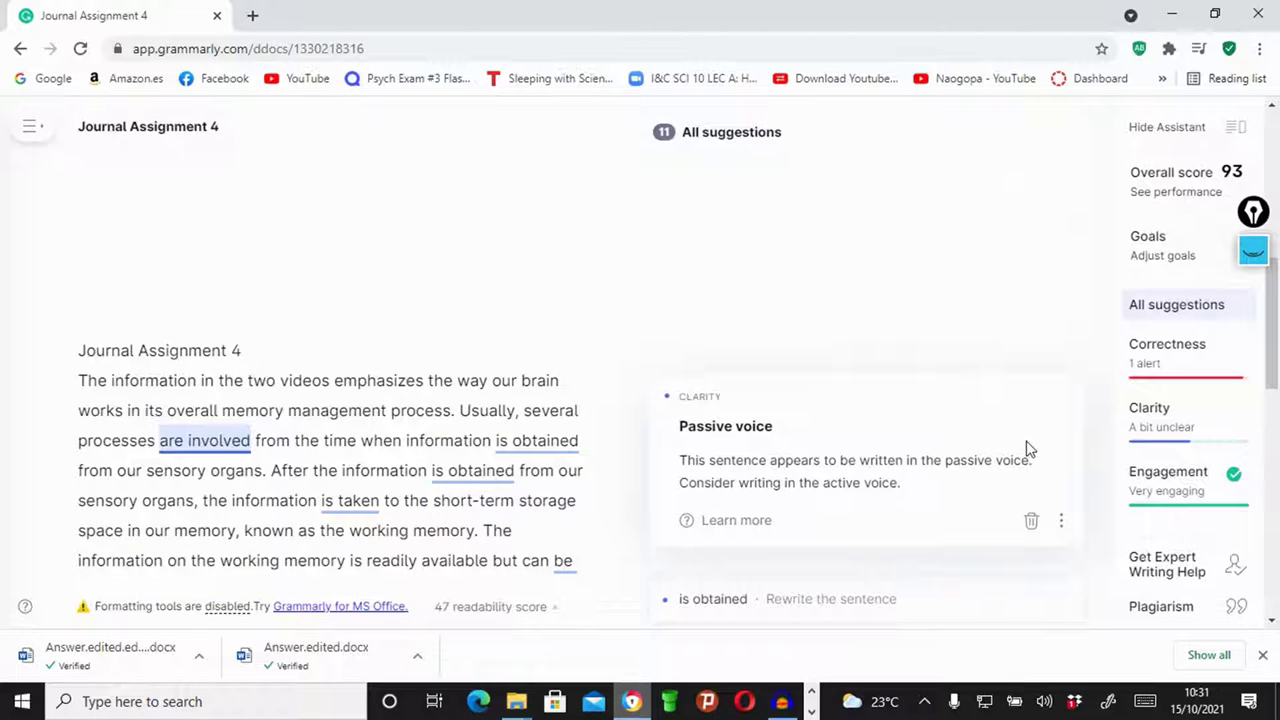
{"action": "scroll", "coordinate": [1028, 449], "scroll_direction": "down", "scroll_amount": 3}
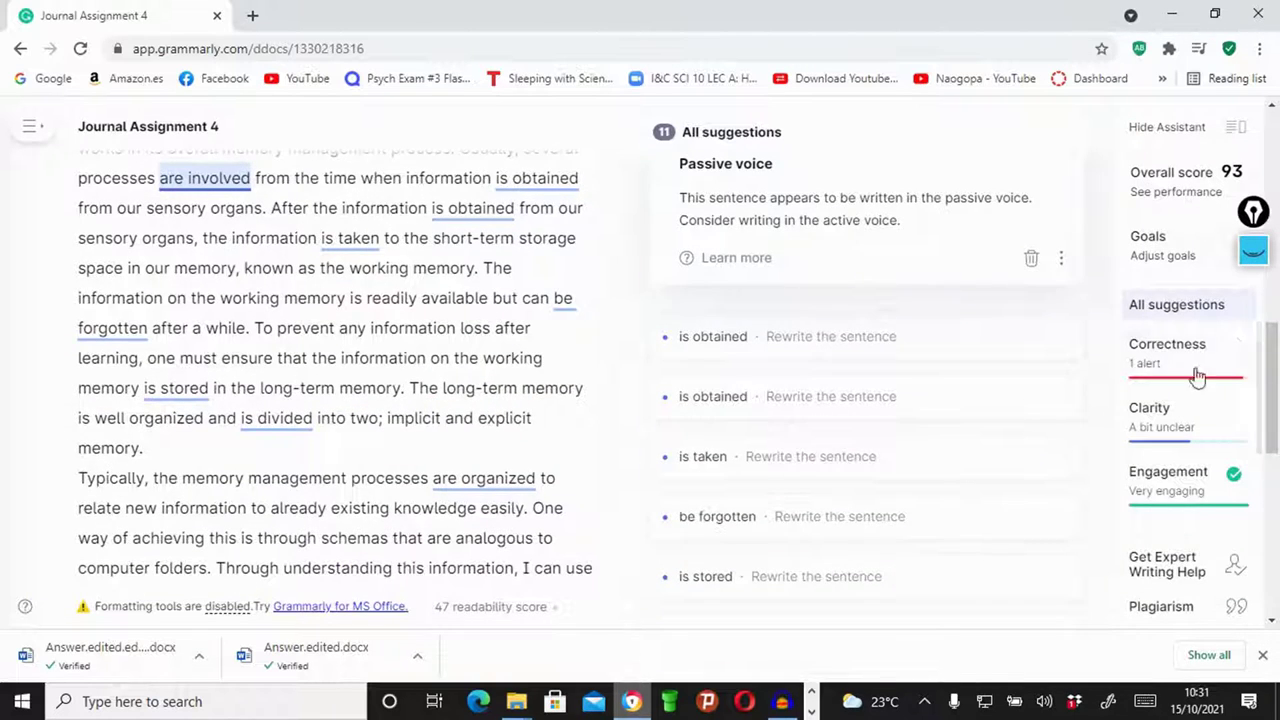
{"action": "left_click", "coordinate": [1032, 262]}
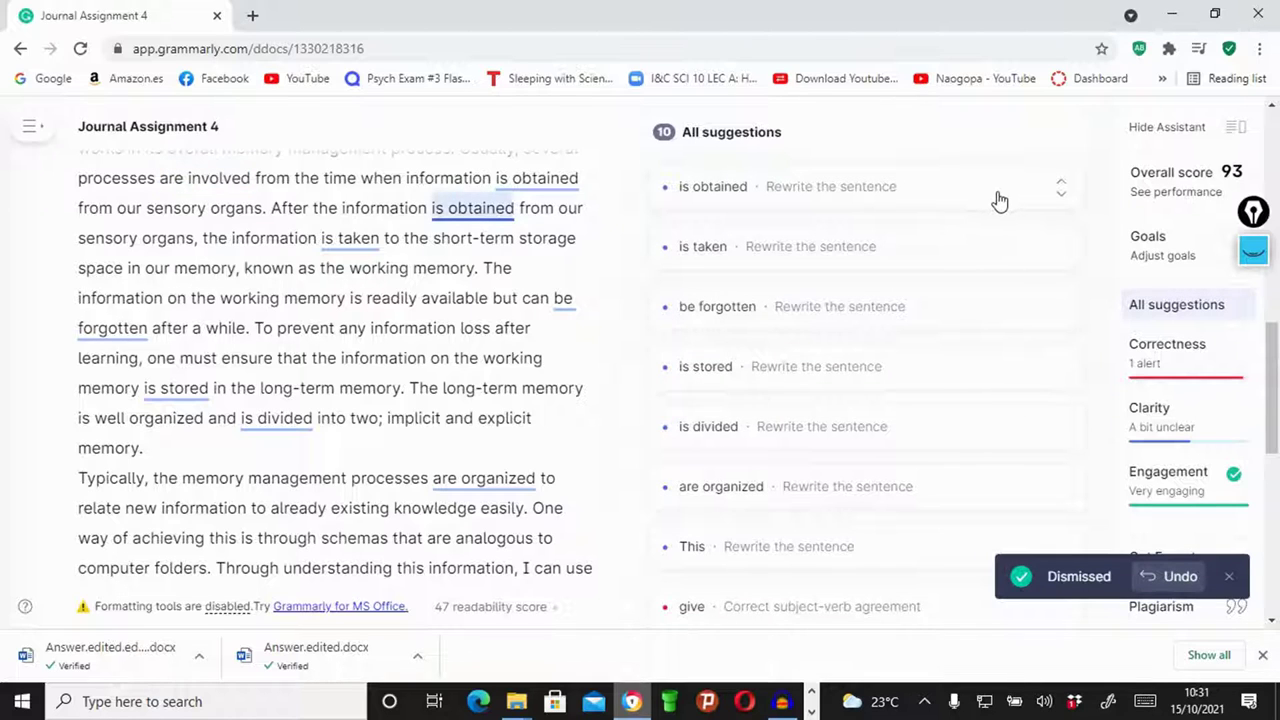
{"action": "left_click", "coordinate": [998, 203]}
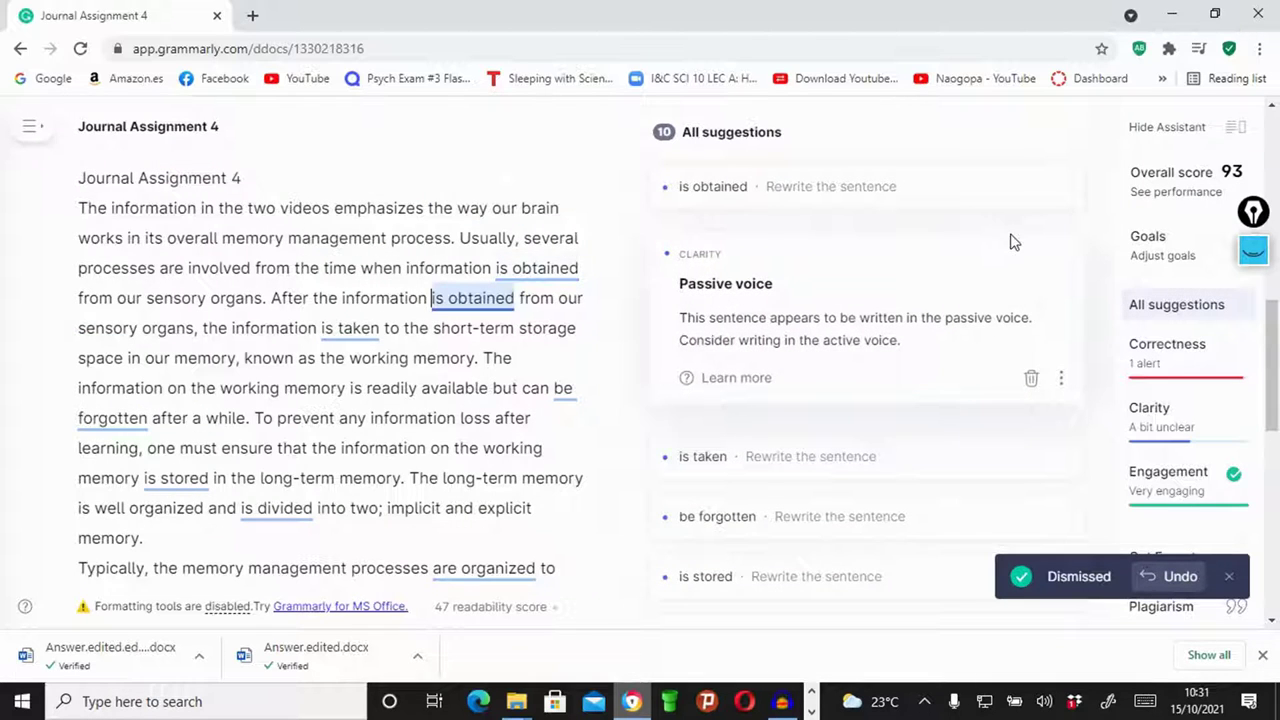
{"action": "left_click", "coordinate": [1031, 377]}
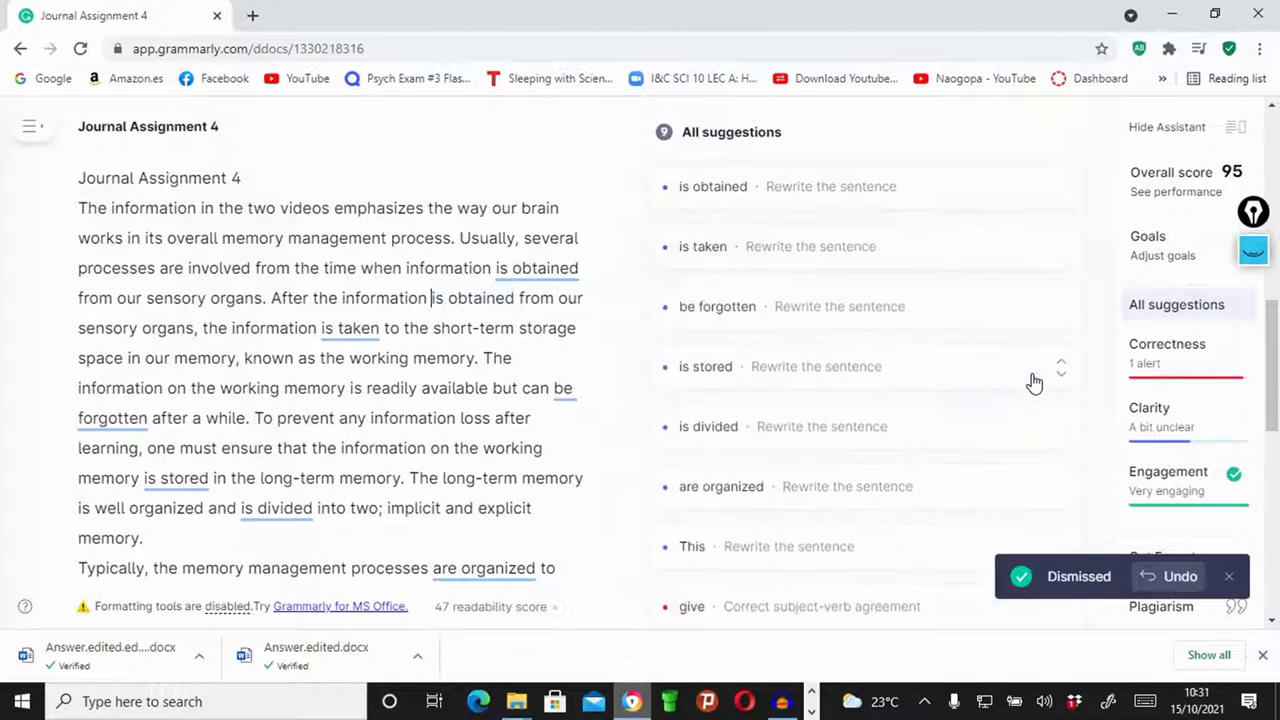
{"action": "left_click", "coordinate": [914, 194]}
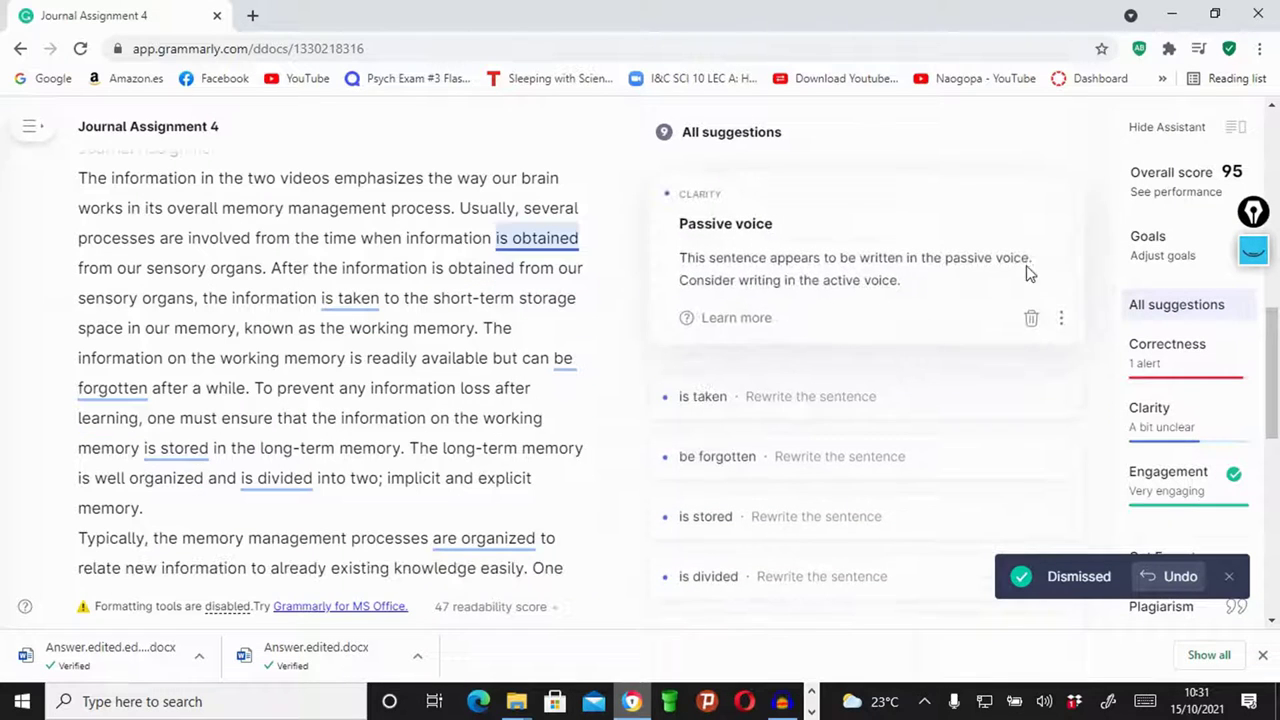
{"action": "left_click", "coordinate": [1033, 321]}
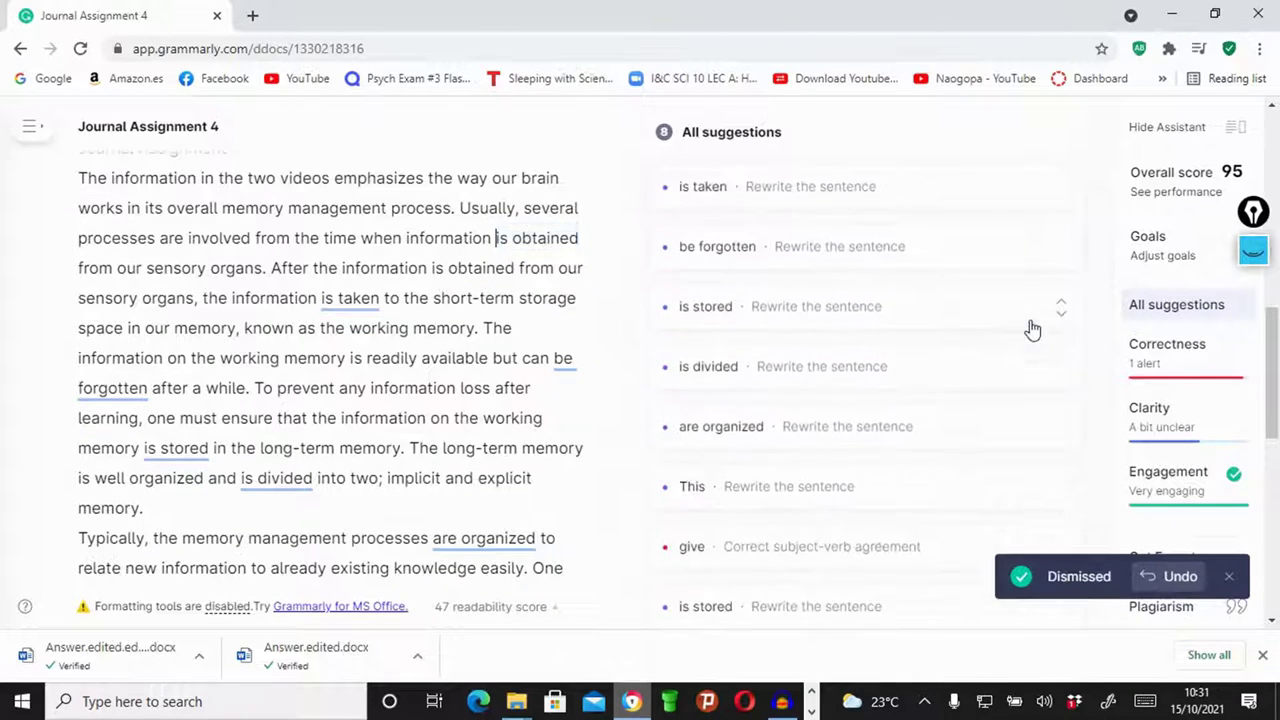
Dismiss the passive-voice flags on 'be forgotten', 'is stored', 'is divided' and 'are organized'.
{"action": "left_click", "coordinate": [790, 192]}
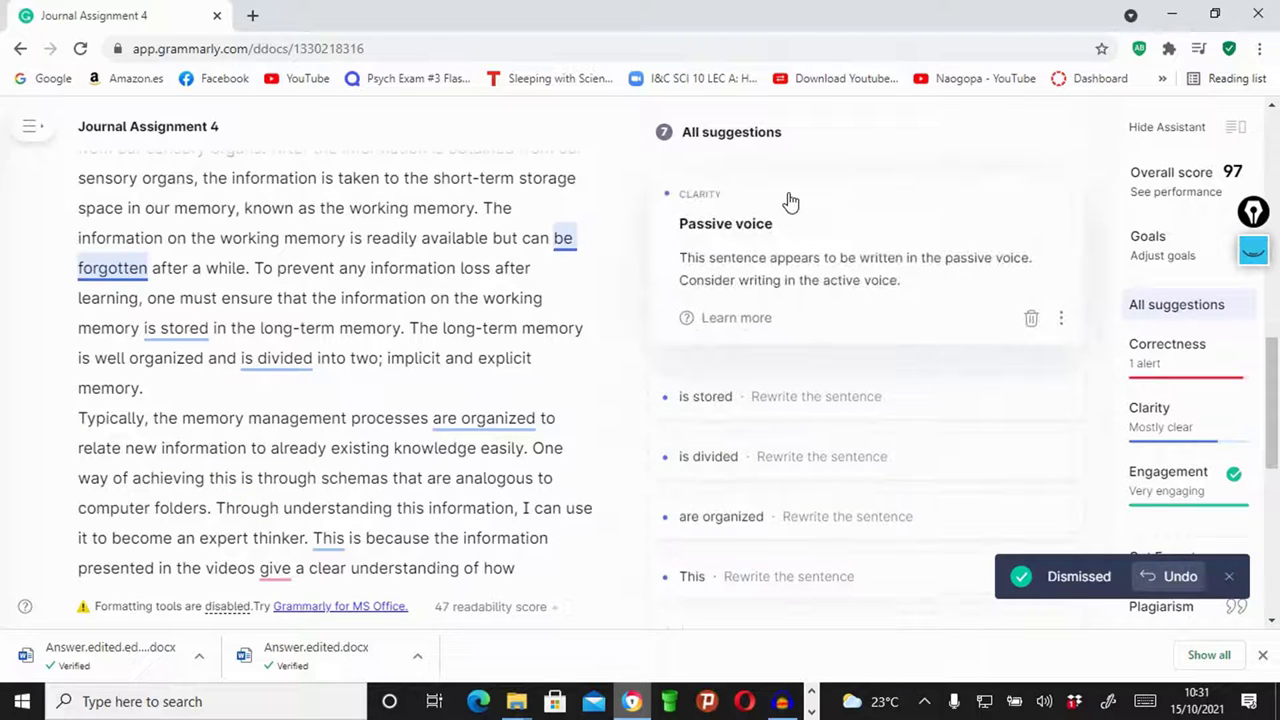
{"action": "left_click", "coordinate": [1031, 320]}
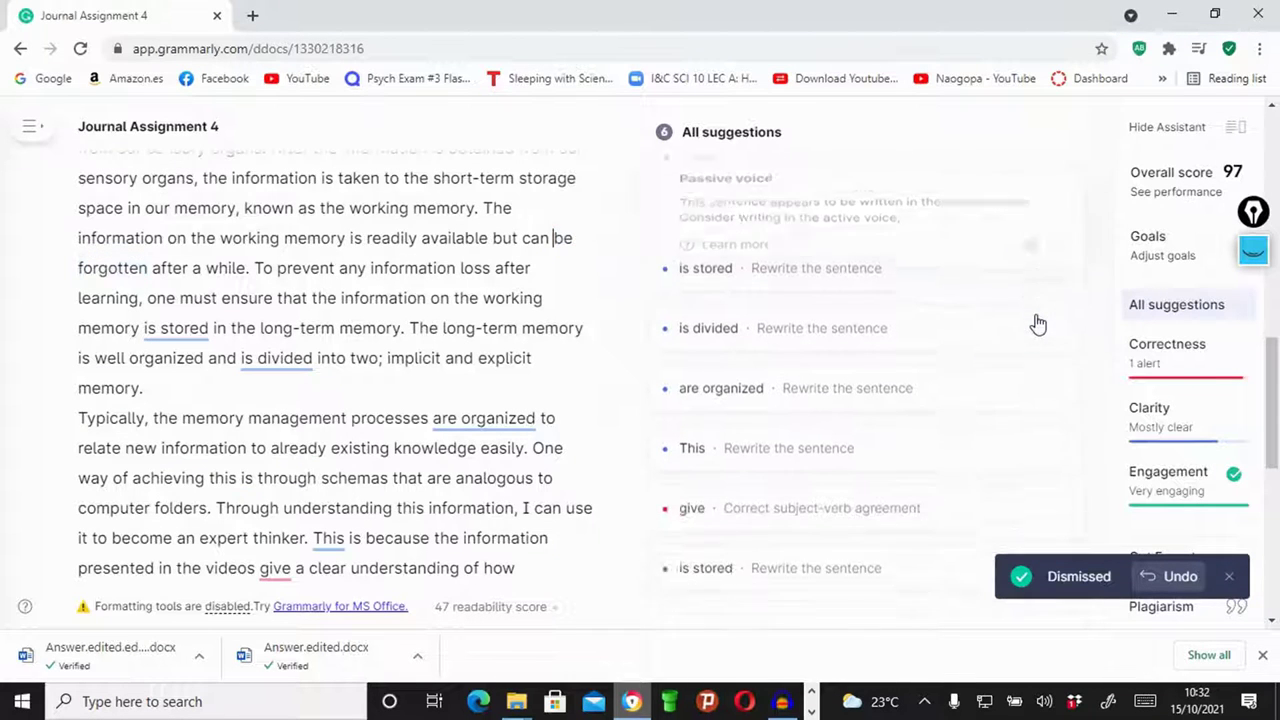
{"action": "left_click", "coordinate": [766, 200]}
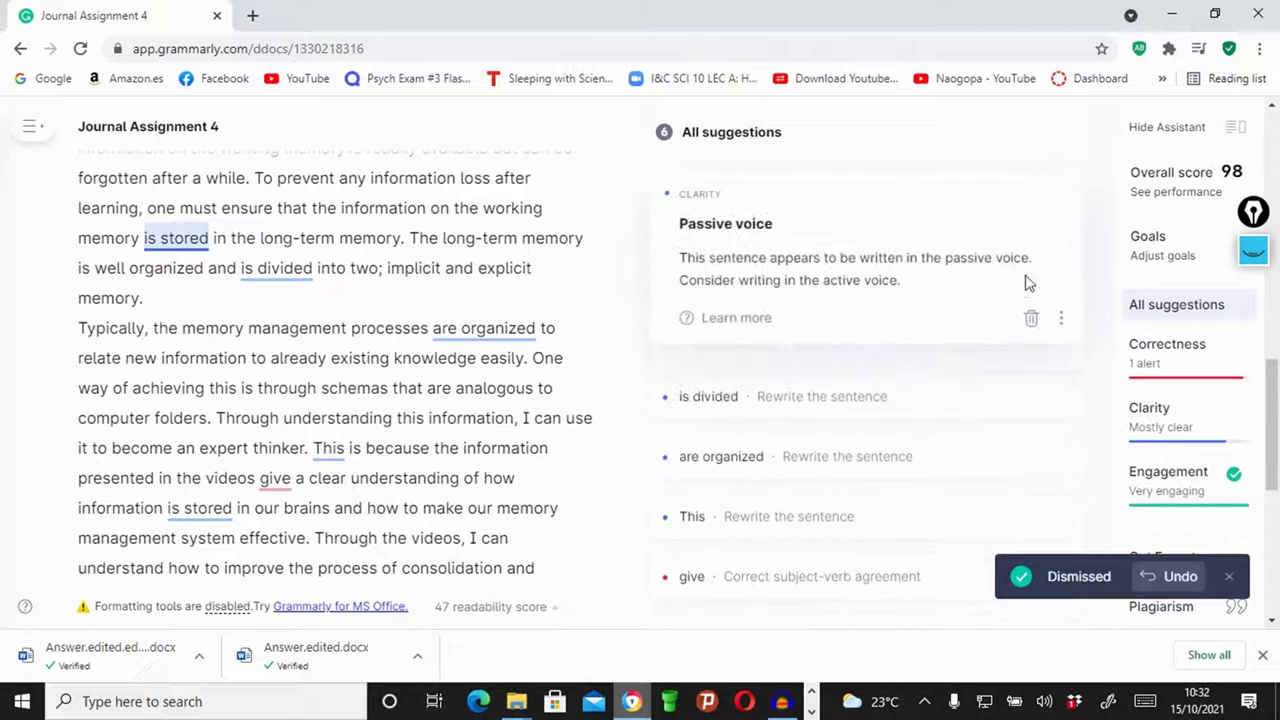
{"action": "left_click", "coordinate": [1031, 320]}
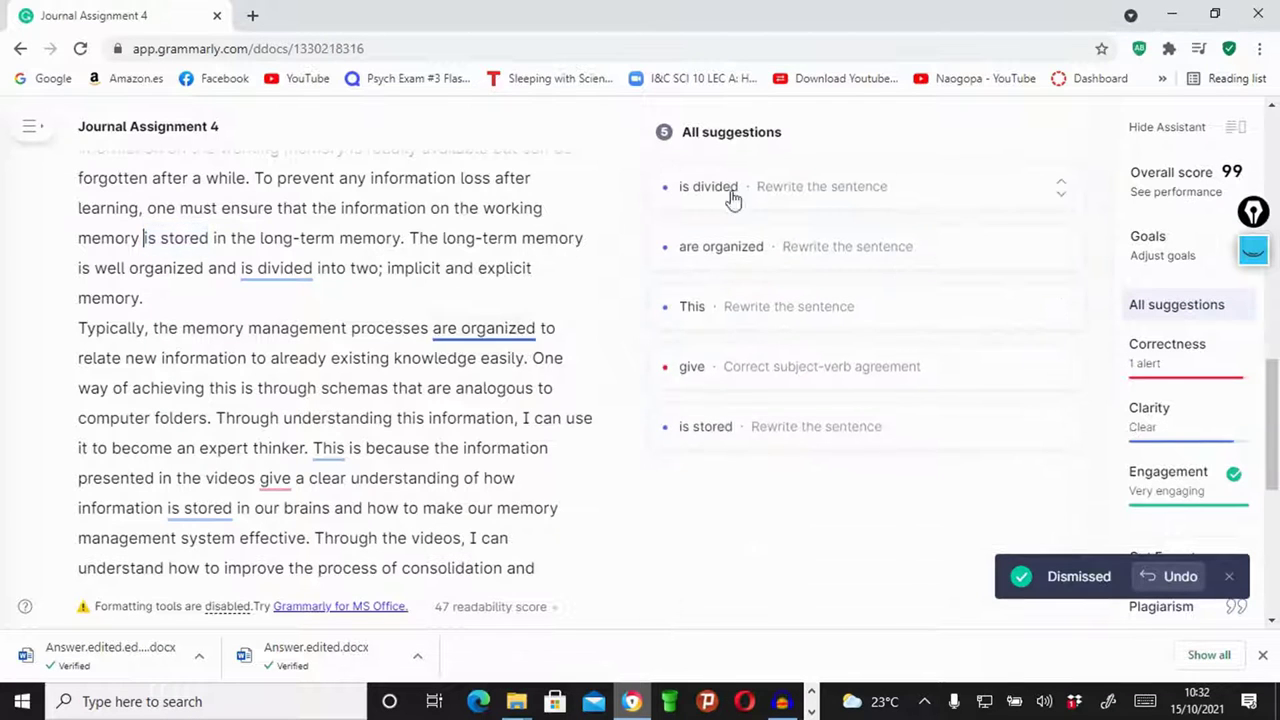
{"action": "left_click", "coordinate": [722, 188]}
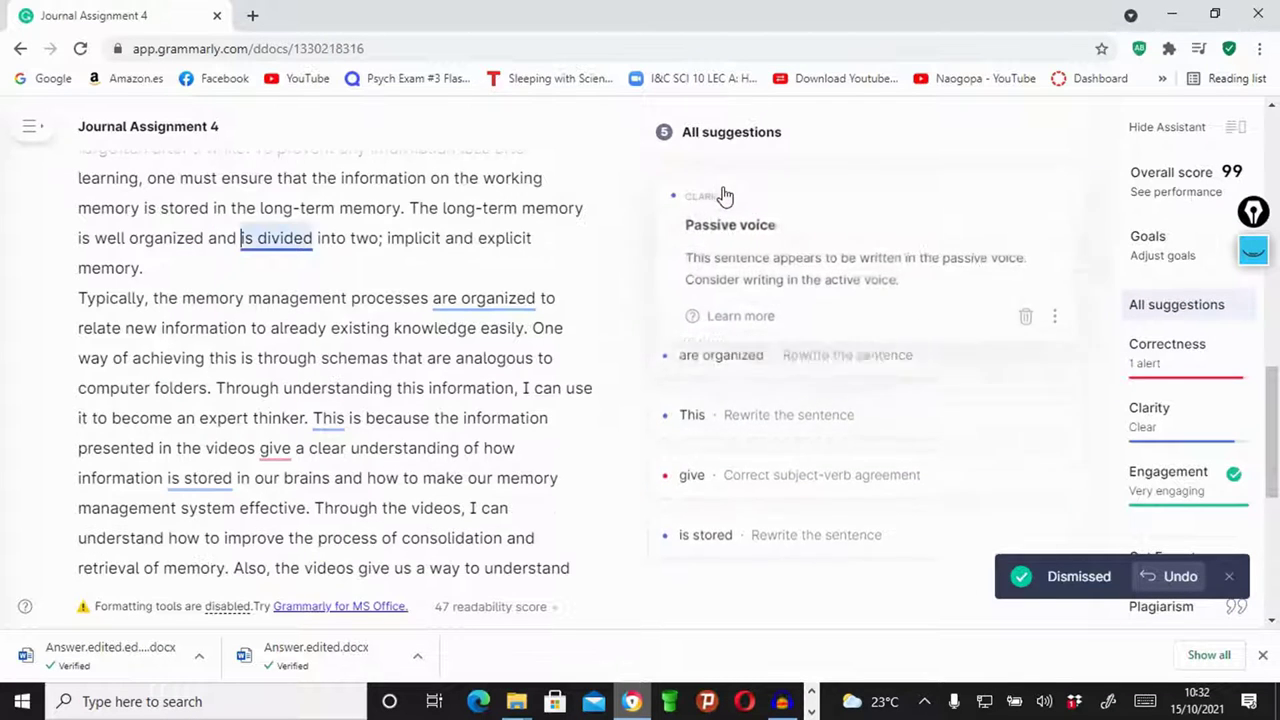
{"action": "left_click", "coordinate": [1031, 320]}
{"action": "left_click", "coordinate": [777, 188]}
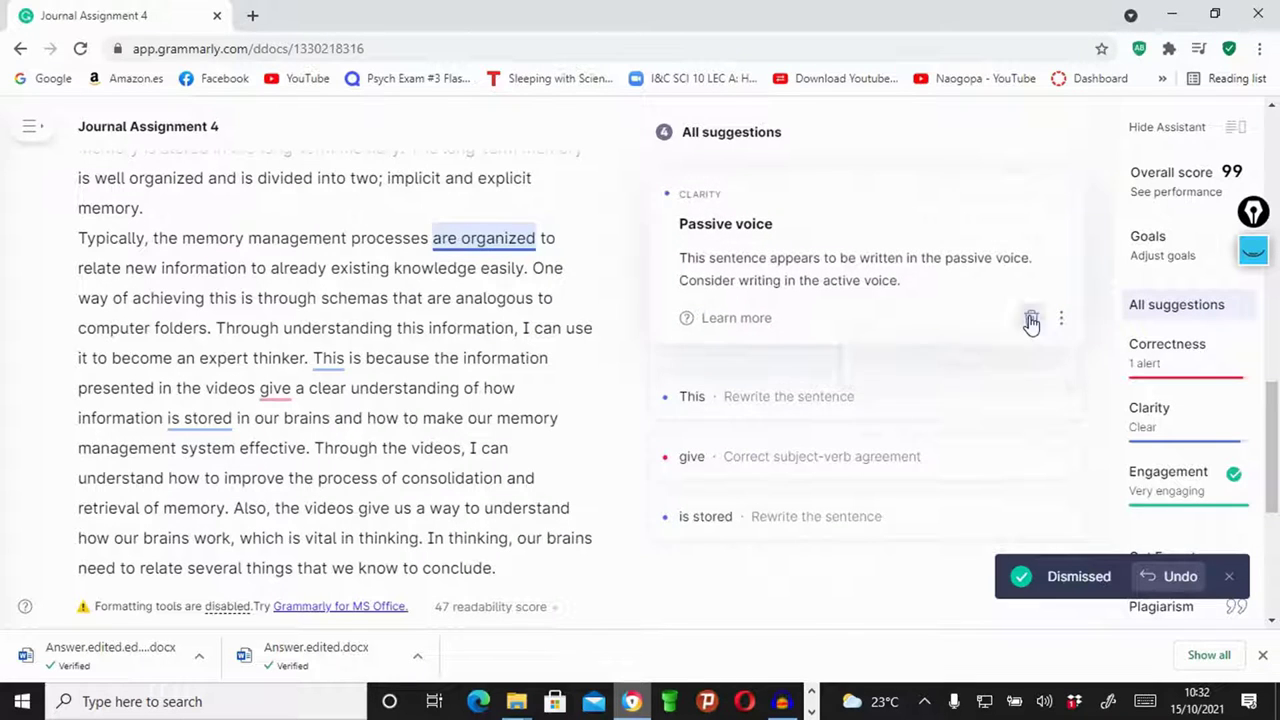
{"action": "left_click", "coordinate": [1031, 318]}
Dismiss the 'This' unclear-antecedent flag, change 'give' to 'gives', and ignore the last 'is stored' flag.
{"action": "left_click", "coordinate": [783, 190]}
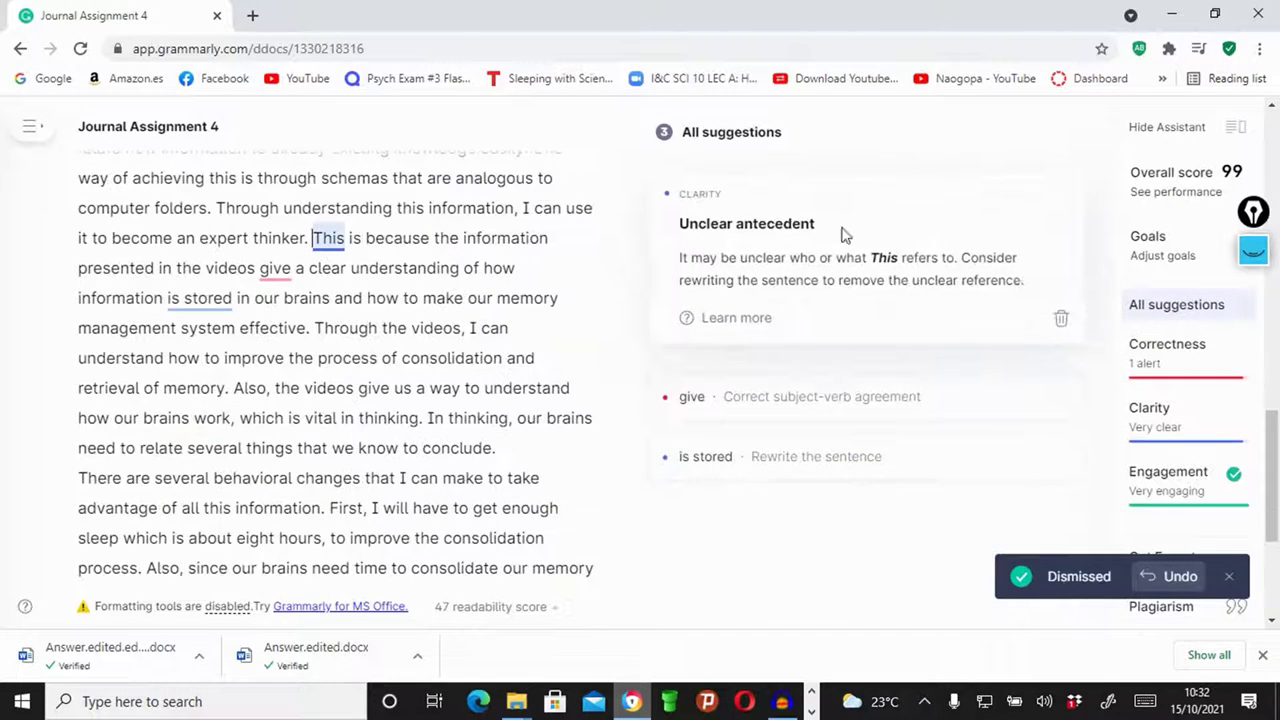
{"action": "left_click", "coordinate": [1062, 324]}
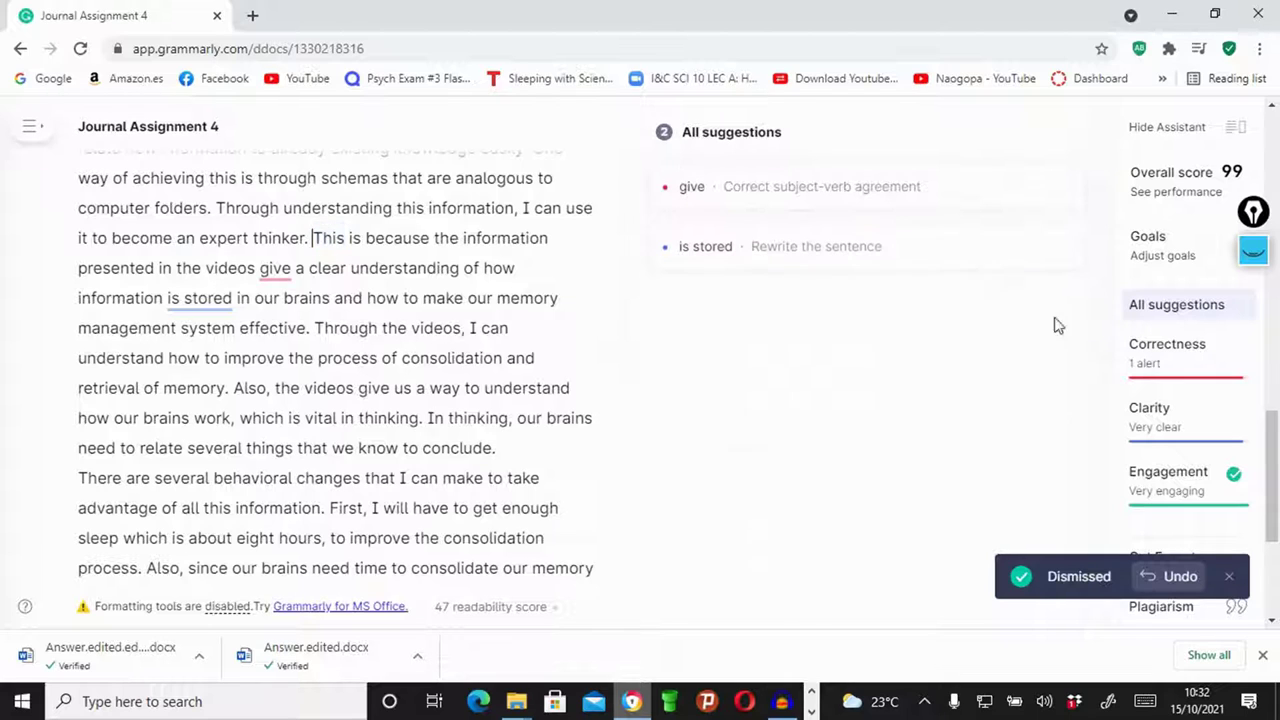
{"action": "left_click", "coordinate": [836, 197]}
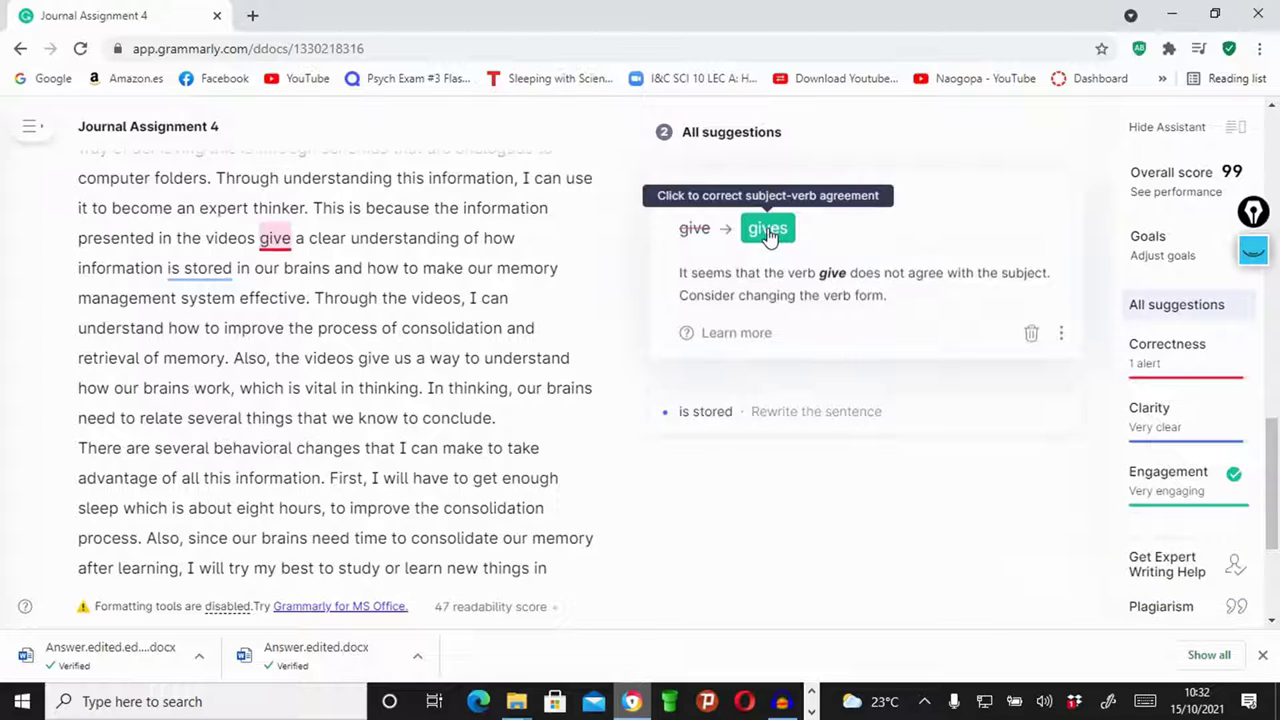
{"action": "left_click", "coordinate": [768, 230]}
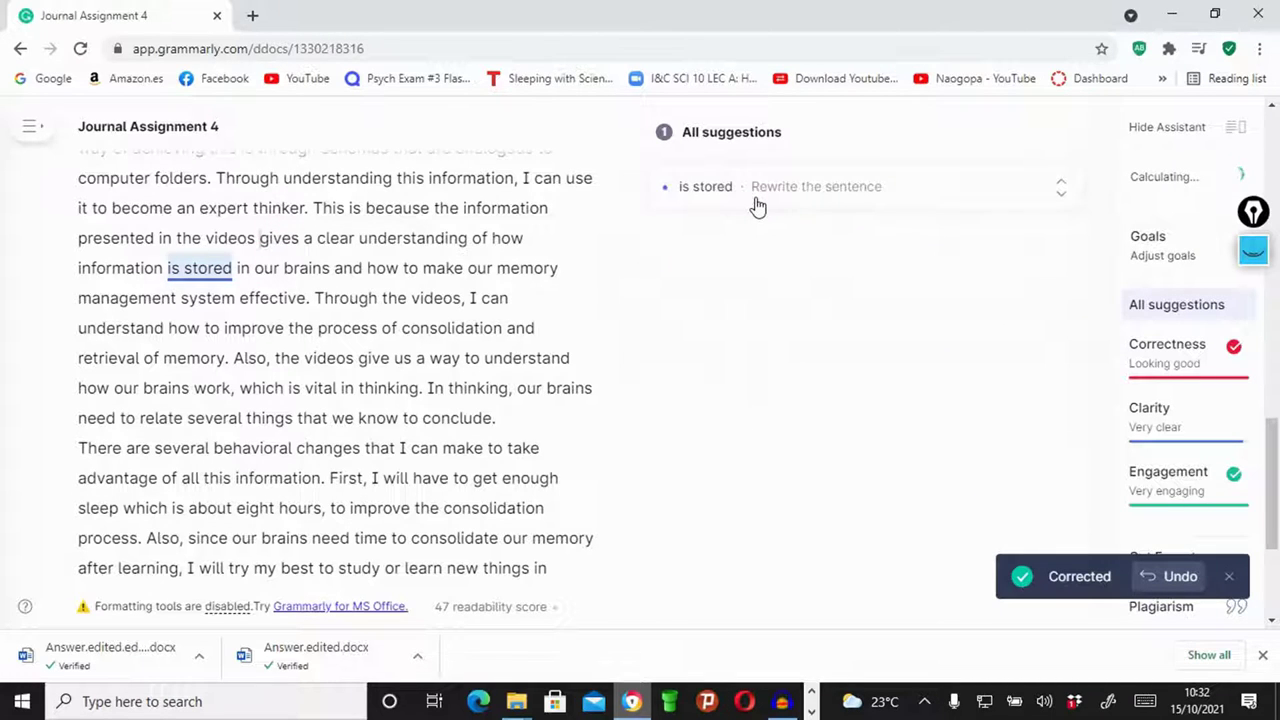
{"action": "left_click", "coordinate": [757, 205]}
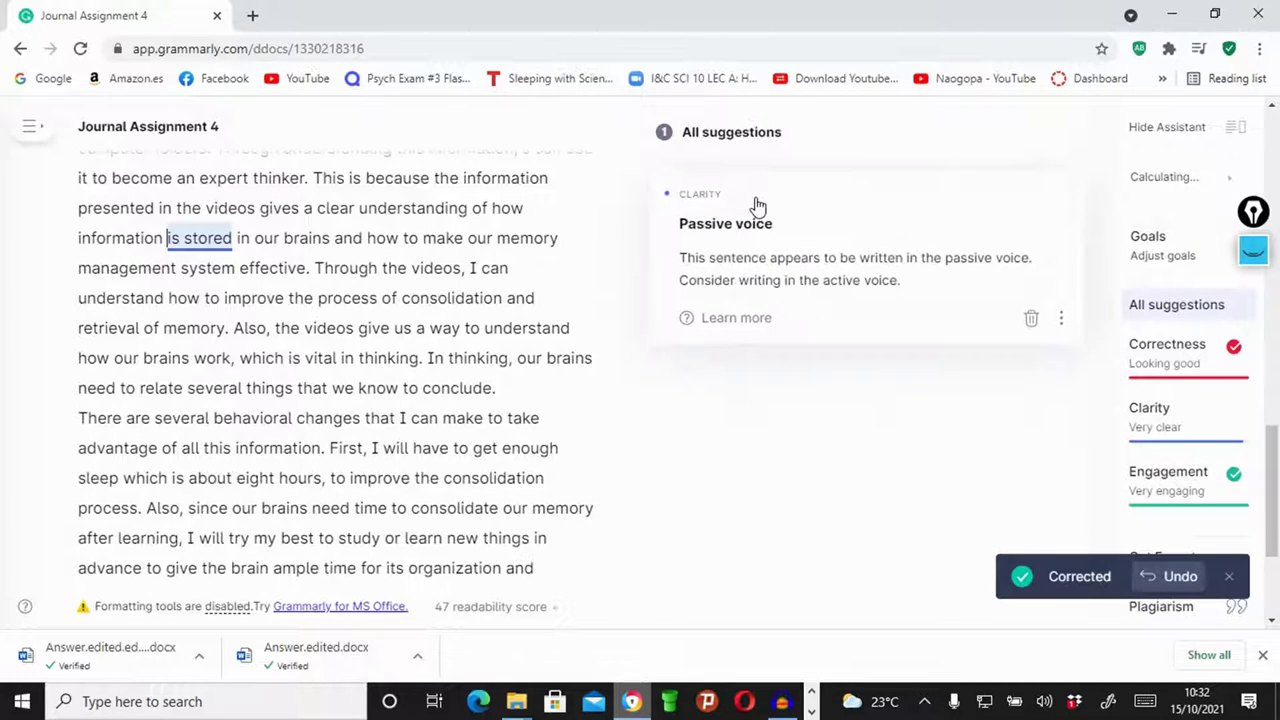
{"action": "left_click", "coordinate": [1032, 322]}
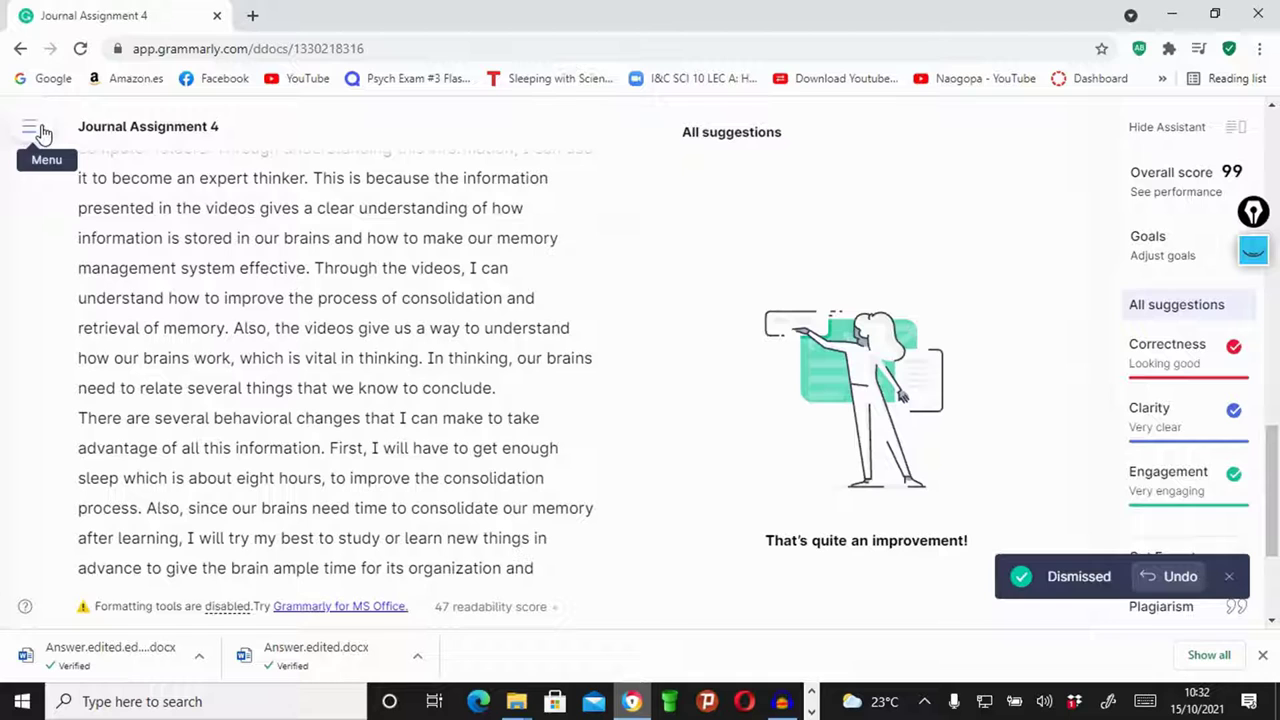
Delete the old Journal Assignment 4 document from the My Grammarly list.
{"action": "left_click", "coordinate": [38, 131]}
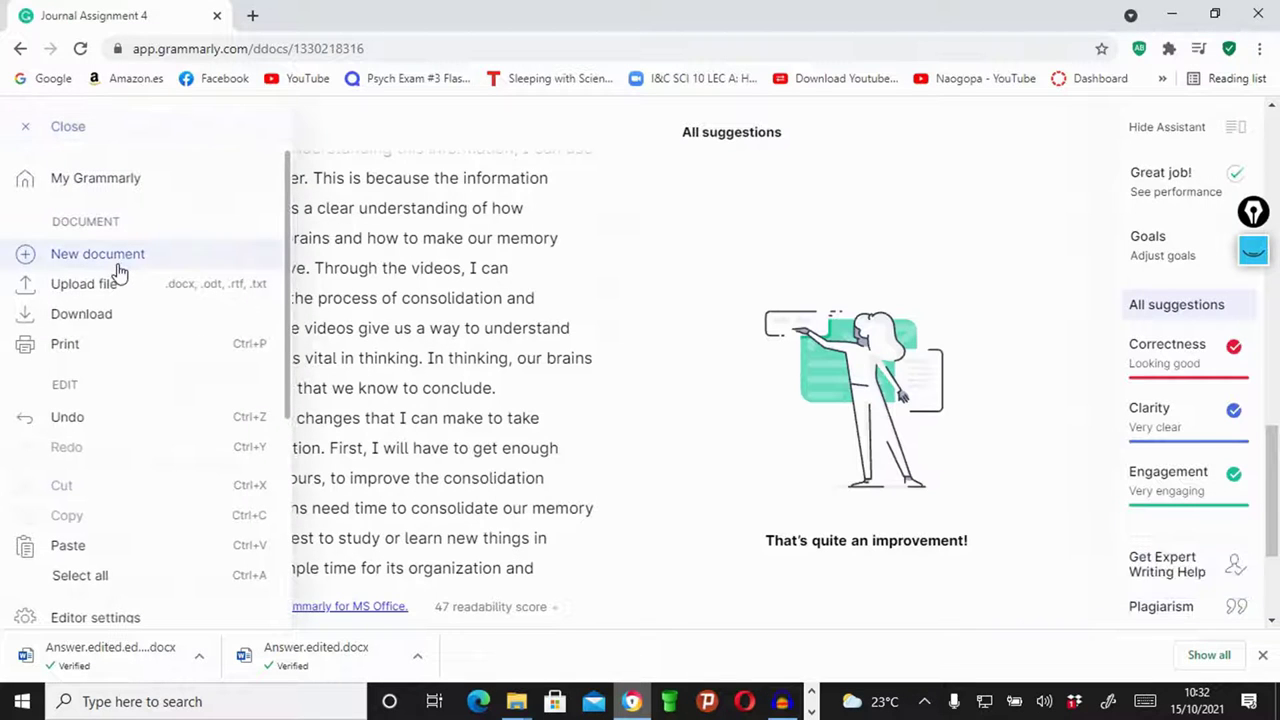
{"action": "left_click", "coordinate": [108, 316]}
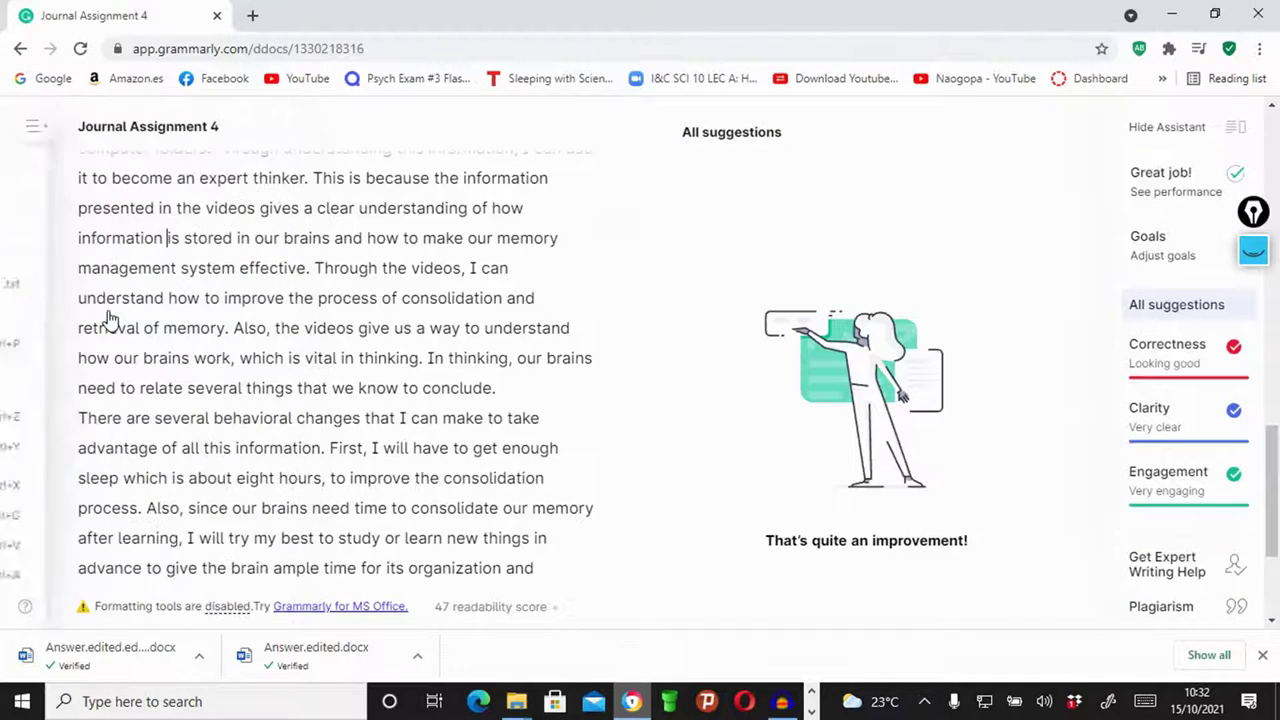
{"action": "left_click", "coordinate": [40, 135]}
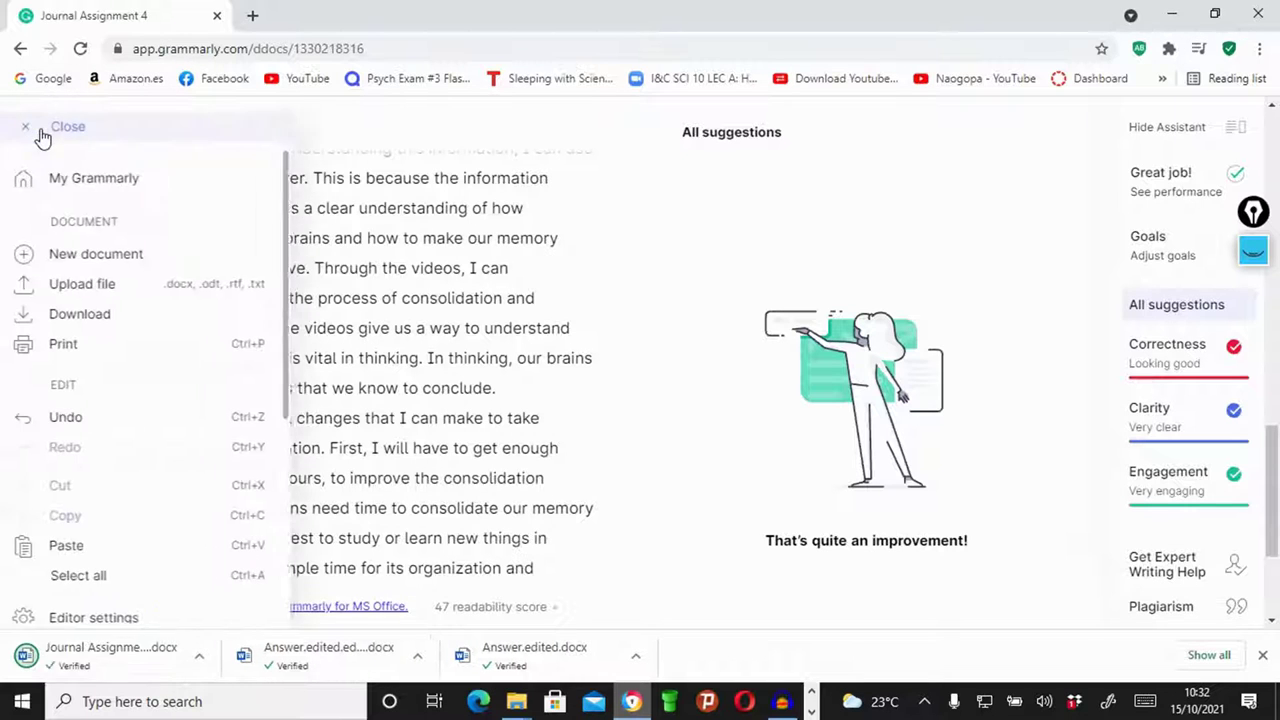
{"action": "left_click", "coordinate": [95, 180]}
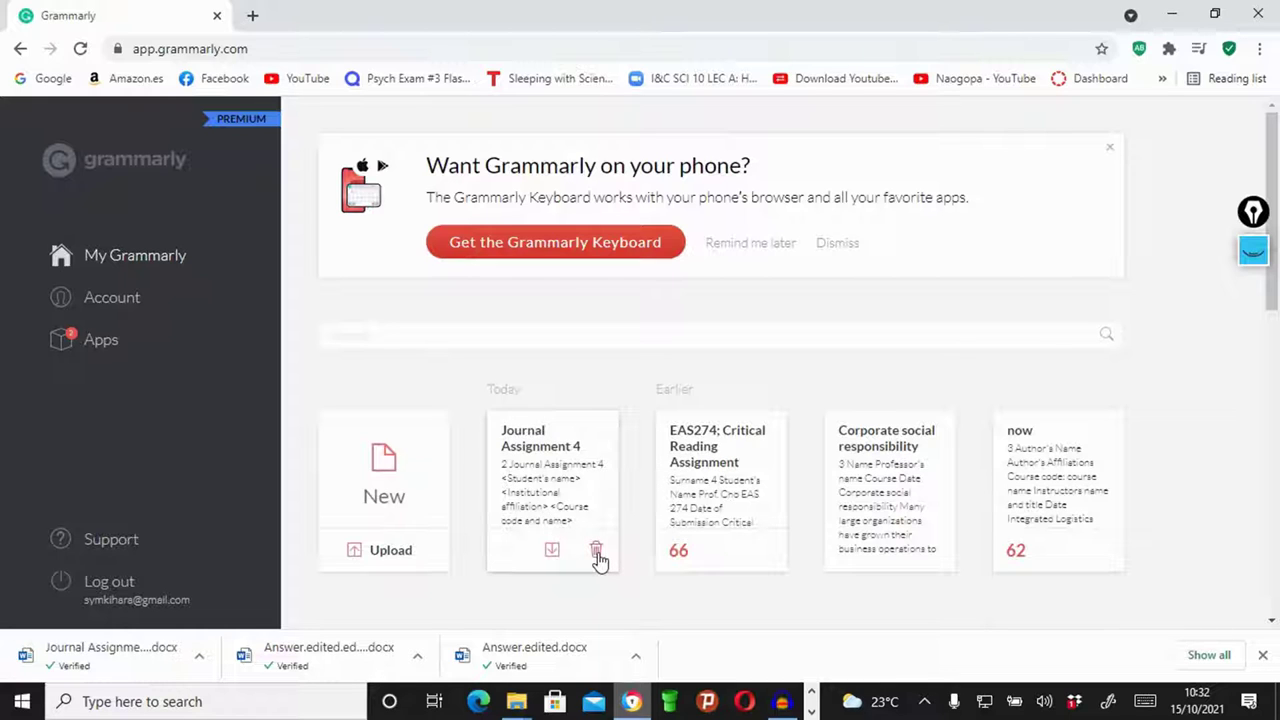
{"action": "left_click", "coordinate": [597, 553]}
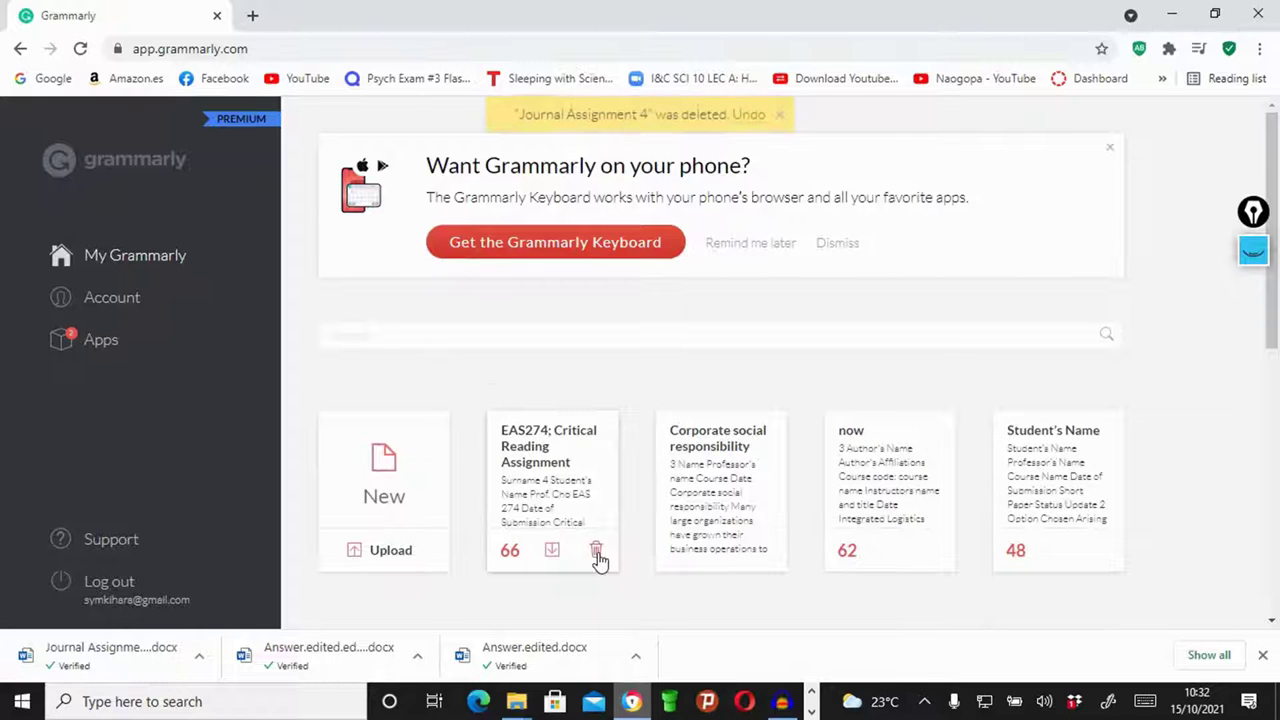
Upload Journal Assignment 4.edited from the Downloads folder for checking.
{"action": "left_click", "coordinate": [361, 560]}
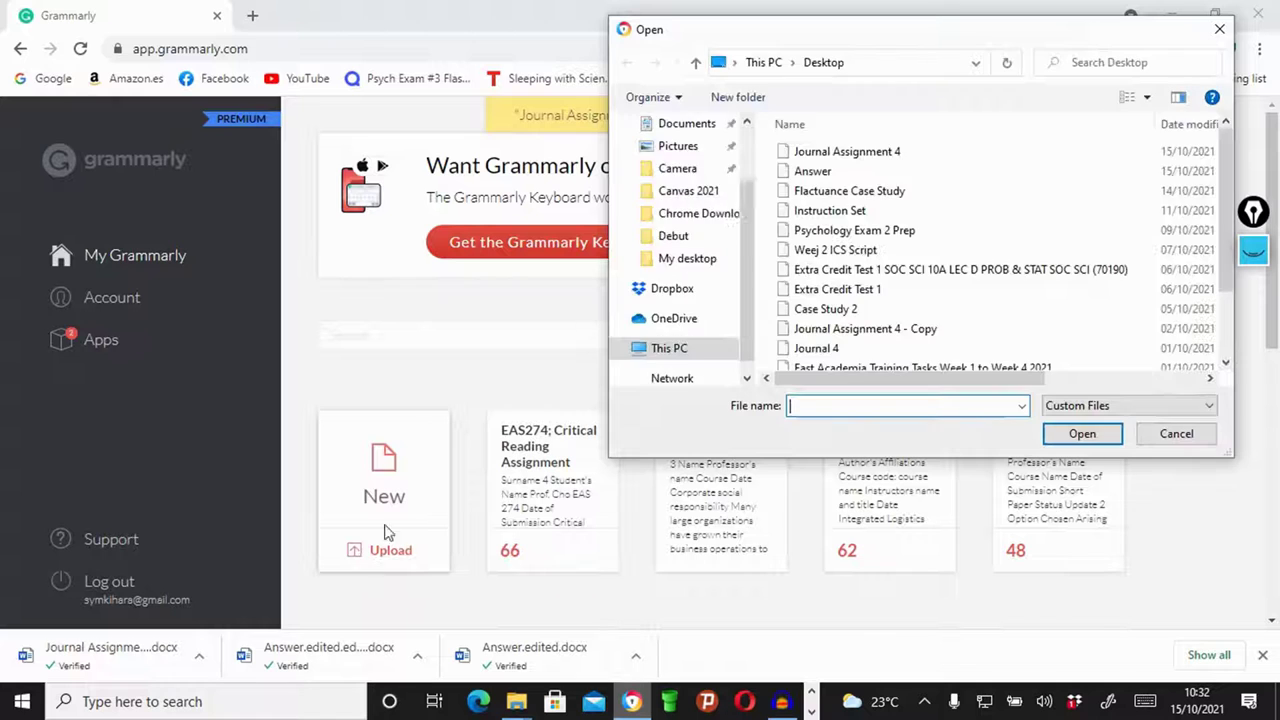
{"action": "left_click", "coordinate": [685, 223]}
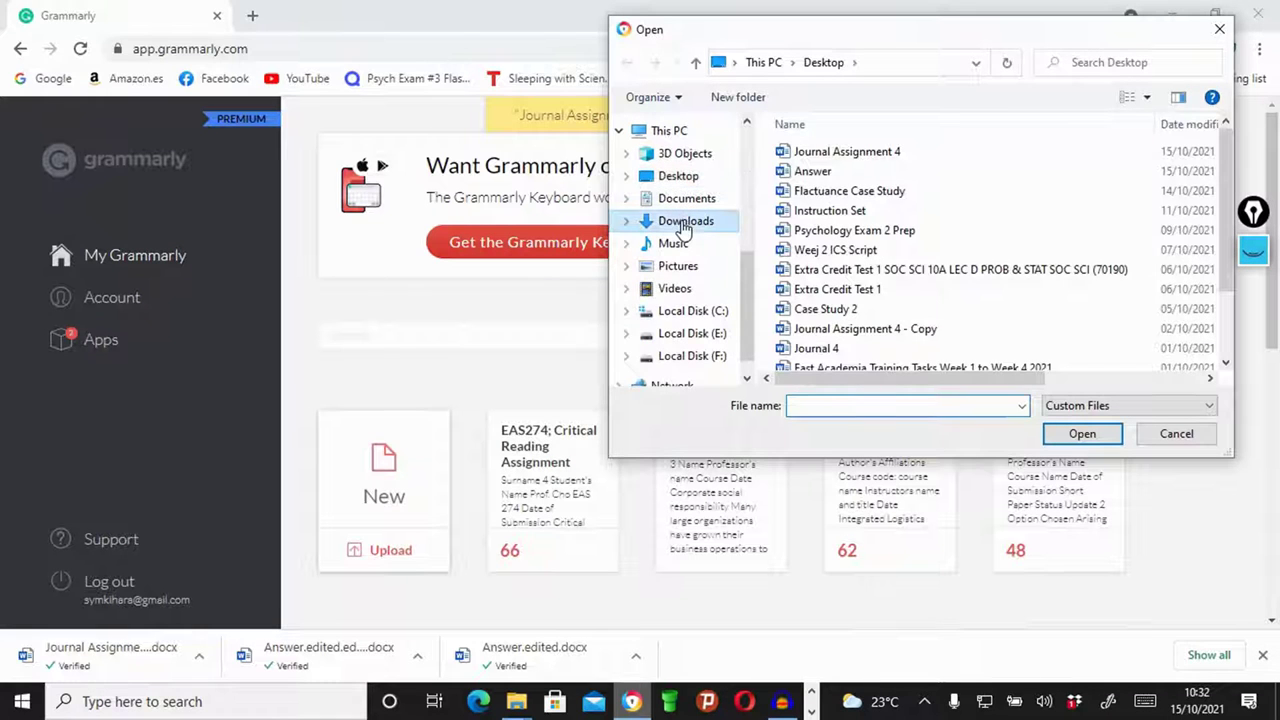
{"action": "left_click", "coordinate": [909, 165]}
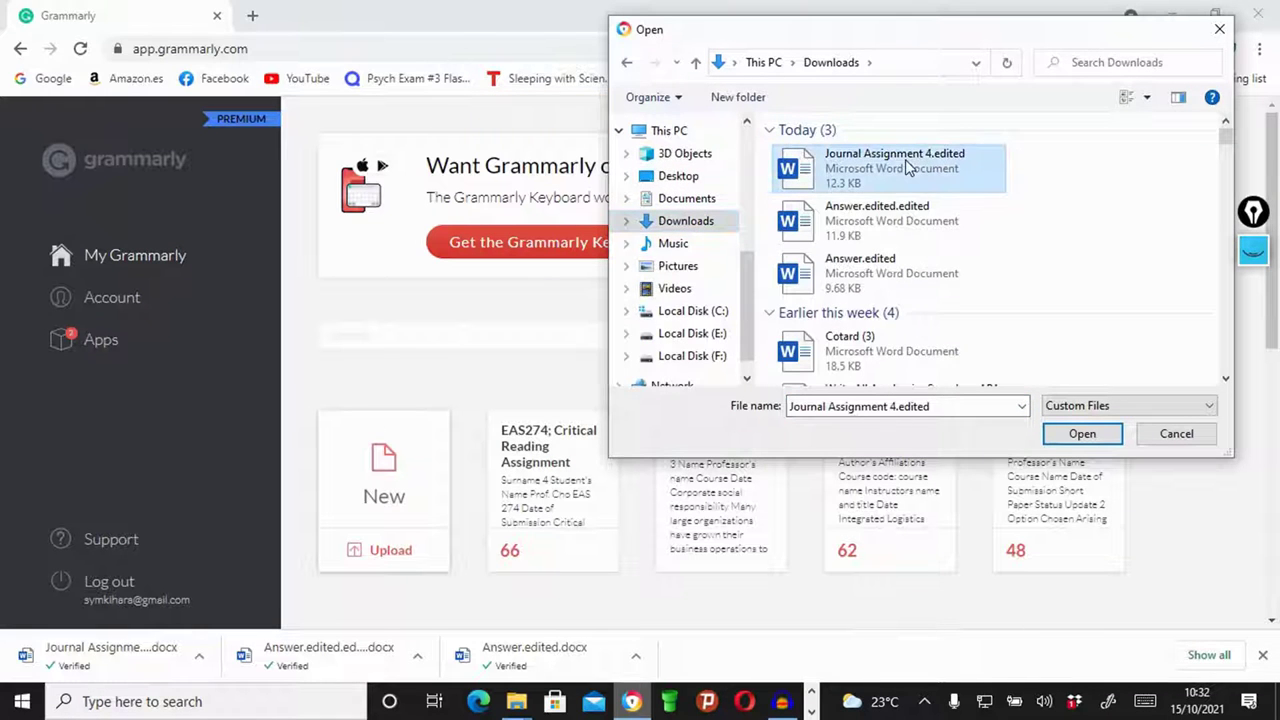
{"action": "left_click", "coordinate": [1082, 434]}
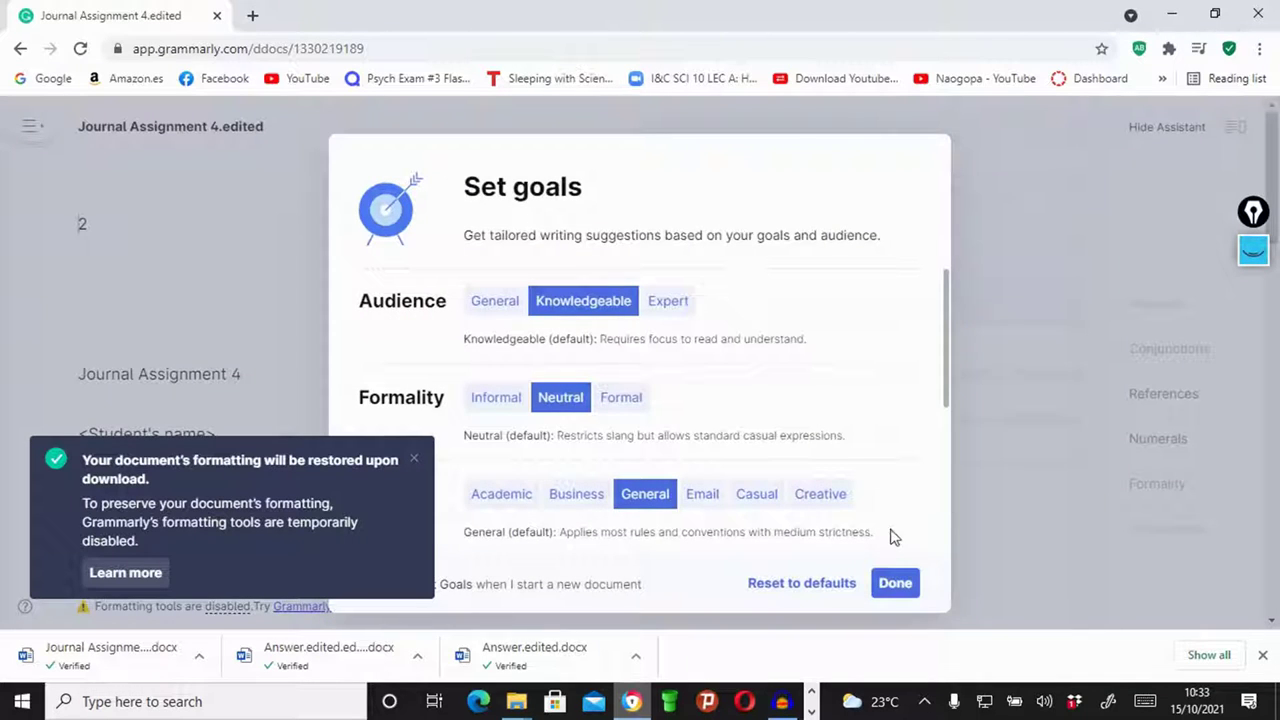
Accept the default goals, delete Journal Assignment 4.edited from My Grammarly, and minimise Chrome.
{"action": "left_click", "coordinate": [898, 585]}
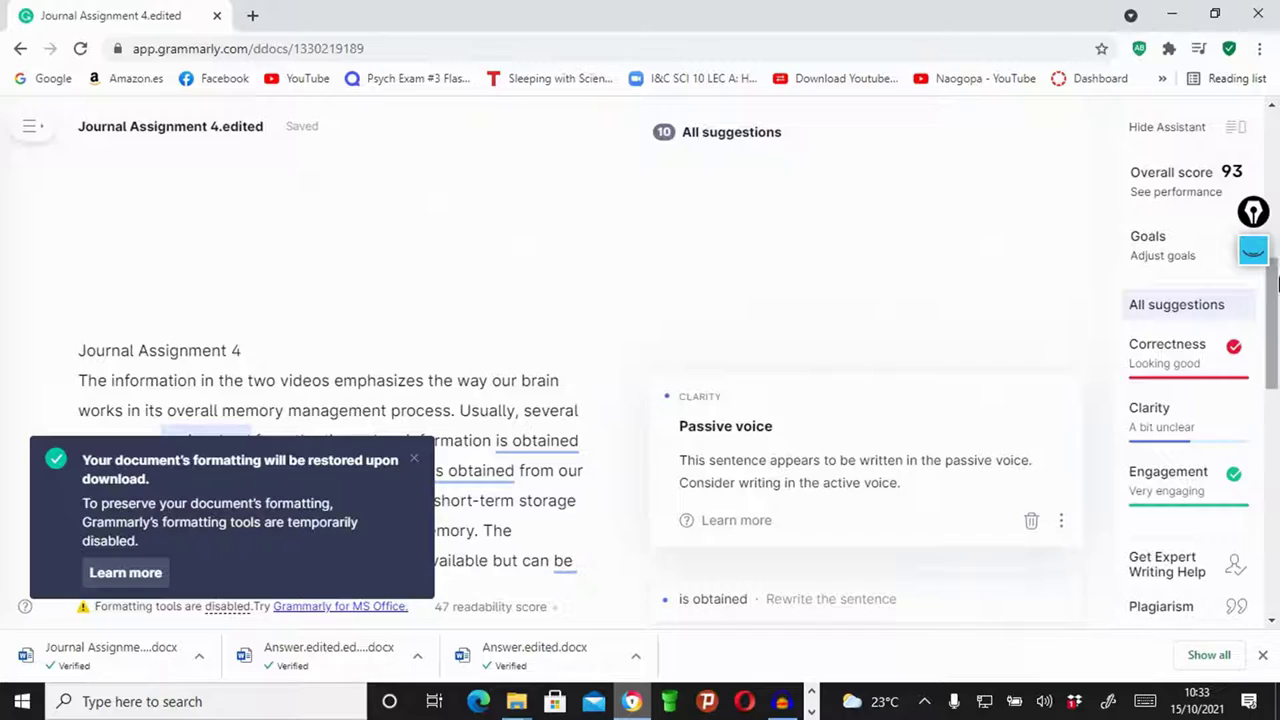
{"action": "left_click_drag", "start_coordinate": [1273, 311], "coordinate": [1230, 150]}
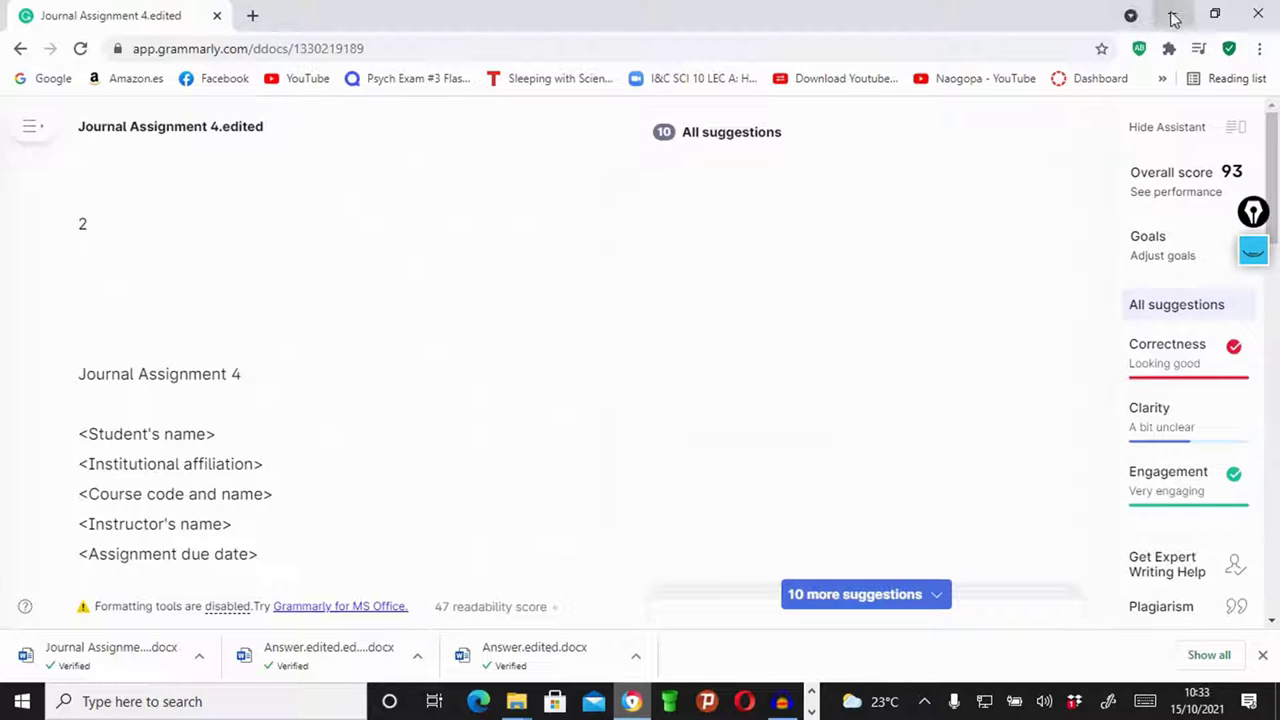
{"action": "left_click", "coordinate": [35, 136]}
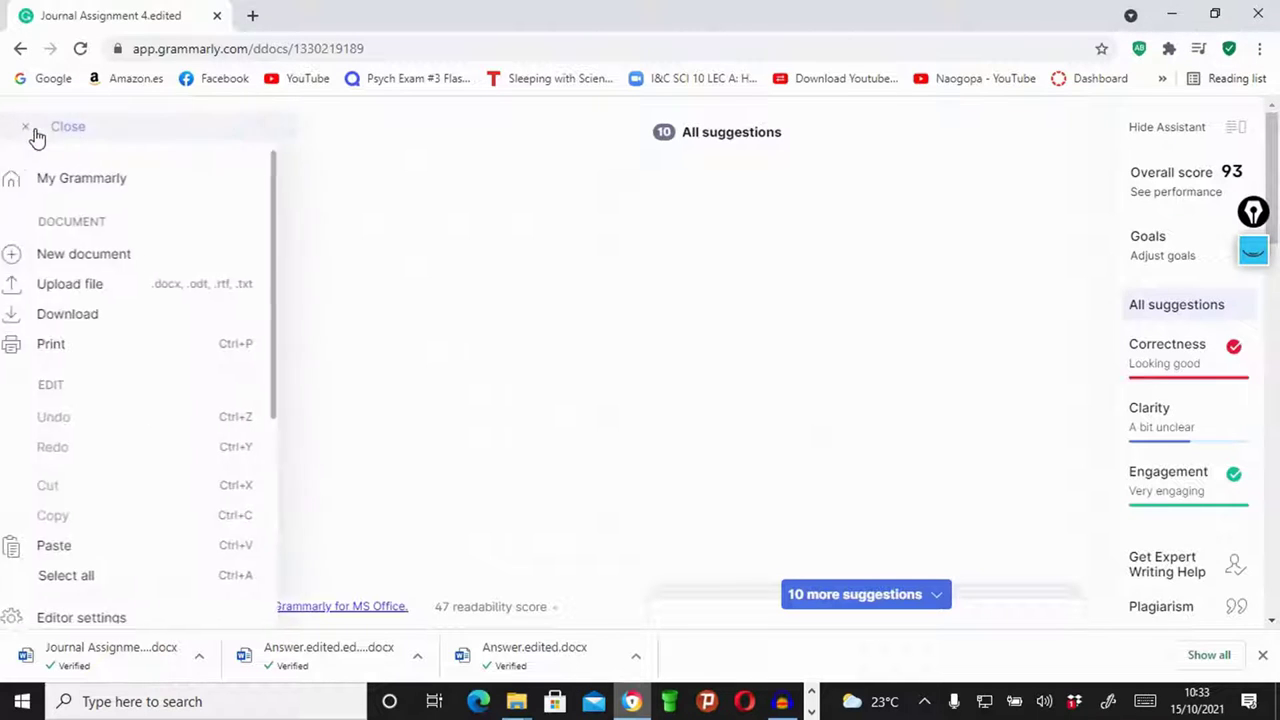
{"action": "left_click", "coordinate": [60, 180]}
{"action": "mouse_move", "coordinate": [563, 491]}
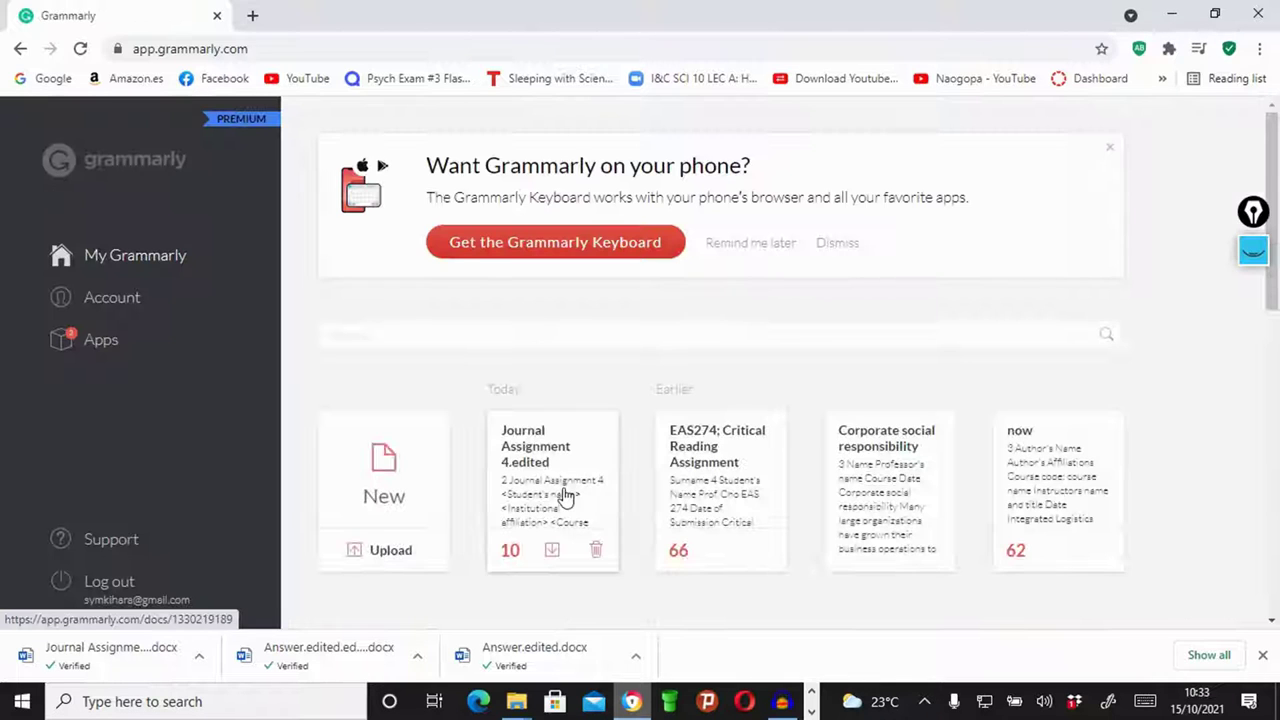
{"action": "left_click", "coordinate": [597, 553]}
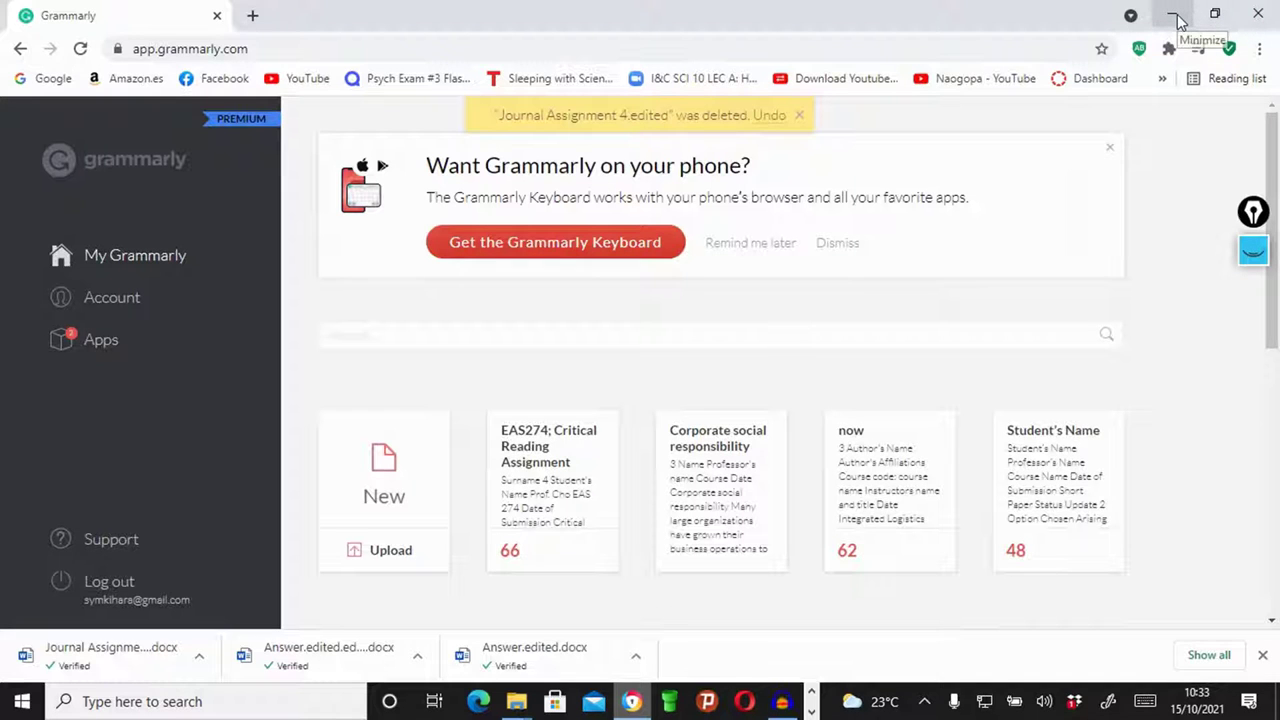
{"action": "left_click", "coordinate": [1176, 20]}
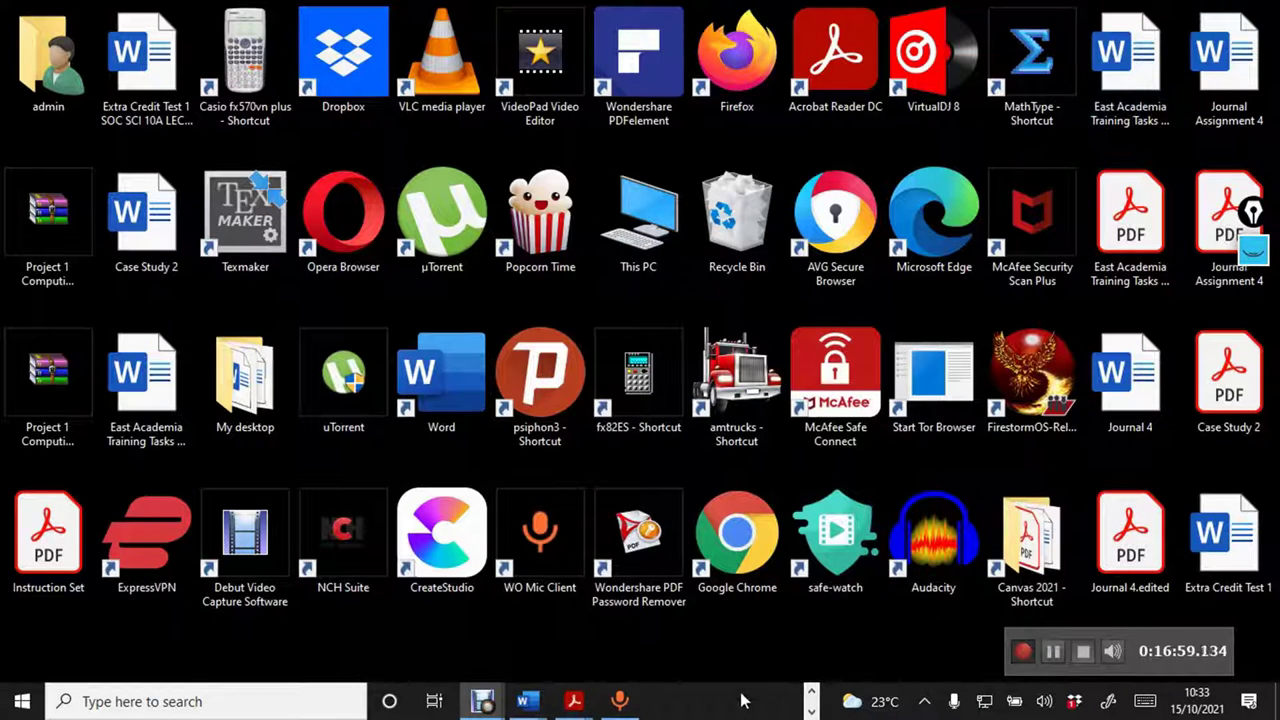
Open Downloads from the File Explorer jump list, maximise it, and launch Journal Assignment 4.edited in Word.
{"action": "left_click", "coordinate": [812, 693]}
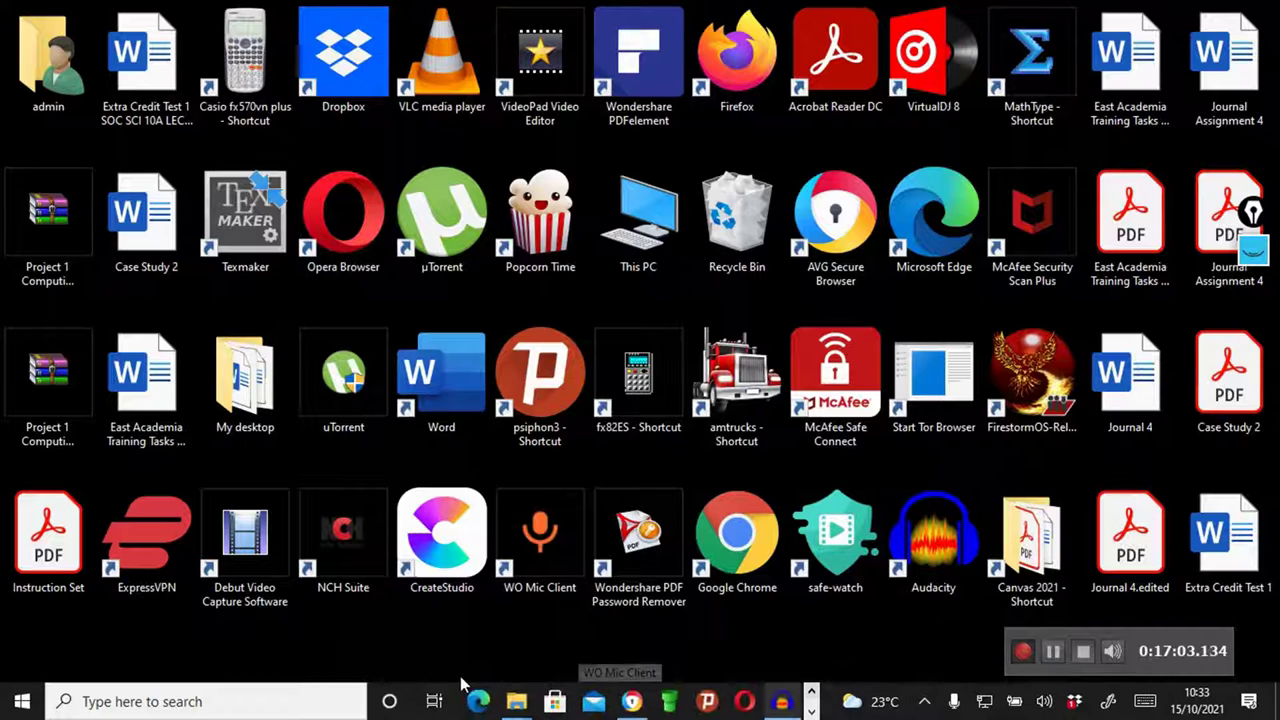
{"action": "mouse_move", "coordinate": [515, 701]}
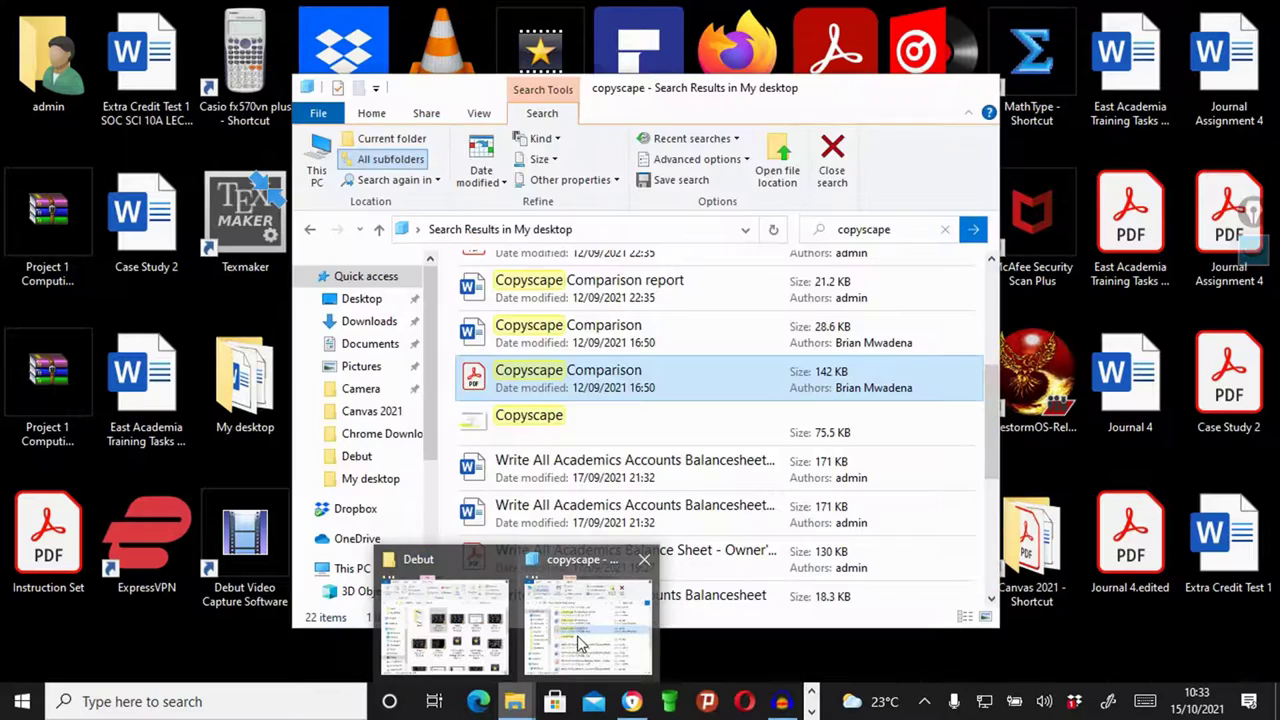
{"action": "left_click", "coordinate": [448, 605]}
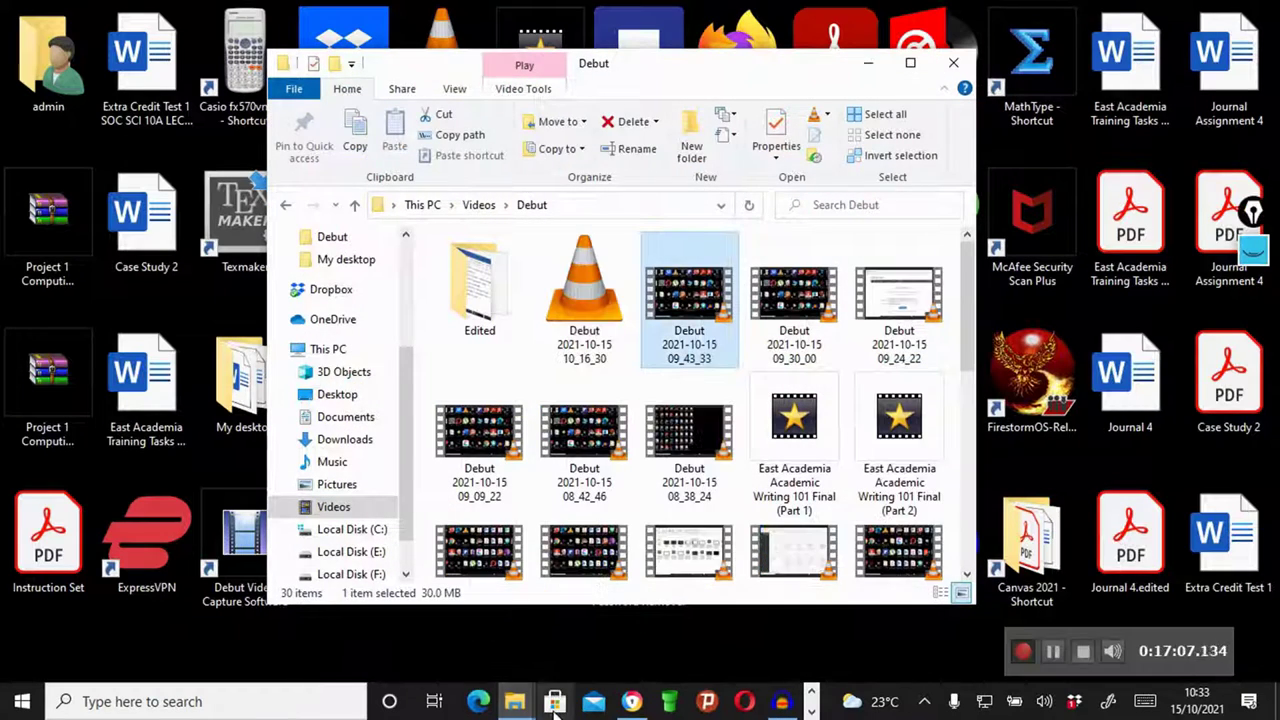
{"action": "mouse_move", "coordinate": [527, 695]}
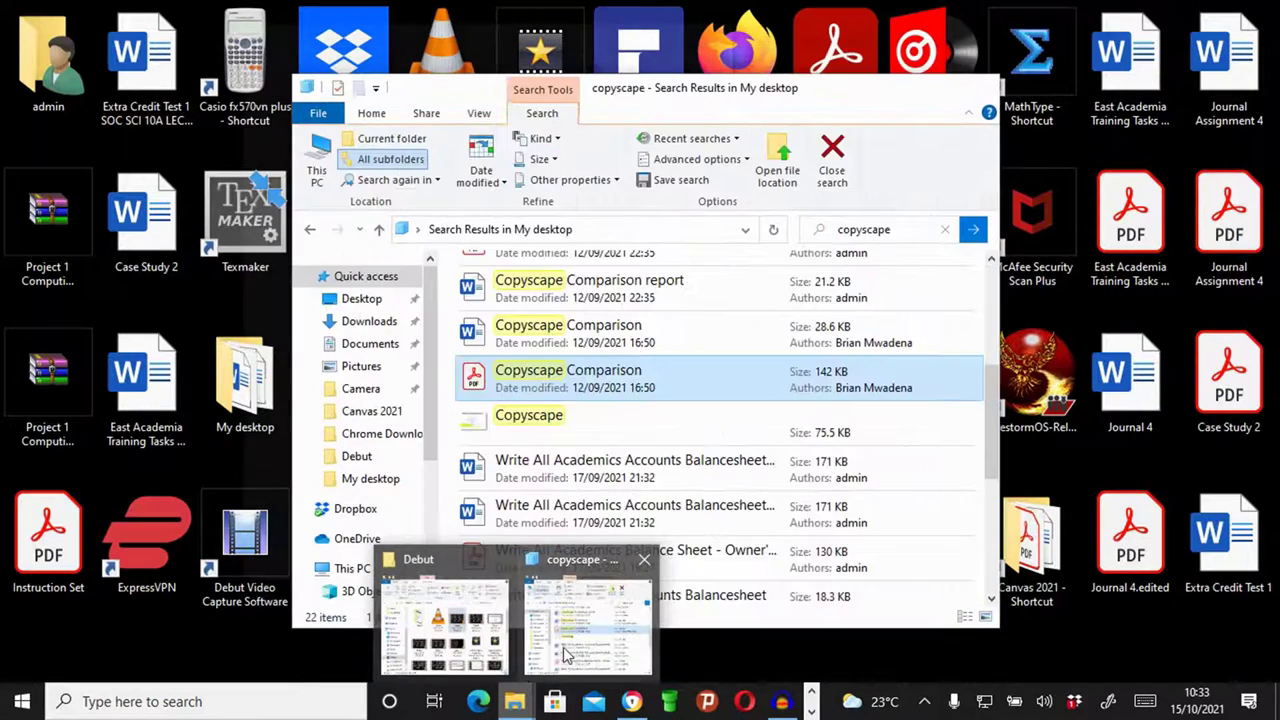
{"action": "left_click", "coordinate": [575, 630]}
{"action": "right_click", "coordinate": [515, 701]}
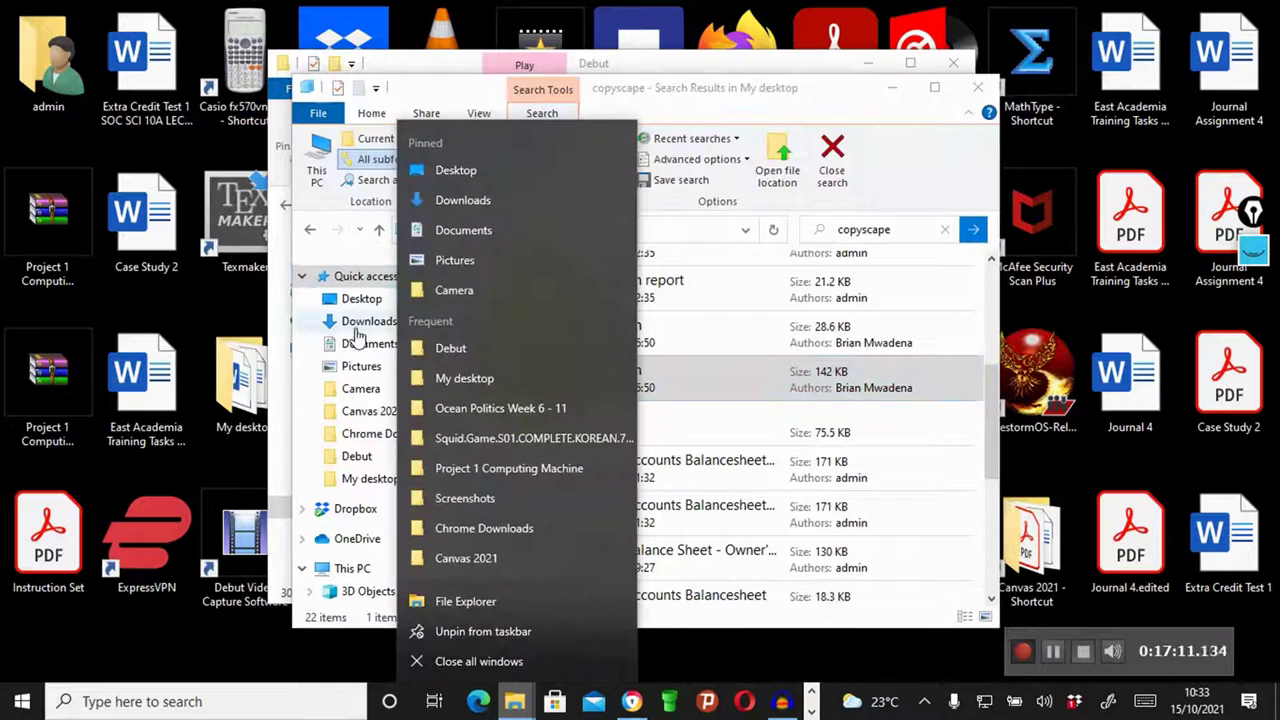
{"action": "left_click", "coordinate": [366, 321]}
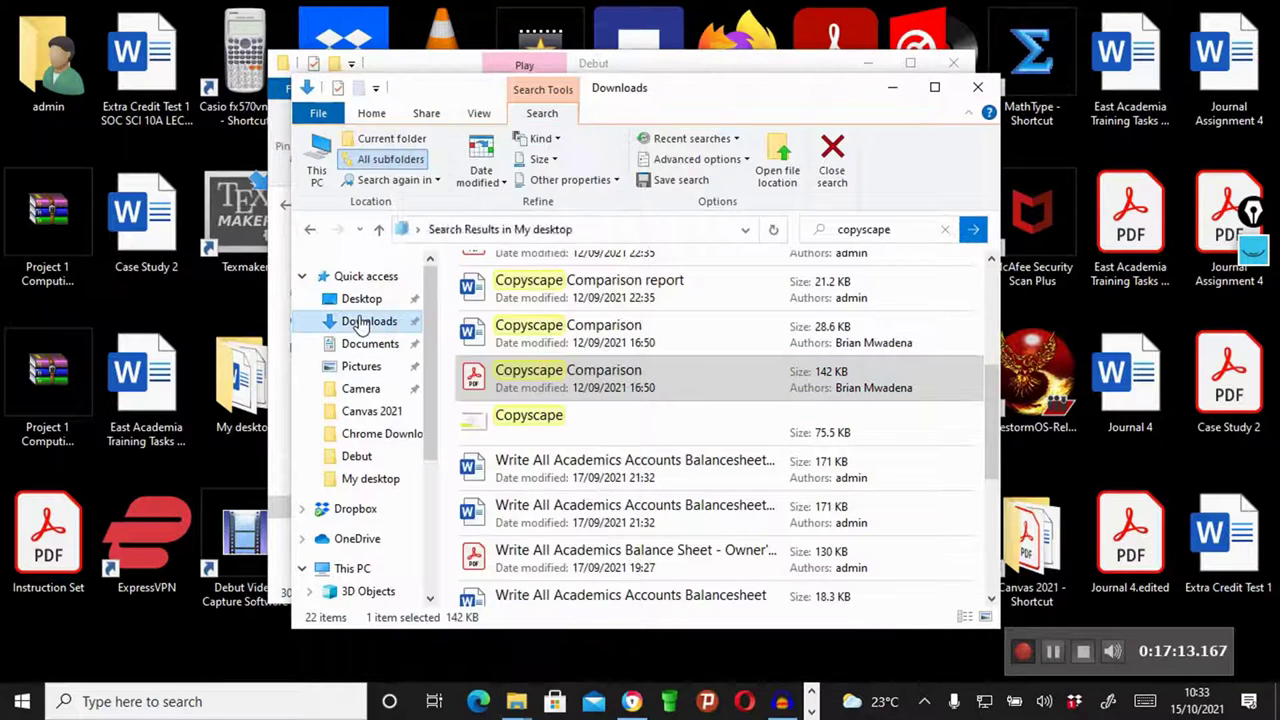
{"action": "left_click", "coordinate": [935, 86]}
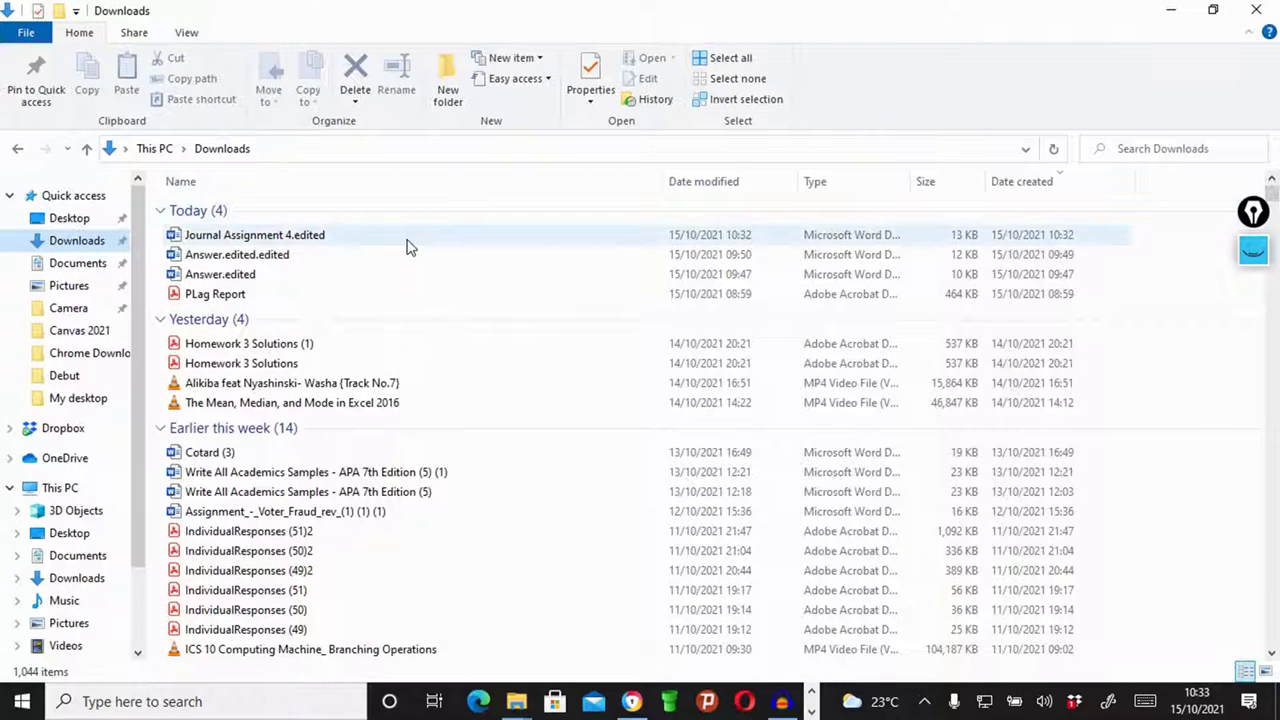
{"action": "left_click", "coordinate": [407, 240]}
{"action": "double_click", "coordinate": [407, 240]}
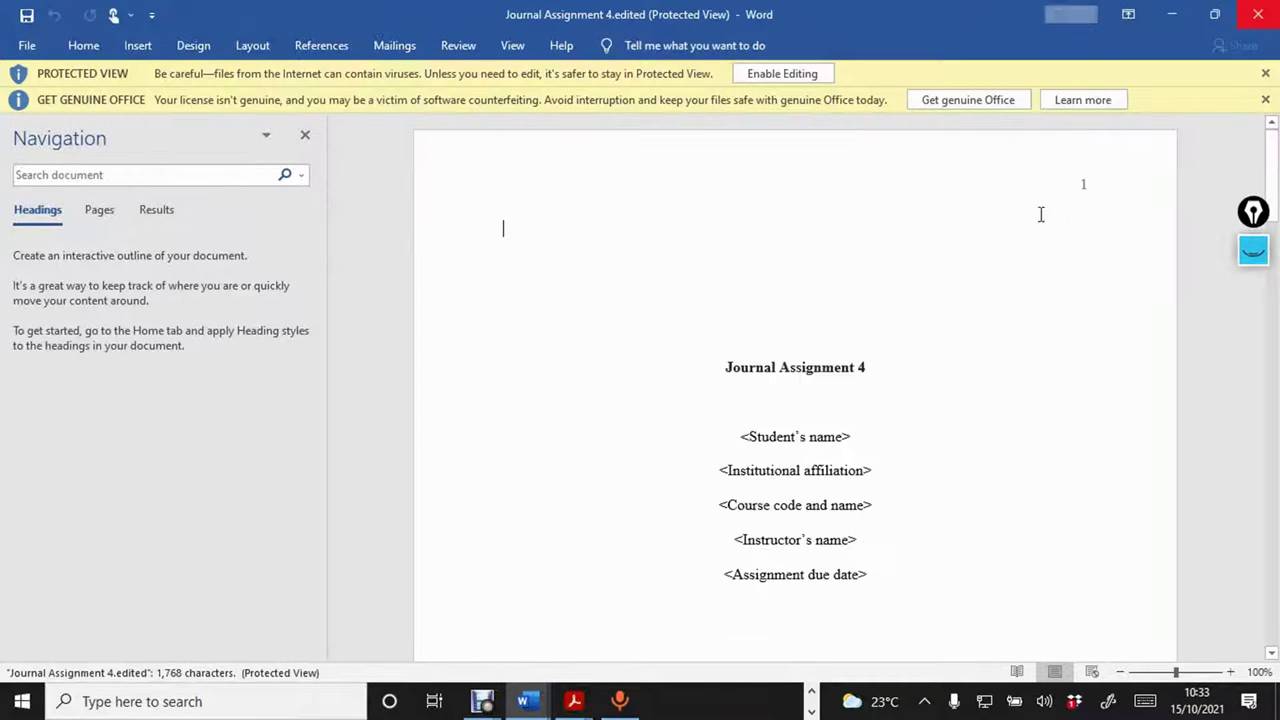
Dismiss the licence banners, leave Protected View, and turn on Show/Hide ¶ formatting marks.
{"action": "left_click", "coordinate": [1263, 101]}
{"action": "left_click", "coordinate": [757, 84]}
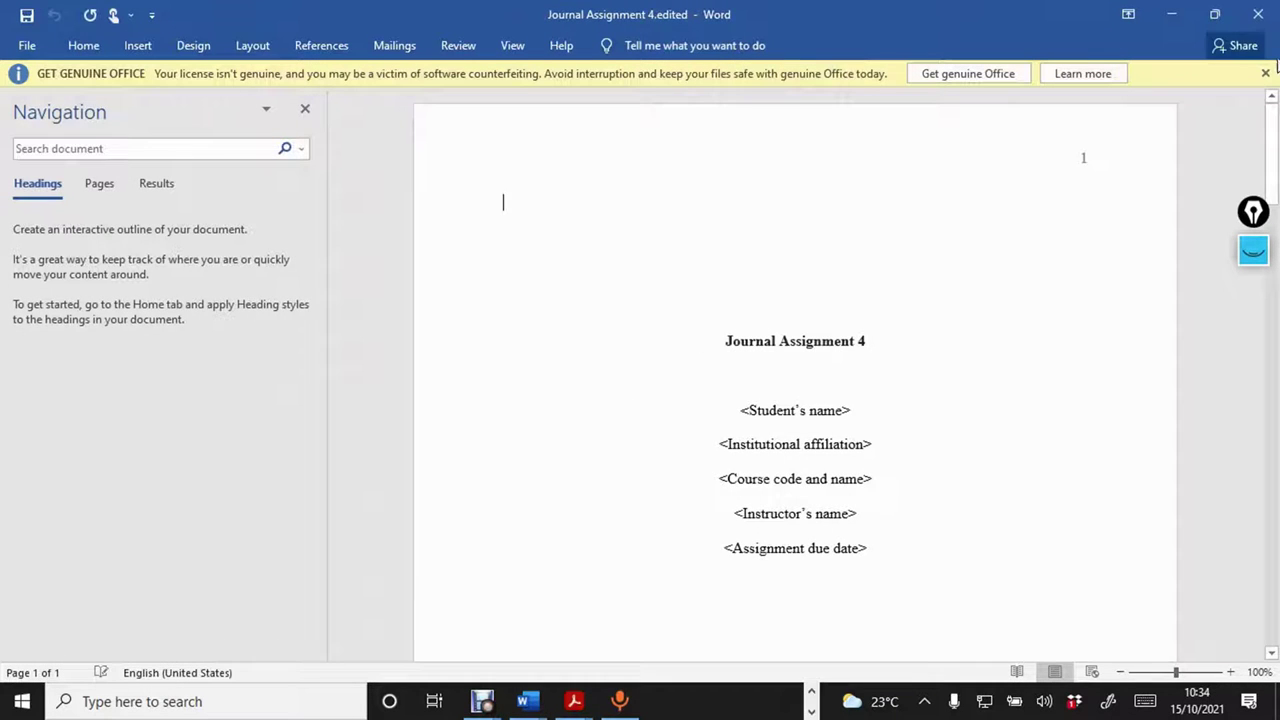
{"action": "left_click", "coordinate": [1265, 74]}
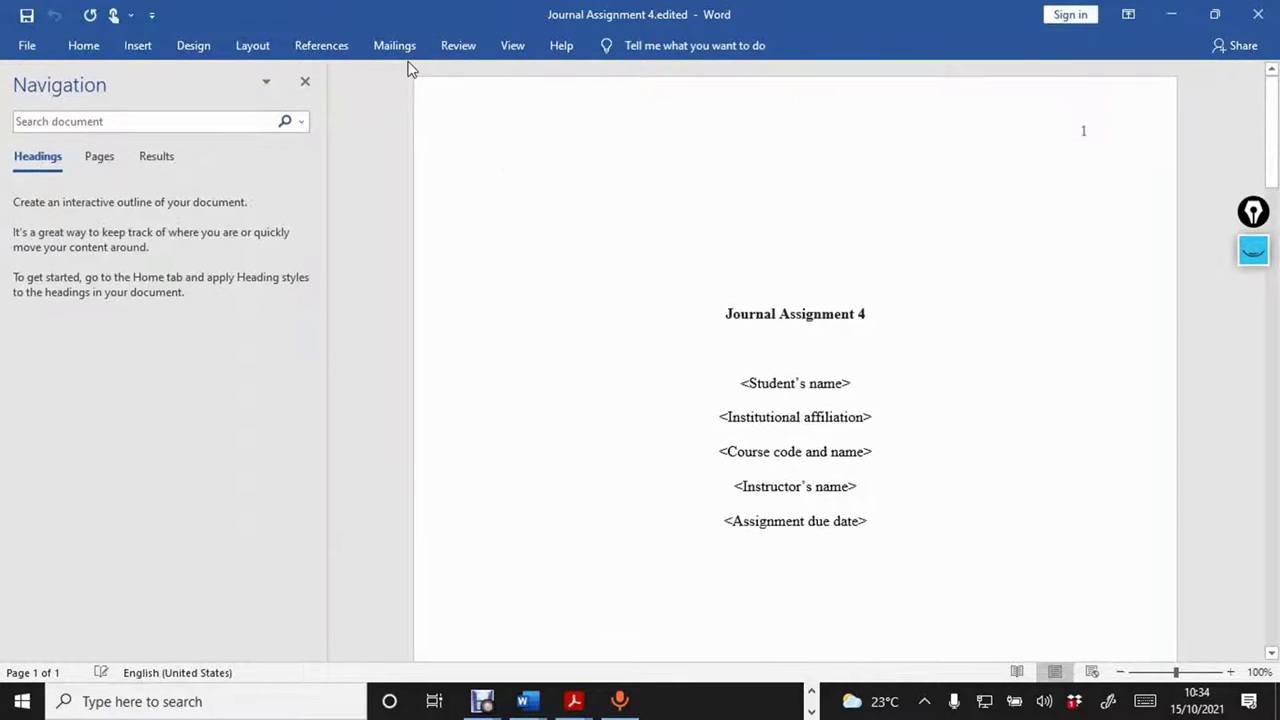
{"action": "left_click", "coordinate": [77, 48]}
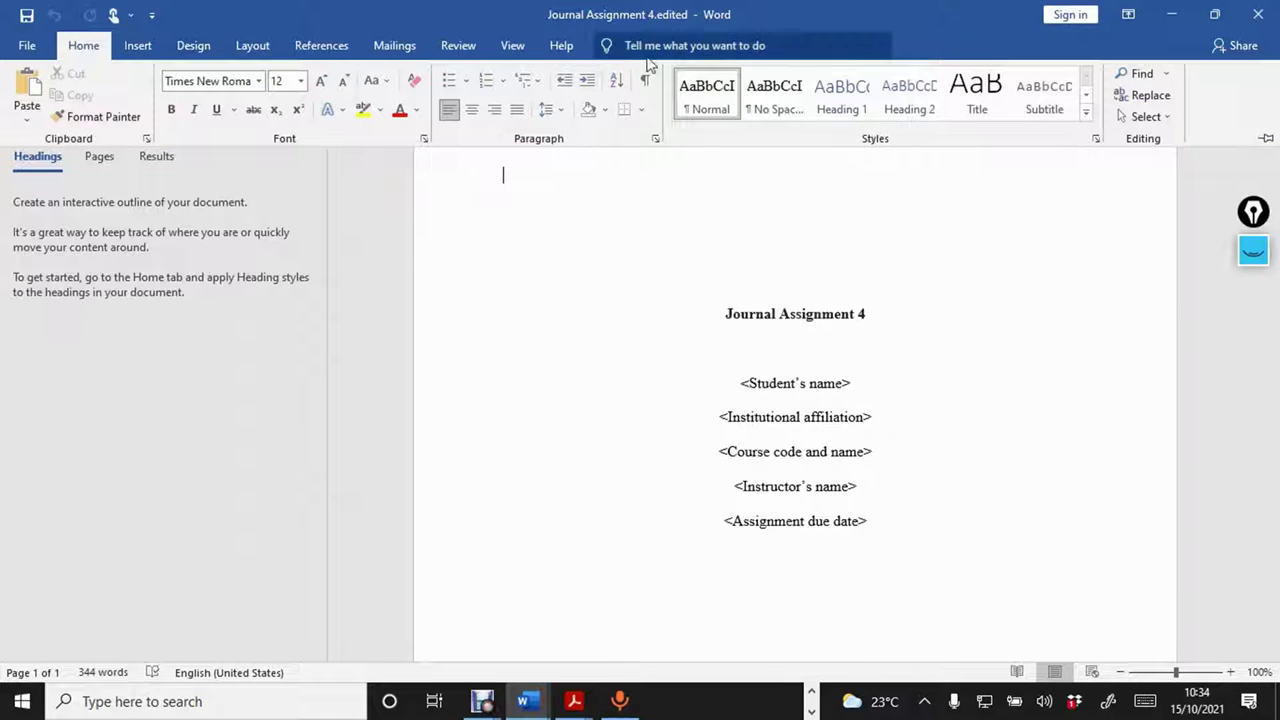
{"action": "left_click", "coordinate": [645, 80]}
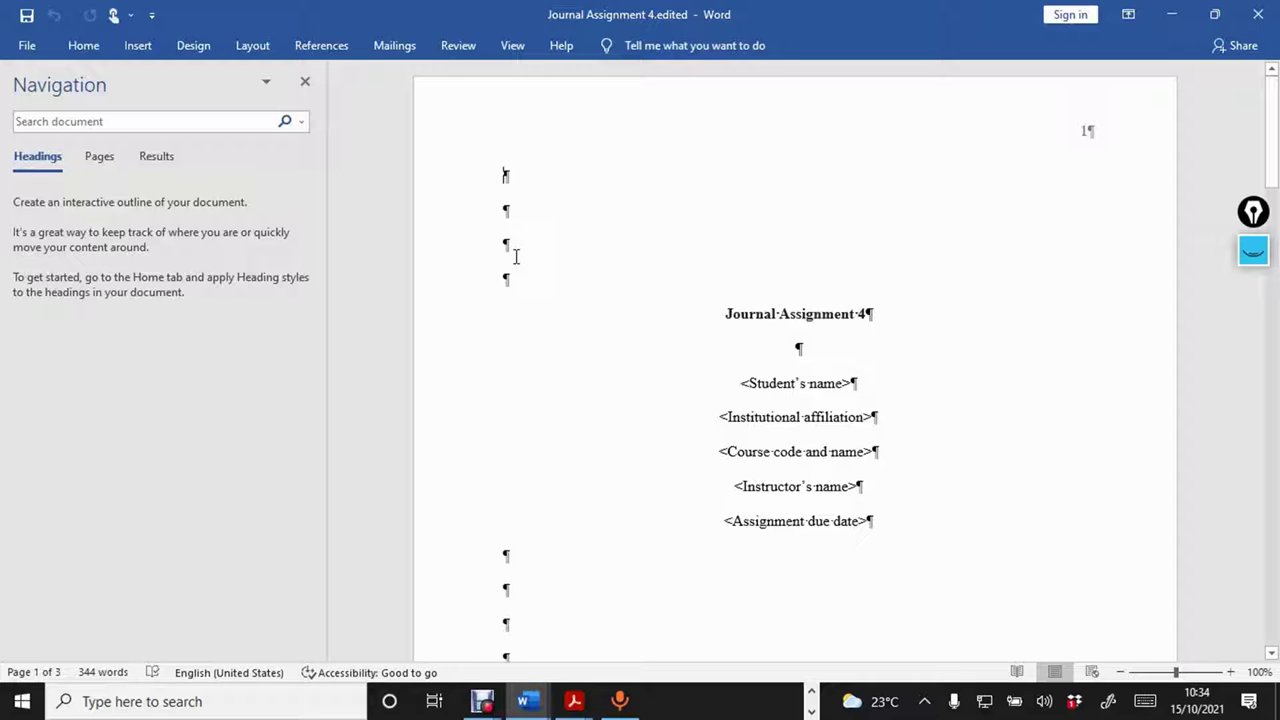
{"action": "scroll", "coordinate": [516, 257], "scroll_direction": "down", "scroll_amount": 2}
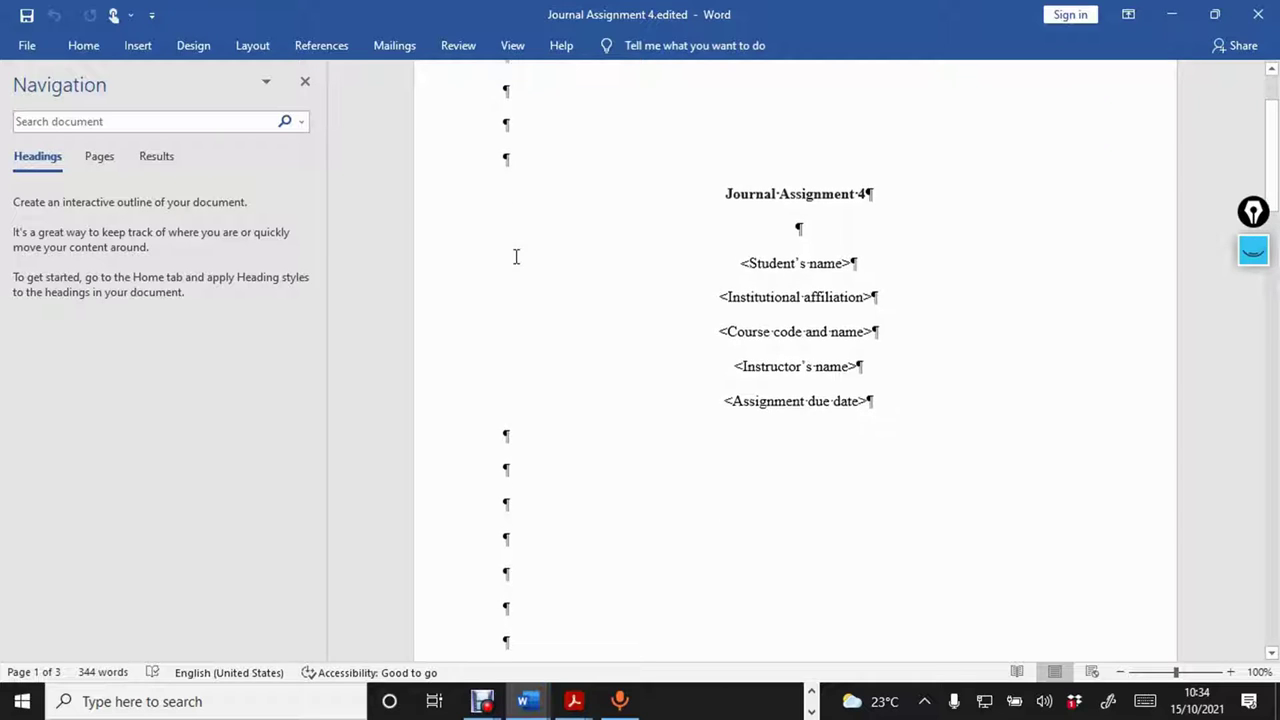
{"action": "scroll", "coordinate": [516, 257], "scroll_direction": "up", "scroll_amount": 2}
{"action": "scroll", "coordinate": [516, 257], "scroll_direction": "down", "scroll_amount": 1}
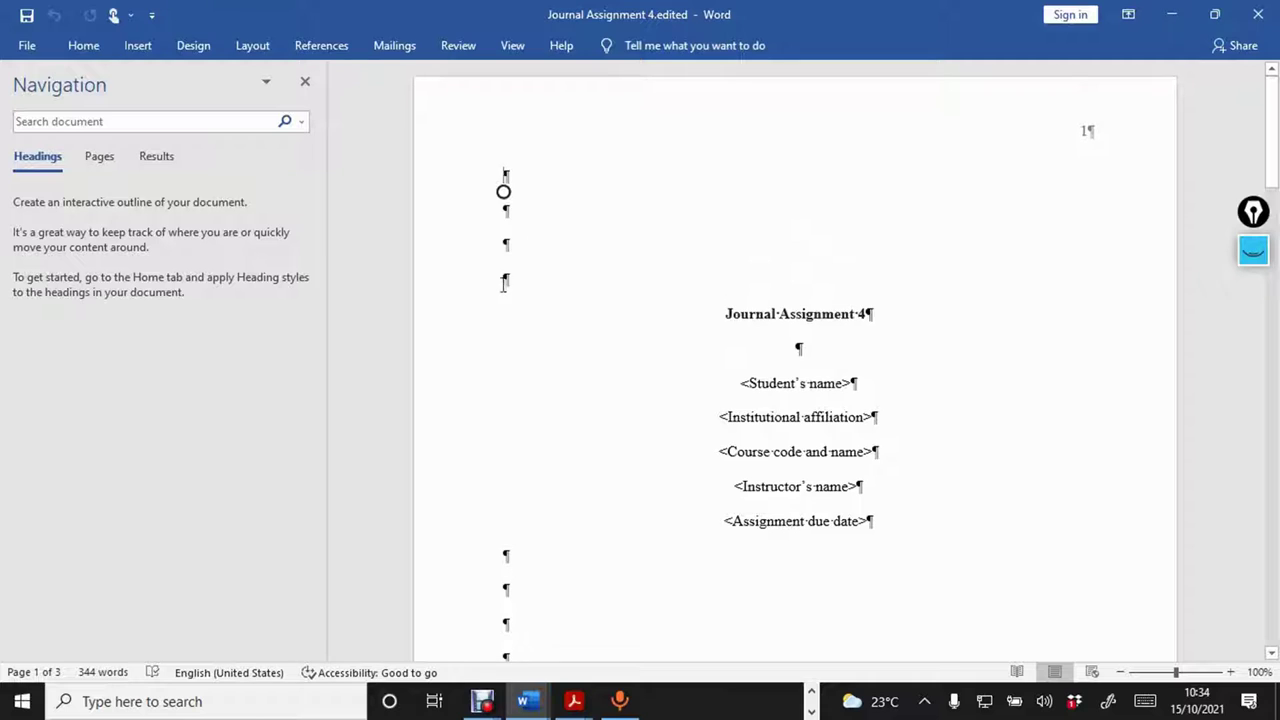
{"action": "key", "text": "Down"}
{"action": "key", "text": "Down"}
{"action": "key", "text": "Down"}
{"action": "key", "text": "BackSpace"}
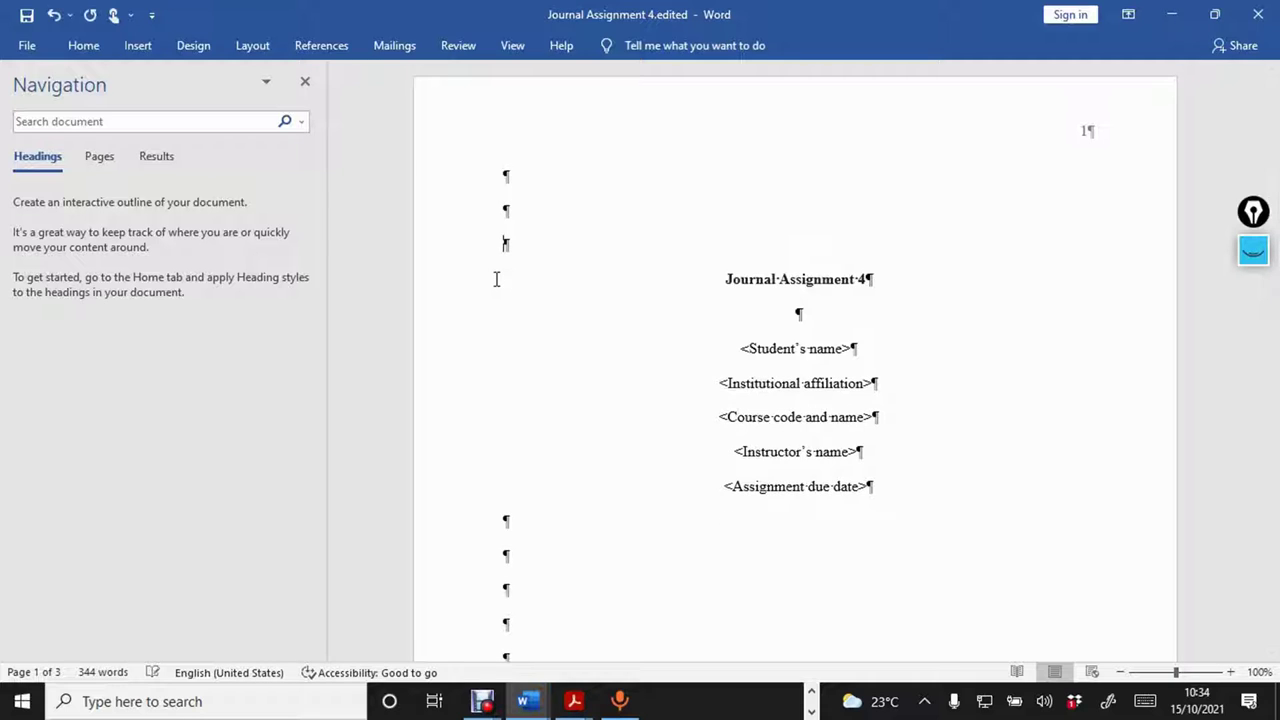
{"action": "key", "text": "Return"}
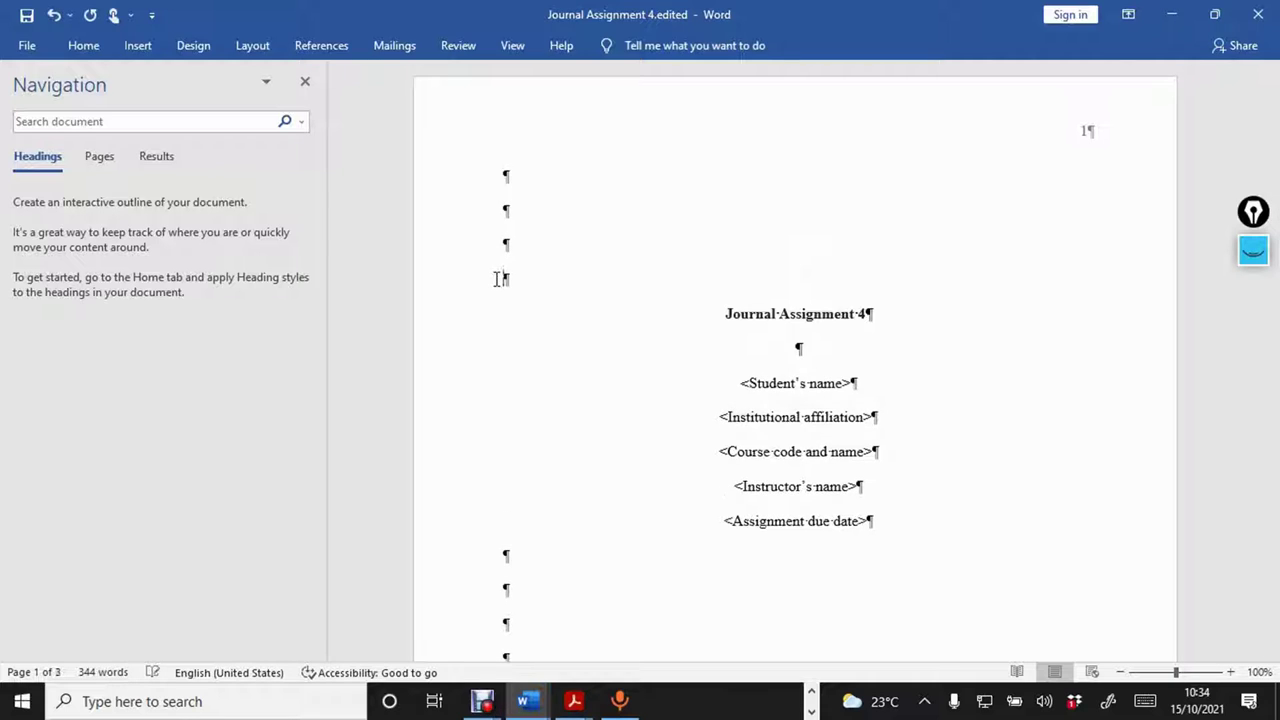
{"action": "key", "text": "ctrl+s"}
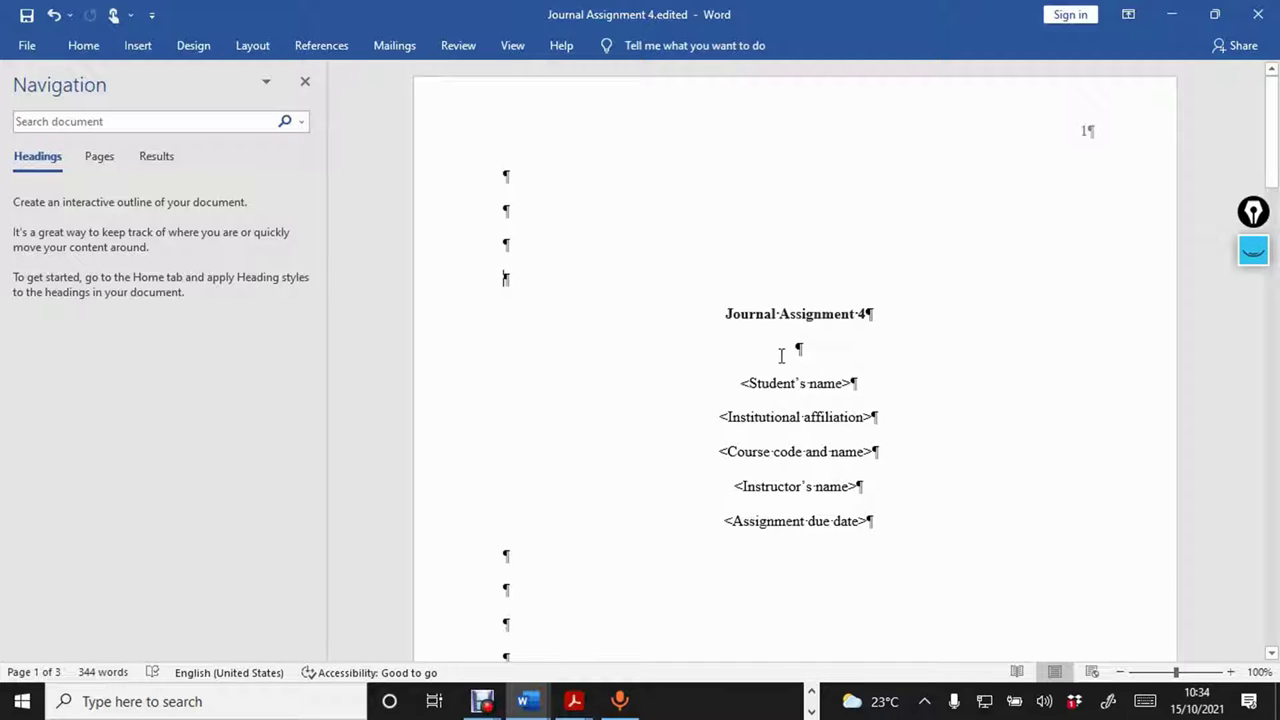
{"action": "left_click_drag", "start_coordinate": [751, 389], "coordinate": [806, 390]}
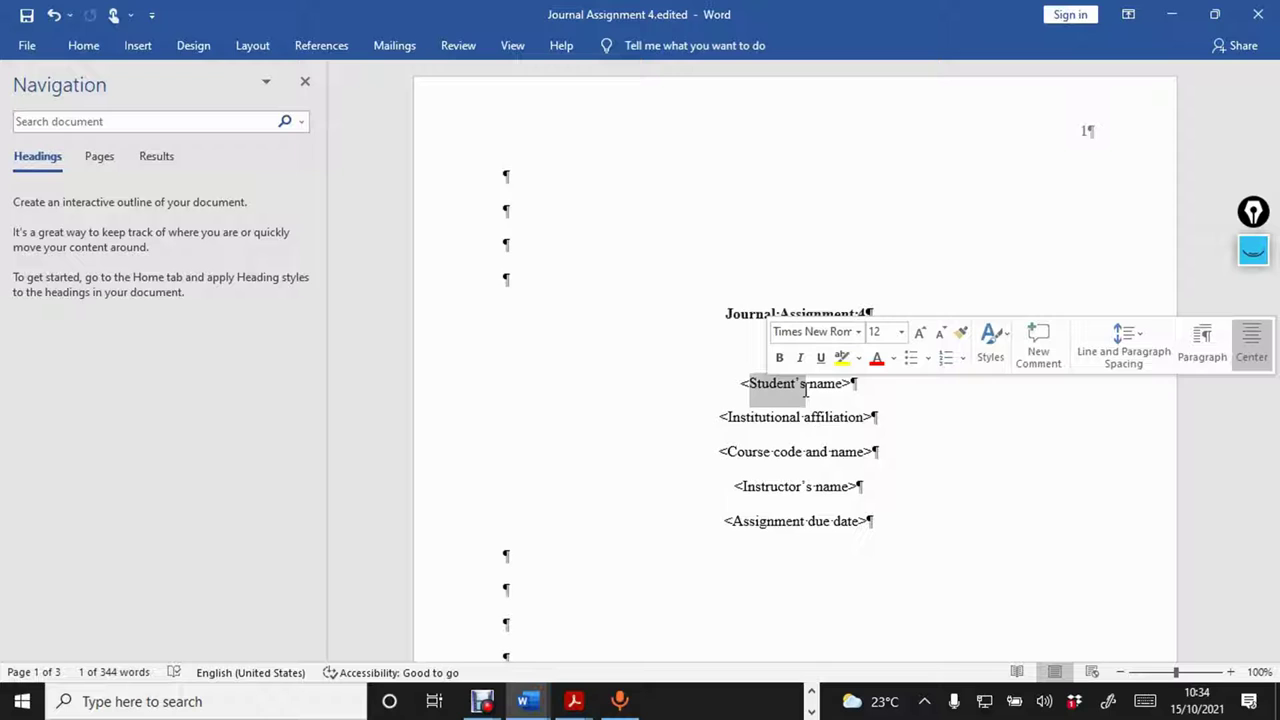
{"action": "left_click", "coordinate": [692, 397]}
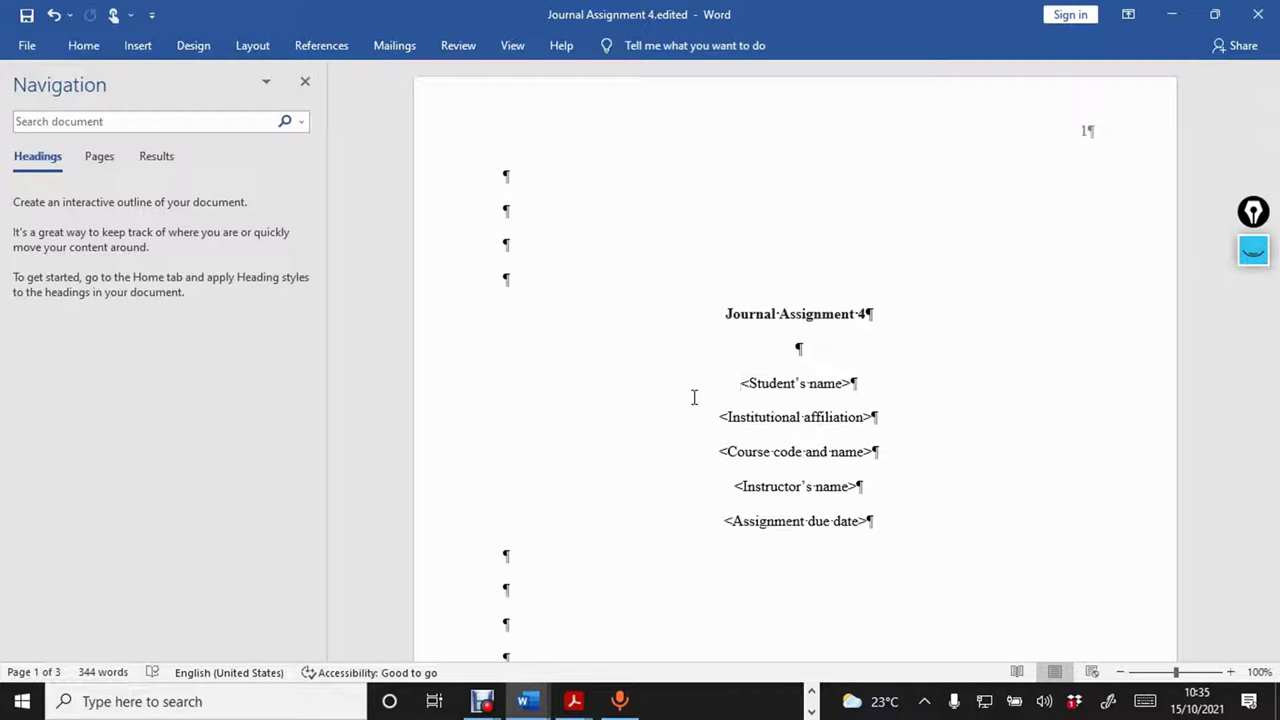
{"action": "scroll", "coordinate": [694, 397], "scroll_direction": "down", "scroll_amount": 5}
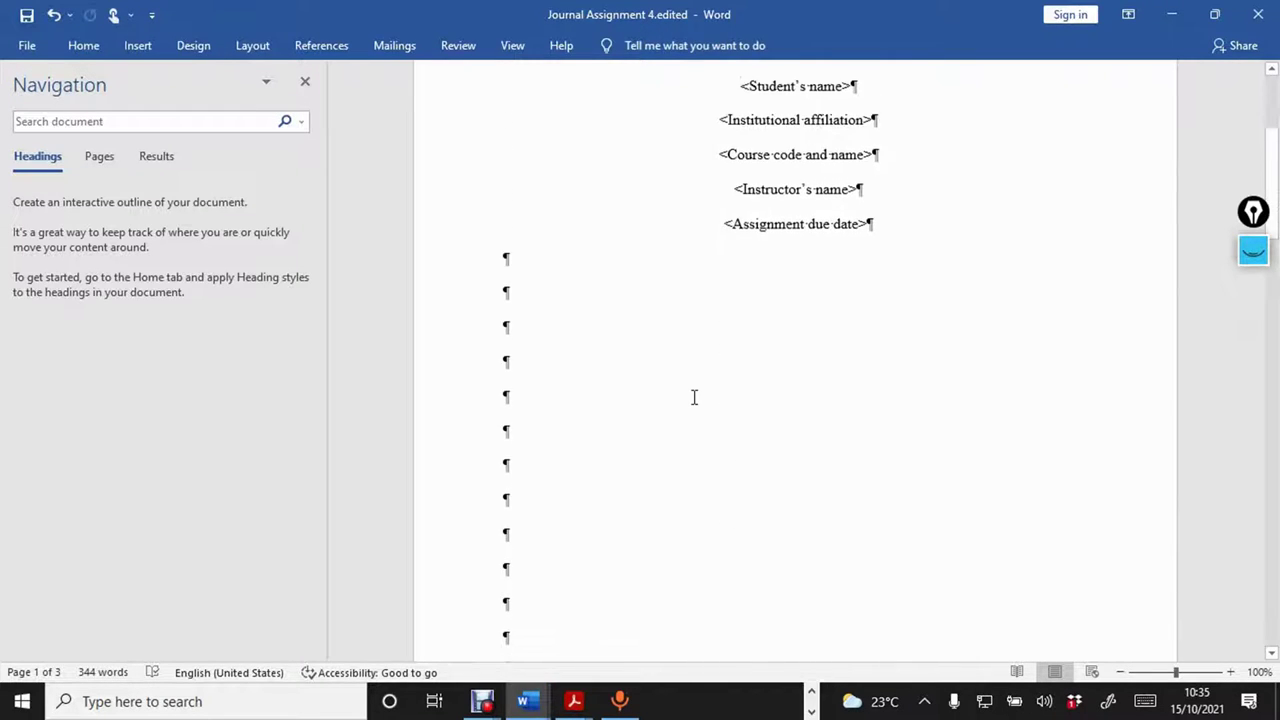
{"action": "scroll", "coordinate": [694, 397], "scroll_direction": "down", "scroll_amount": 5}
{"action": "scroll", "coordinate": [694, 397], "scroll_direction": "down", "scroll_amount": 6}
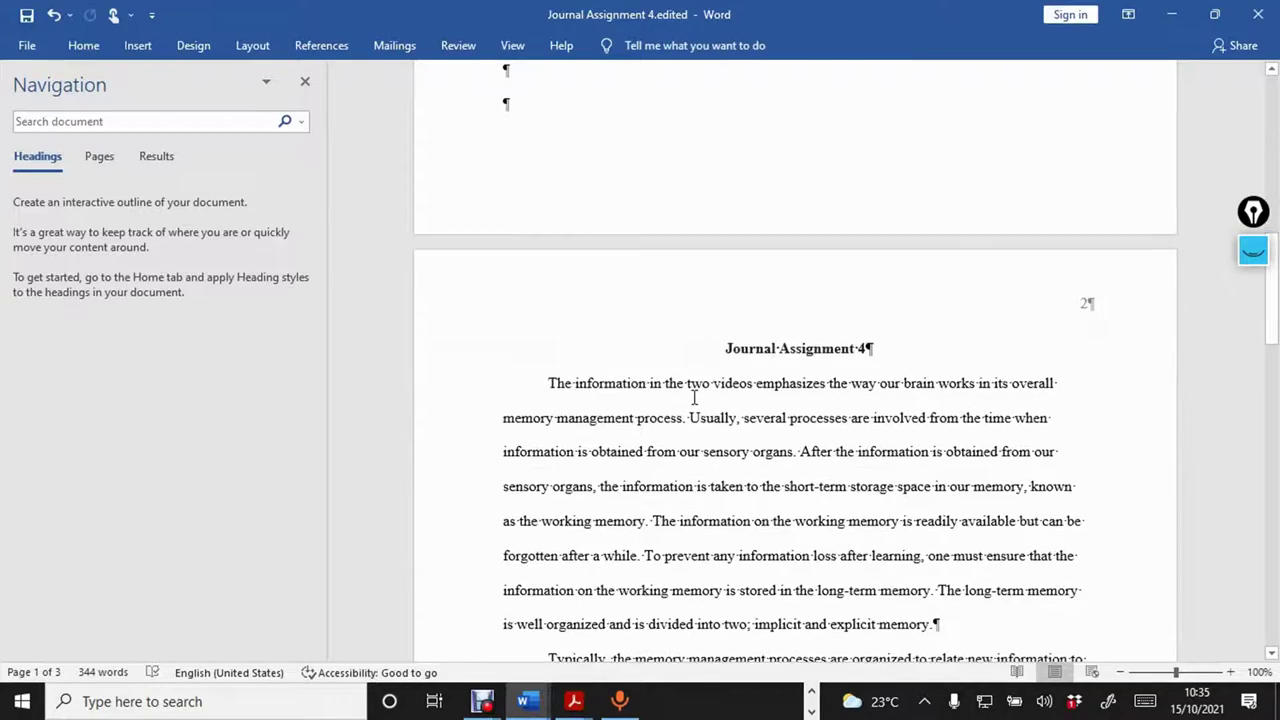
{"action": "scroll", "coordinate": [694, 397], "scroll_direction": "up", "scroll_amount": 2}
{"action": "scroll", "coordinate": [694, 397], "scroll_direction": "down", "scroll_amount": 10}
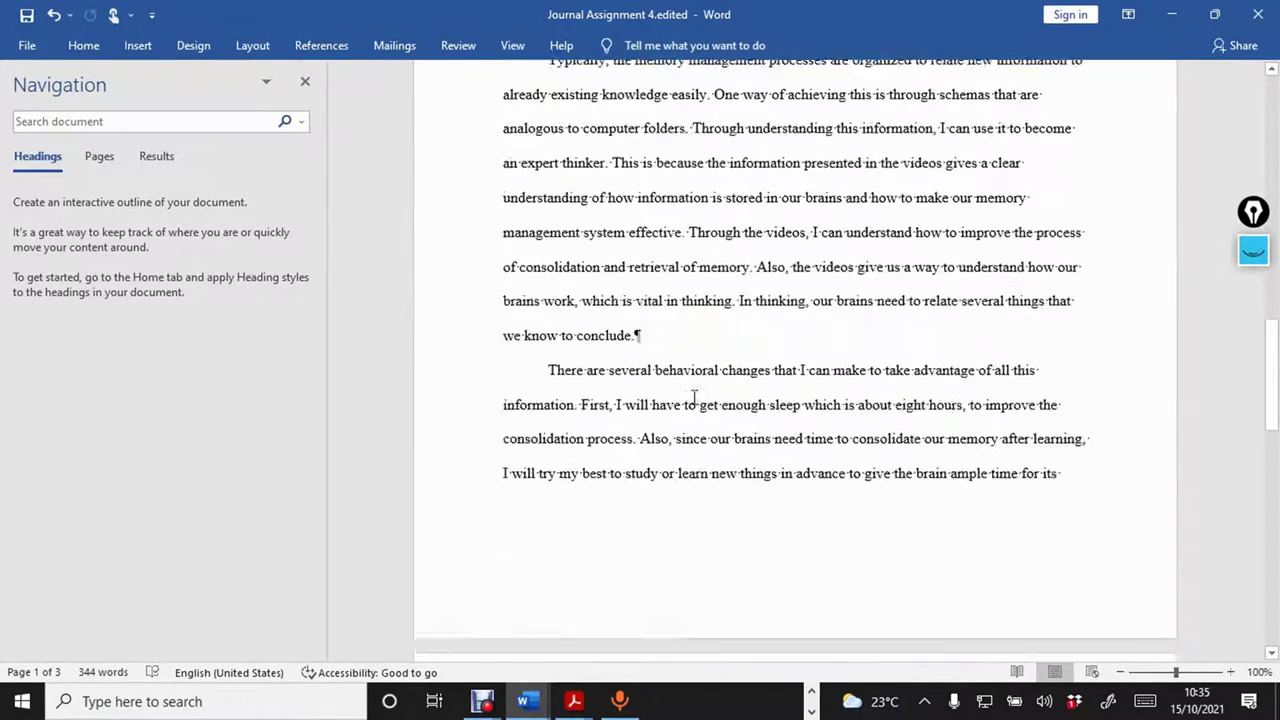
{"action": "scroll", "coordinate": [694, 397], "scroll_direction": "down", "scroll_amount": 8}
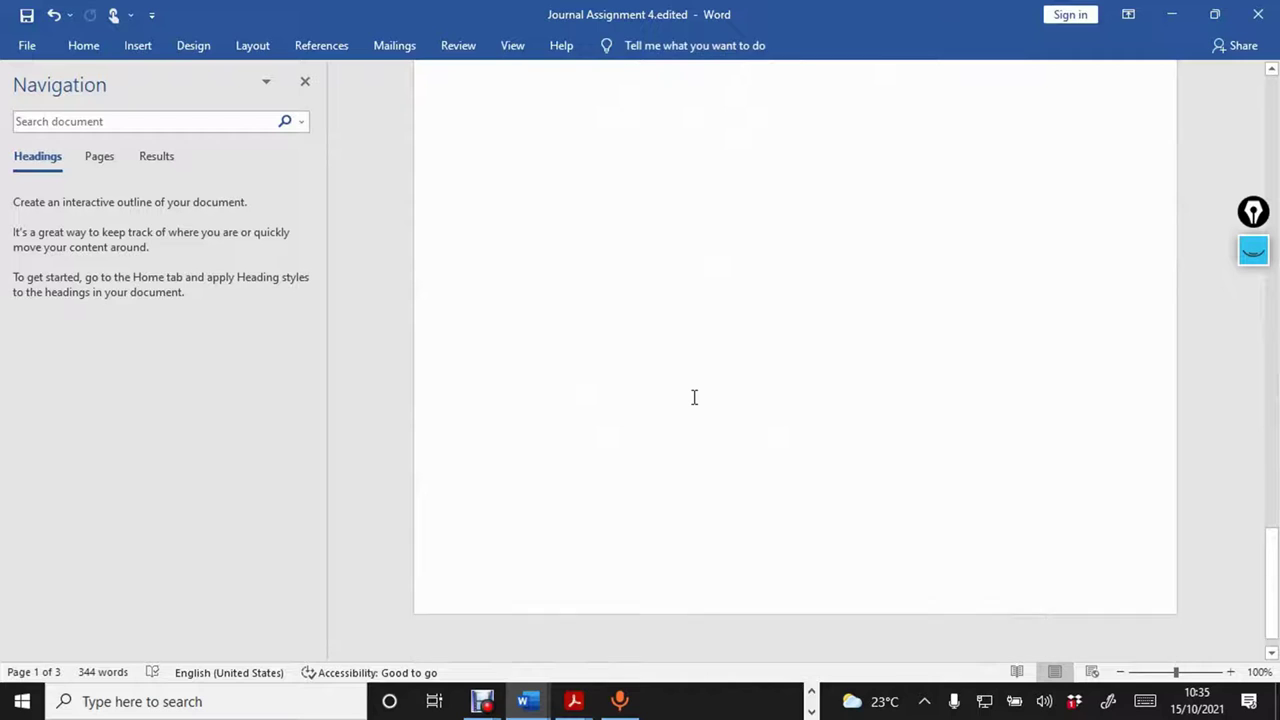
{"action": "scroll", "coordinate": [694, 397], "scroll_direction": "up", "scroll_amount": 8}
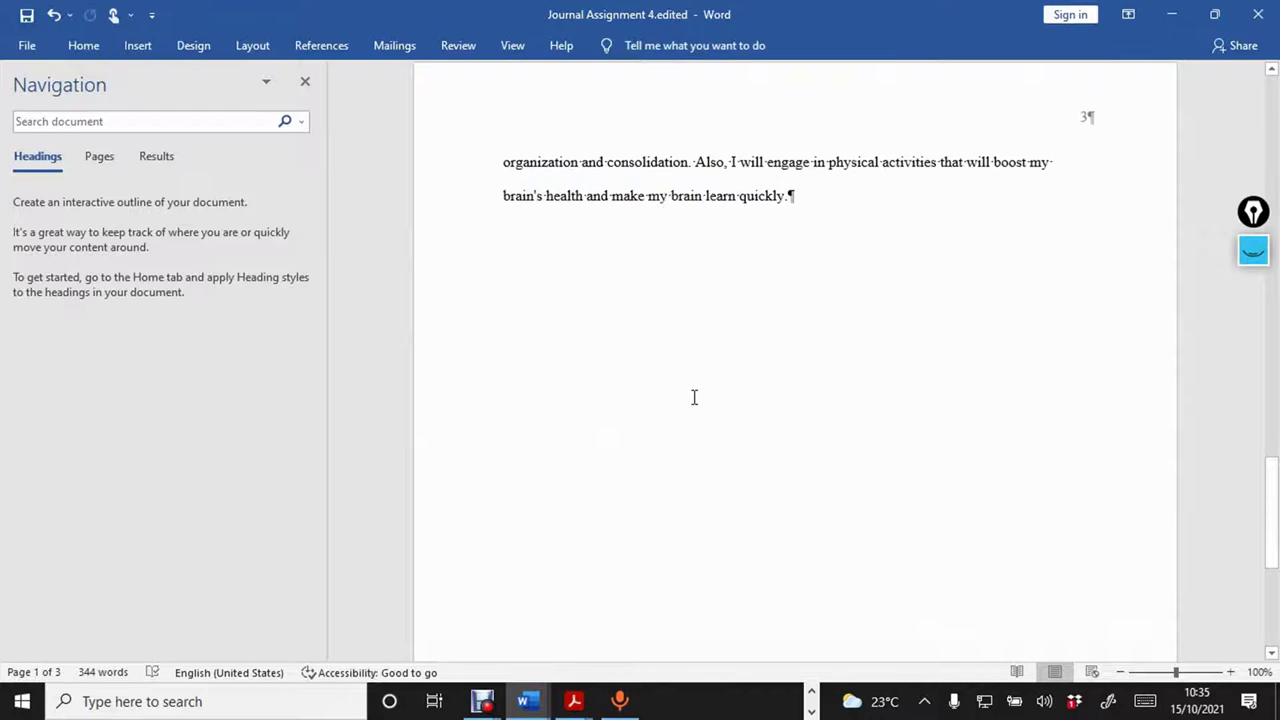
{"action": "scroll", "coordinate": [694, 397], "scroll_direction": "up", "scroll_amount": 15}
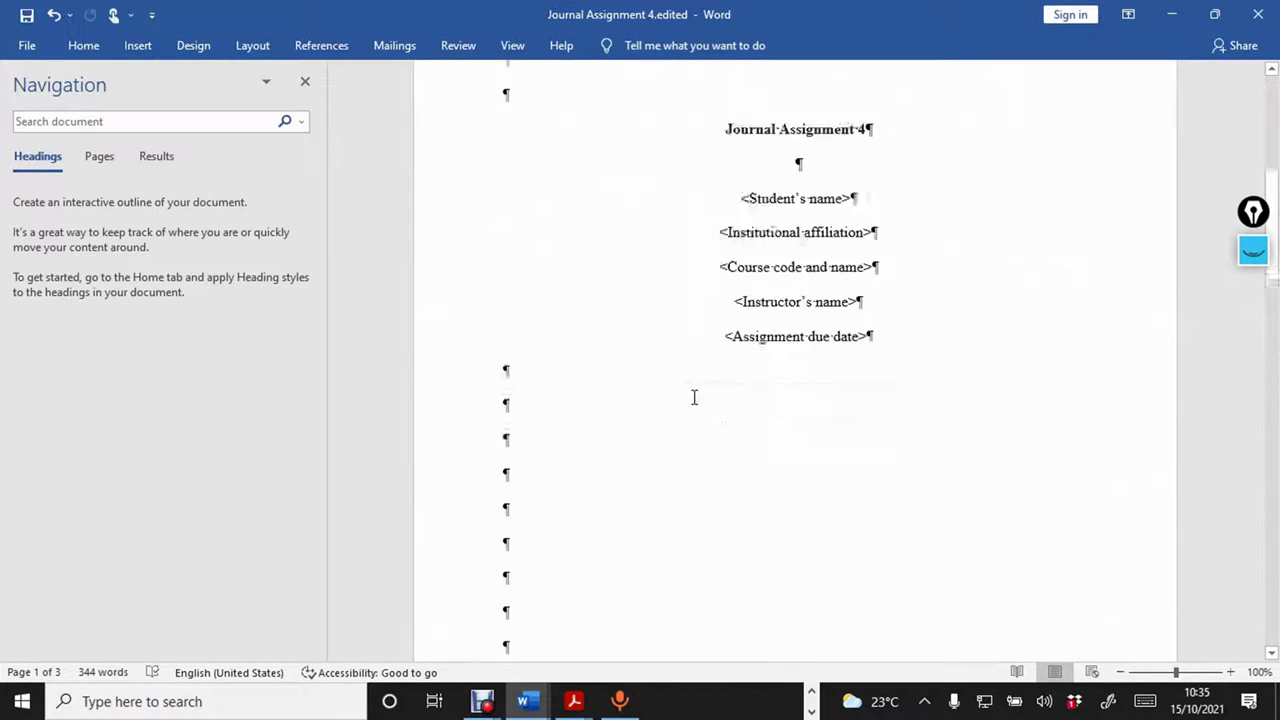
{"action": "scroll", "coordinate": [694, 397], "scroll_direction": "down", "scroll_amount": 2}
{"action": "scroll", "coordinate": [694, 397], "scroll_direction": "down", "scroll_amount": 10}
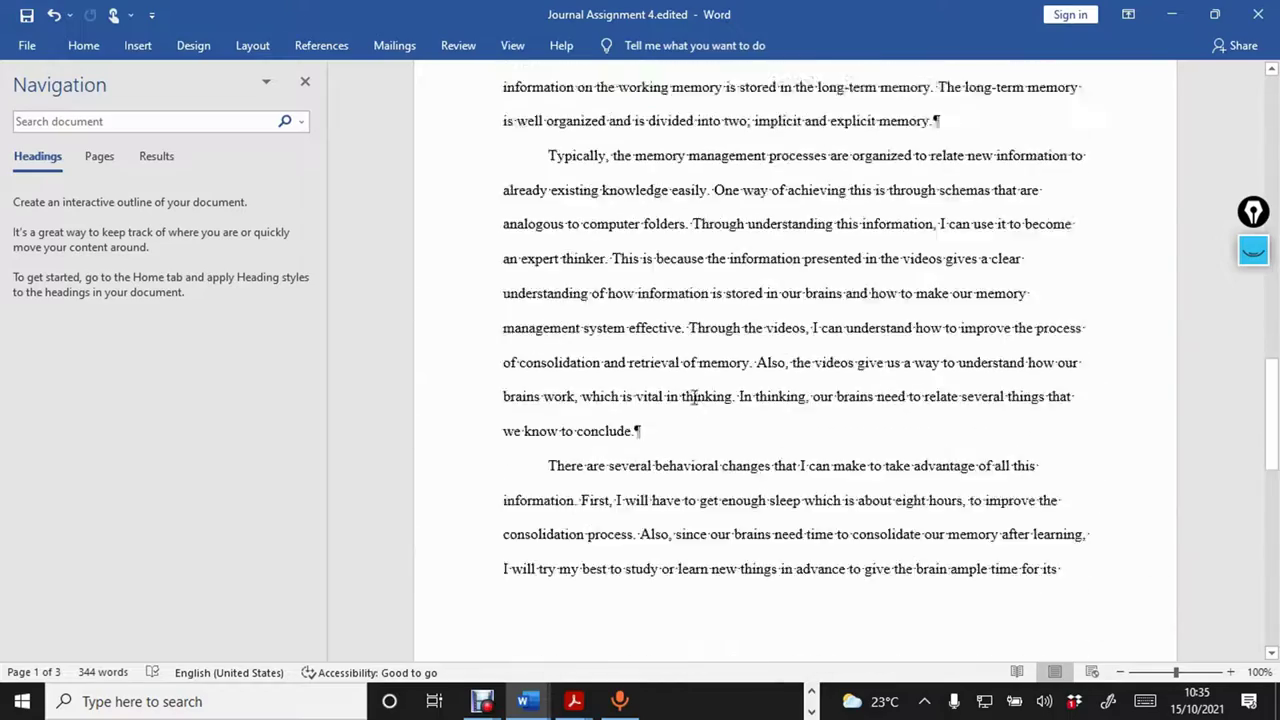
{"action": "scroll", "coordinate": [694, 397], "scroll_direction": "up", "scroll_amount": 4}
{"action": "scroll", "coordinate": [694, 397], "scroll_direction": "down", "scroll_amount": 1}
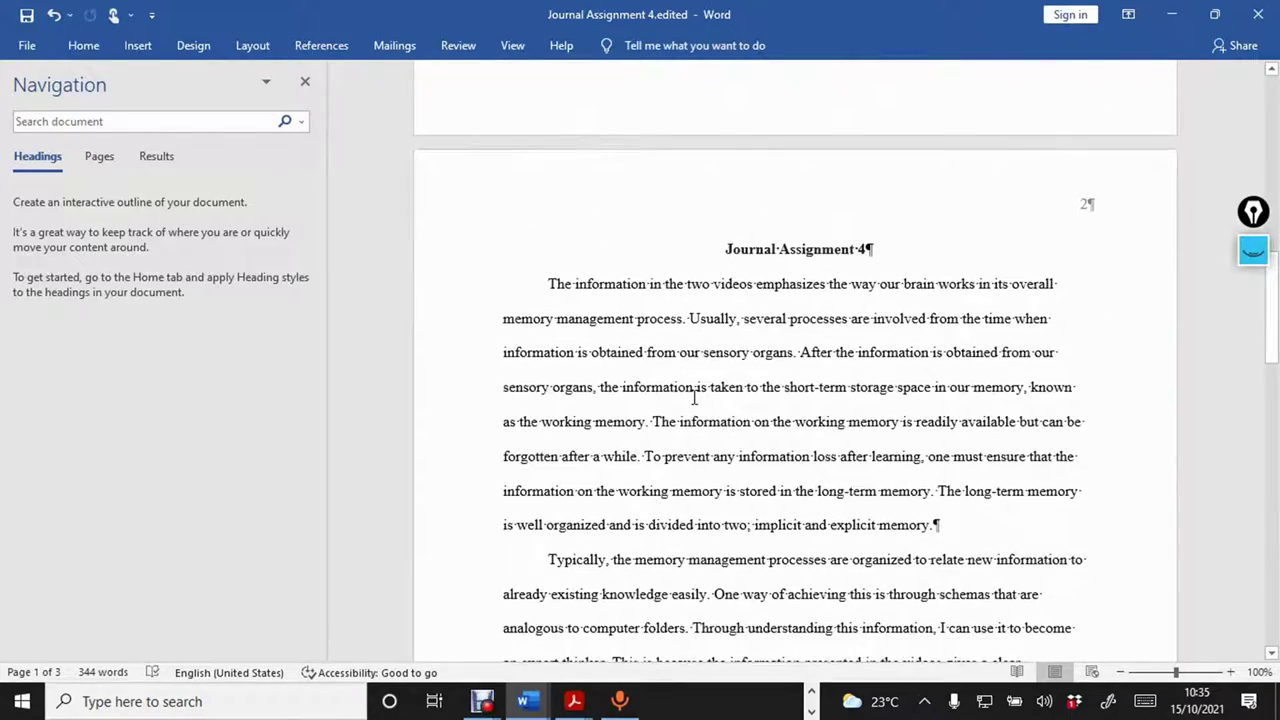
{"action": "scroll", "coordinate": [694, 397], "scroll_direction": "down", "scroll_amount": 1}
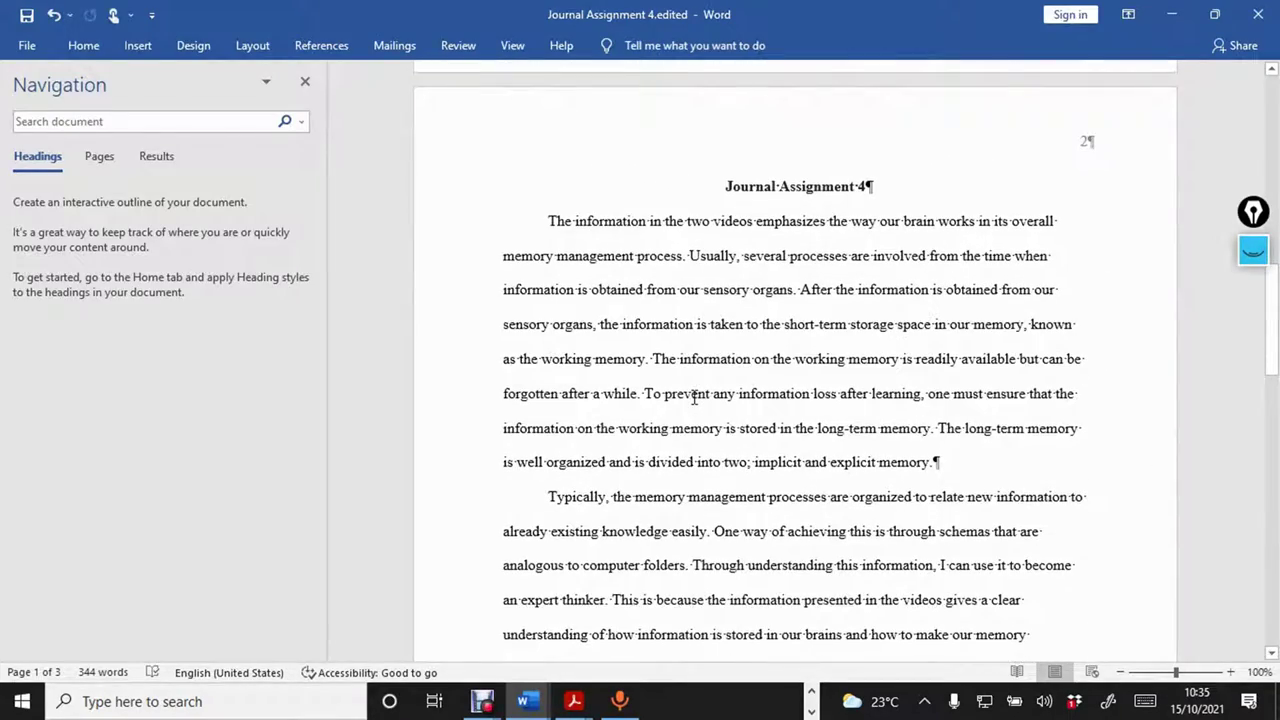
{"action": "scroll", "coordinate": [694, 397], "scroll_direction": "down", "scroll_amount": 20}
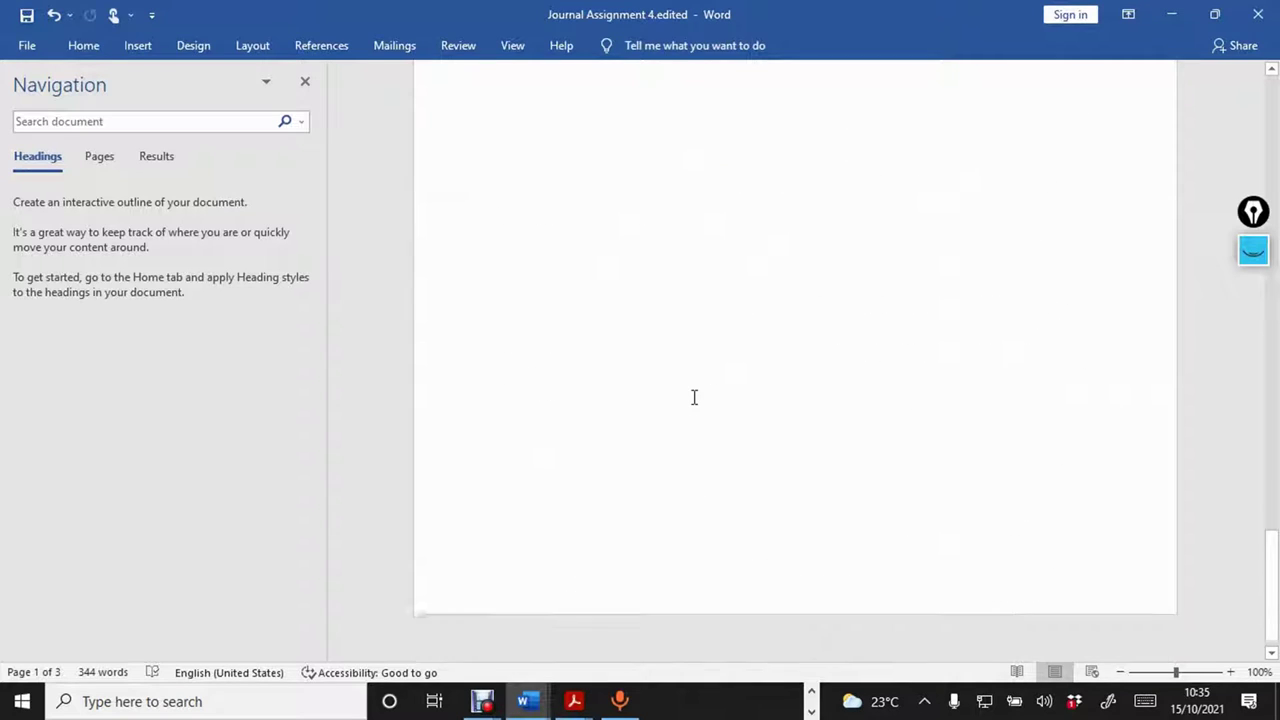
{"action": "scroll", "coordinate": [694, 397], "scroll_direction": "up", "scroll_amount": 3}
{"action": "scroll", "coordinate": [694, 397], "scroll_direction": "up", "scroll_amount": 5}
{"action": "scroll", "coordinate": [694, 397], "scroll_direction": "down", "scroll_amount": 11}
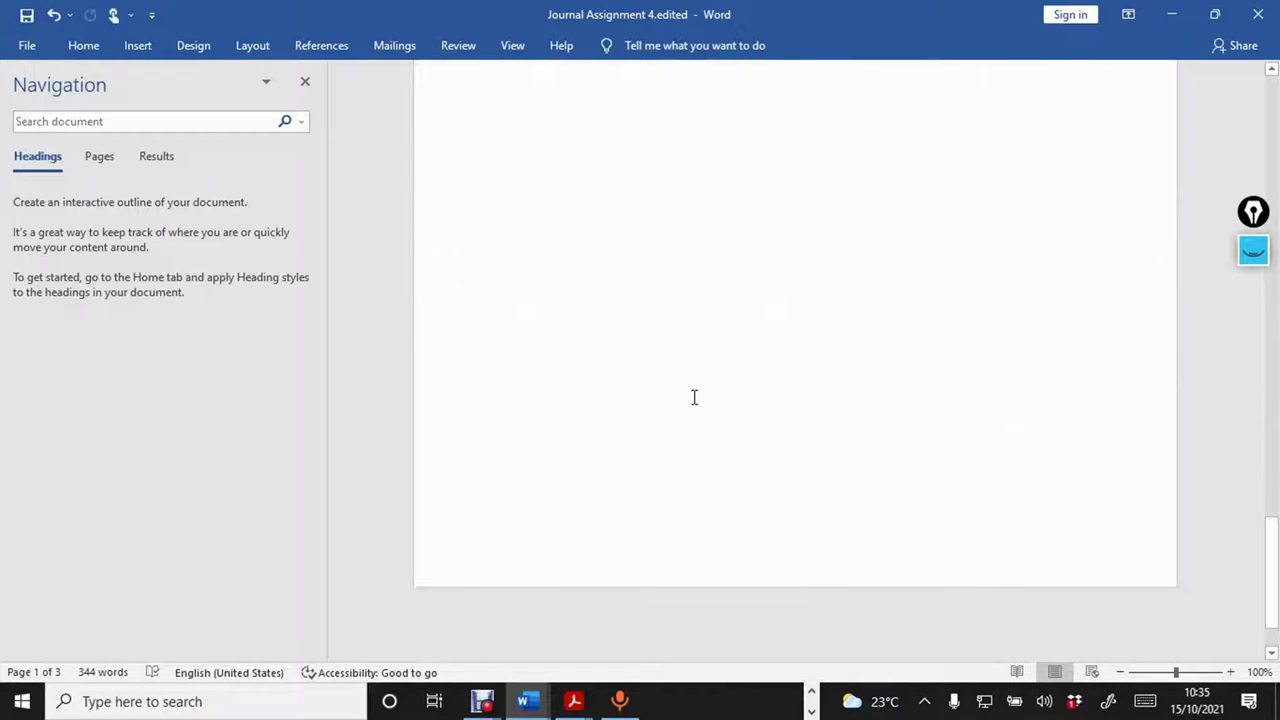
{"action": "scroll", "coordinate": [694, 397], "scroll_direction": "up", "scroll_amount": 1}
{"action": "scroll", "coordinate": [694, 397], "scroll_direction": "up", "scroll_amount": 20}
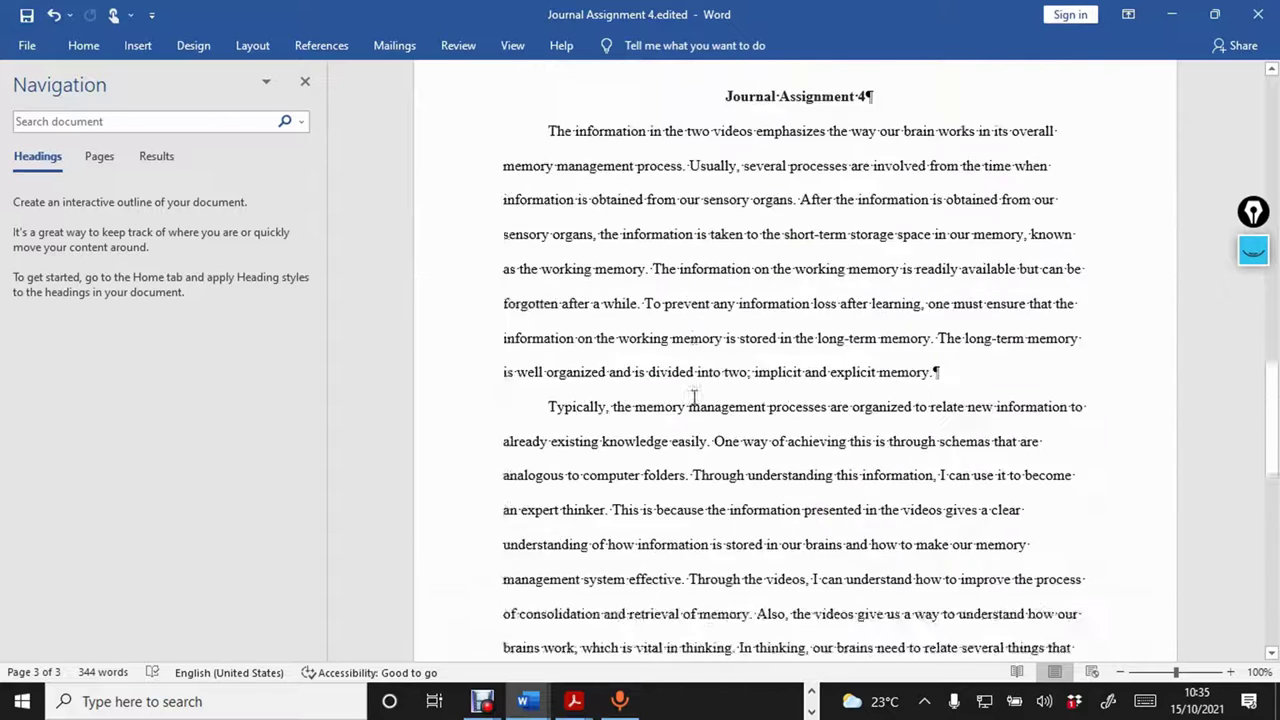
{"action": "scroll", "coordinate": [694, 397], "scroll_direction": "up", "scroll_amount": 5}
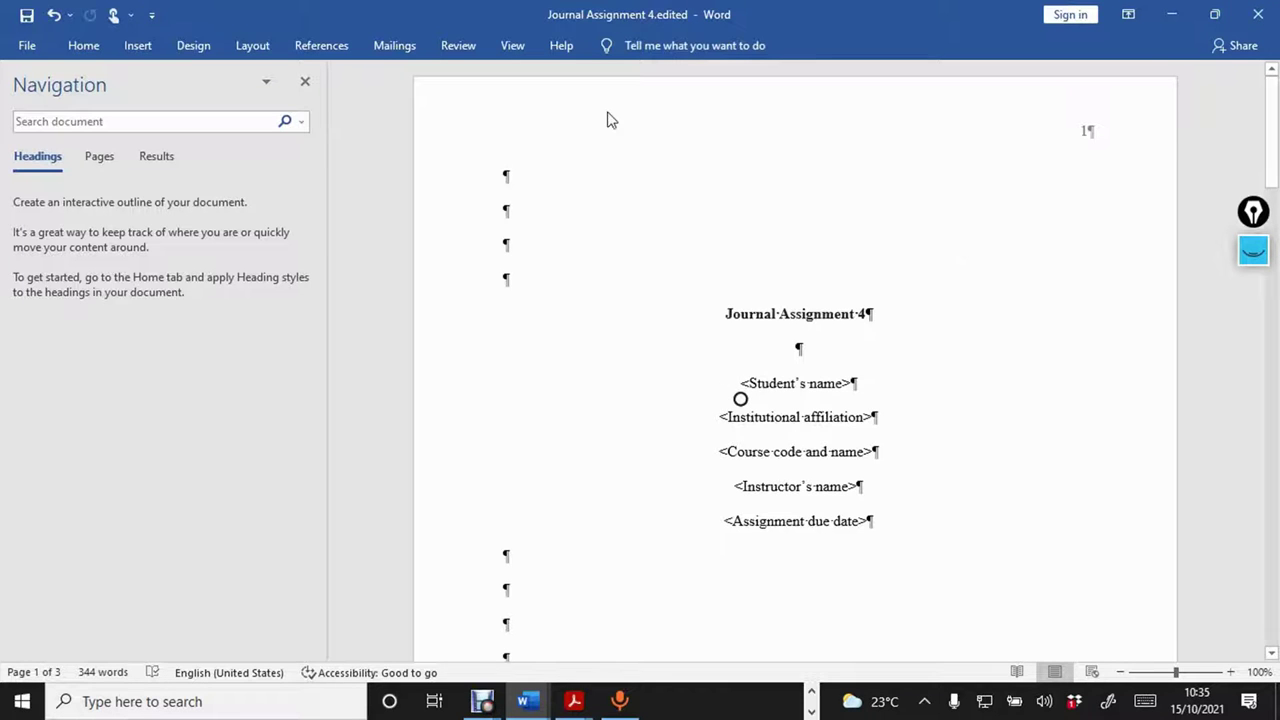
Return from the File page to the Home tab and switch off Show/Hide ¶ marks.
{"action": "left_click", "coordinate": [28, 46]}
{"action": "left_click", "coordinate": [25, 54]}
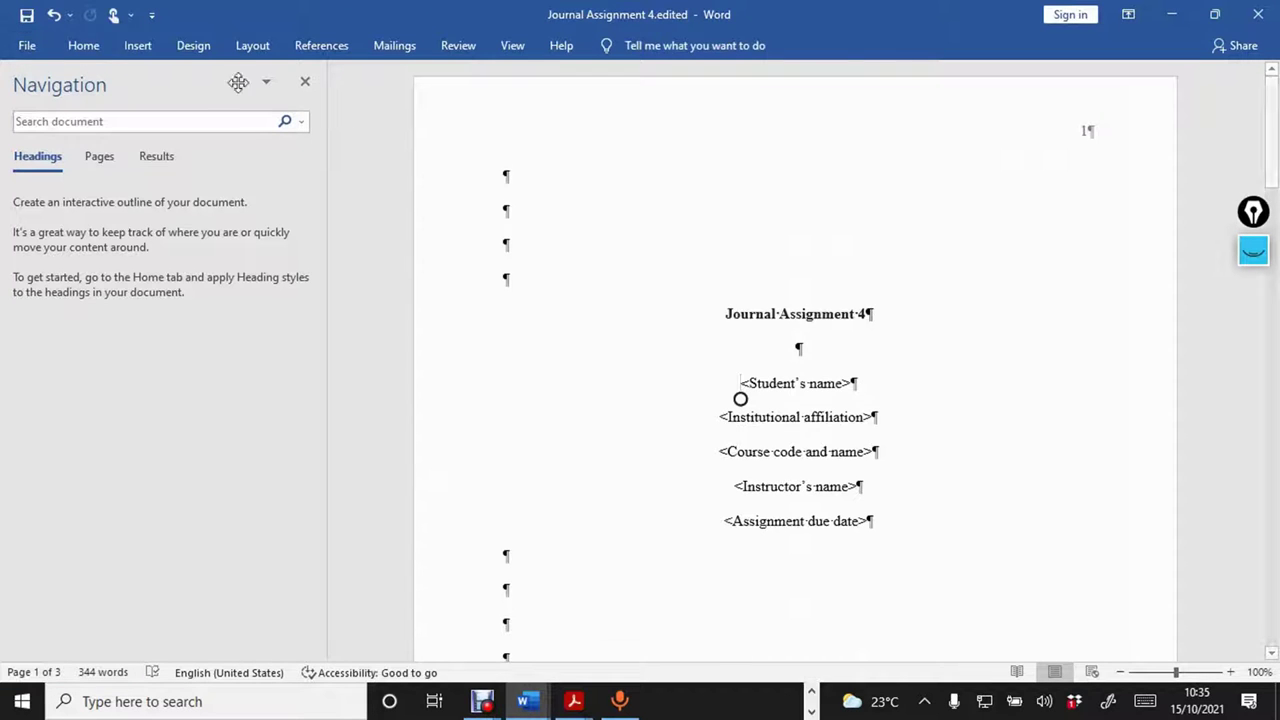
{"action": "left_click", "coordinate": [84, 46]}
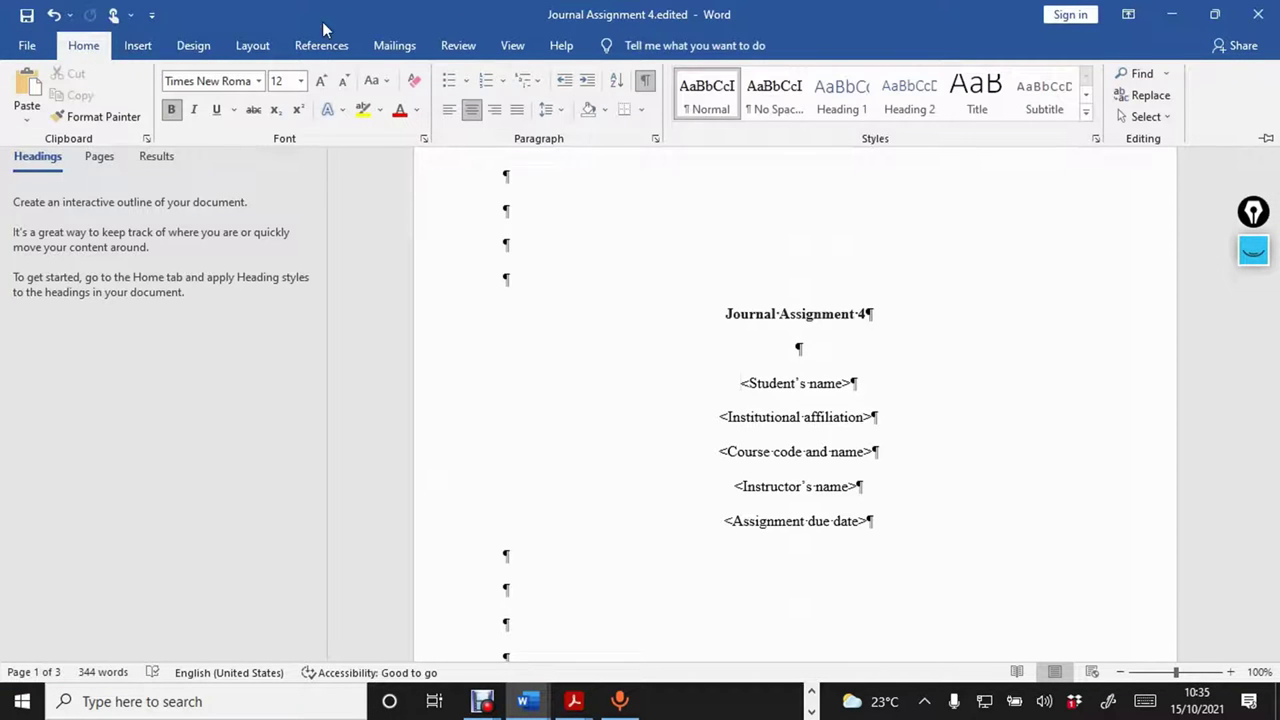
{"action": "left_click", "coordinate": [644, 80]}
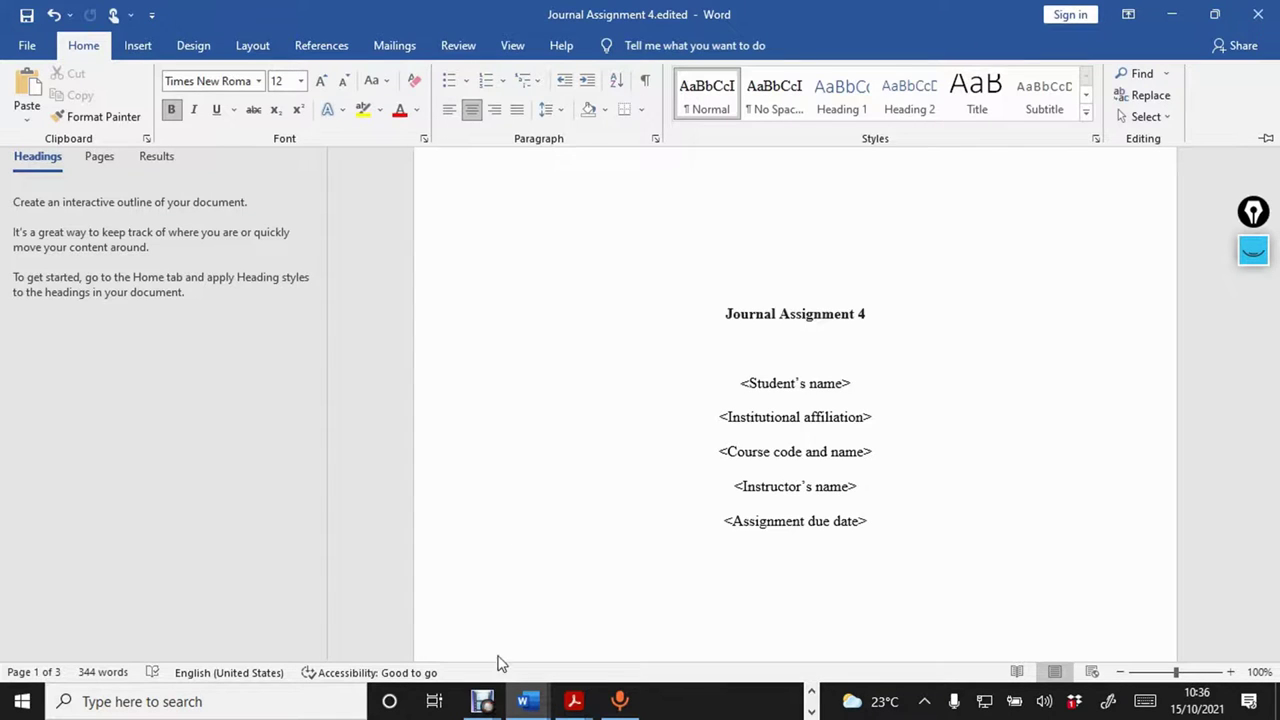
{"action": "mouse_move", "coordinate": [485, 700]}
{"action": "left_click", "coordinate": [543, 625]}
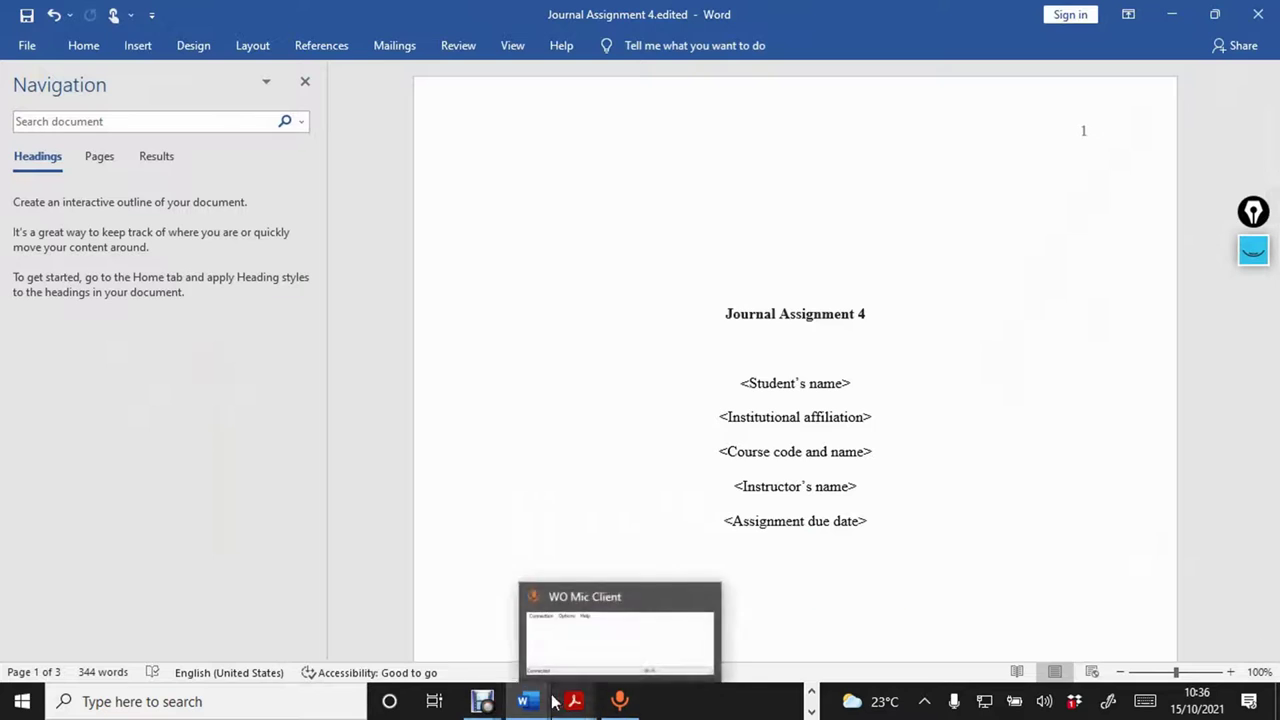
{"action": "mouse_move", "coordinate": [483, 700]}
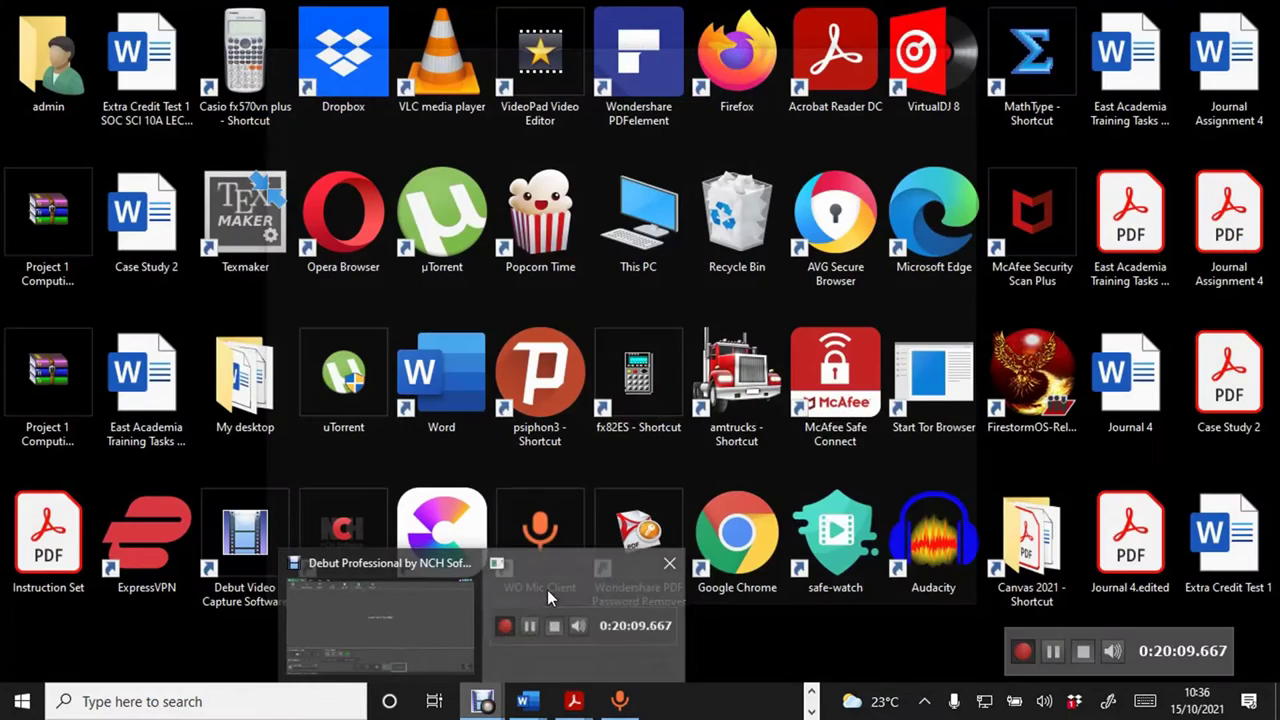
{"action": "left_click", "coordinate": [548, 592]}
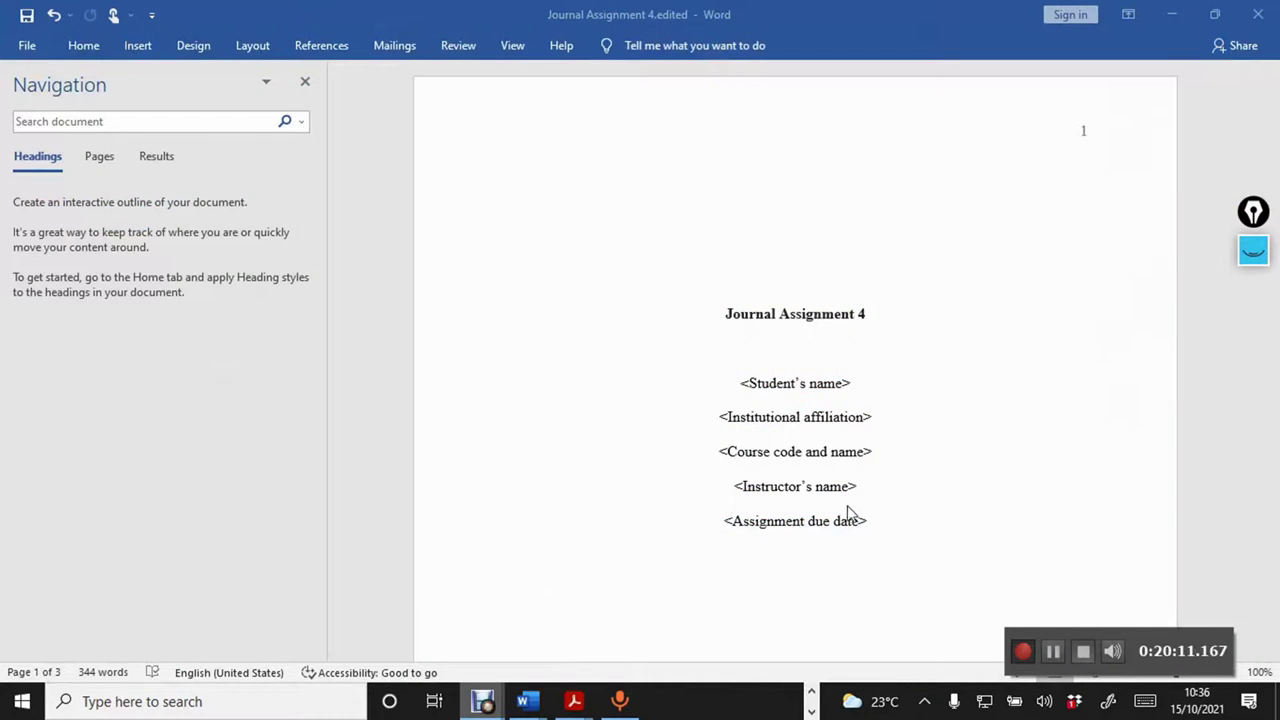